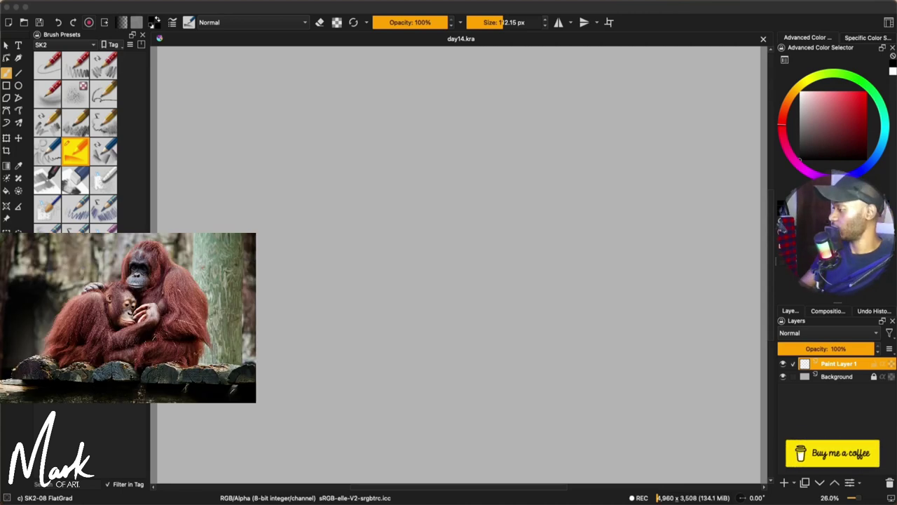
{"action": "left_click_drag", "start_coordinate": [415, 237], "coordinate": [416, 246]}
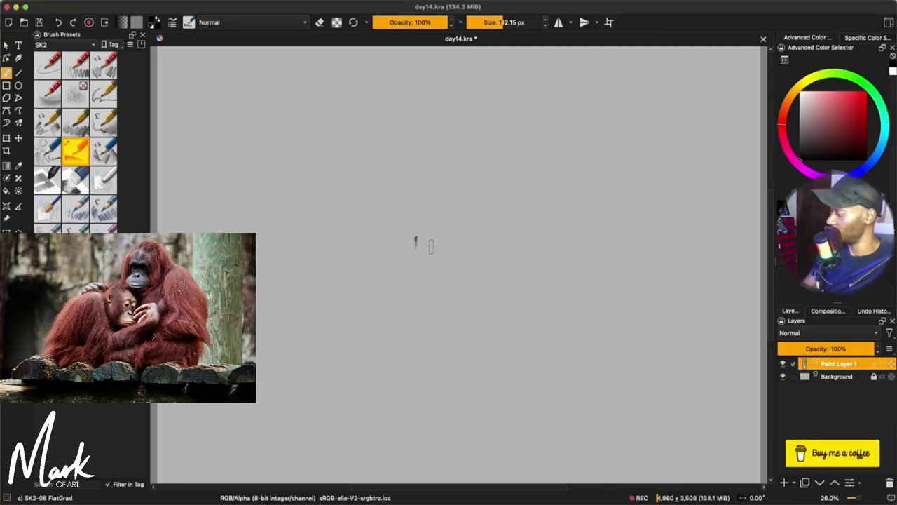
{"action": "key", "text": "ctrl+z"}
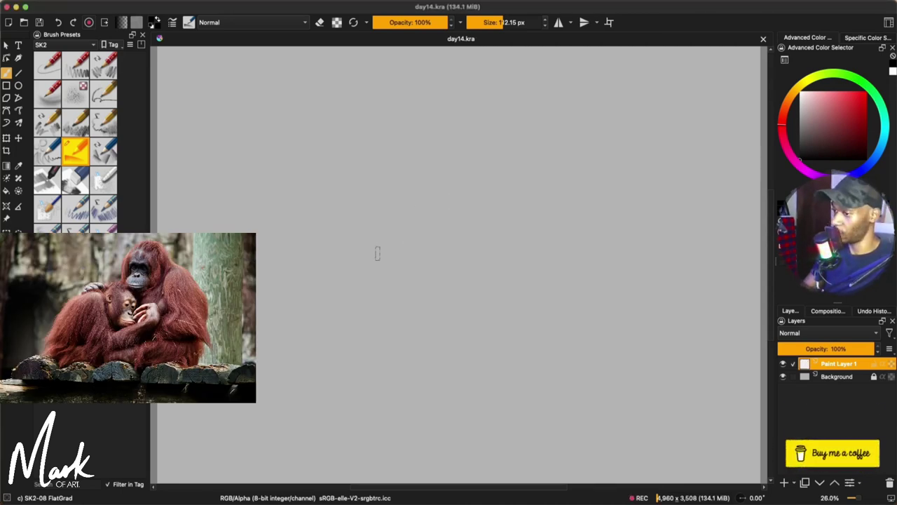
{"action": "key", "text": "ctrl+z"}
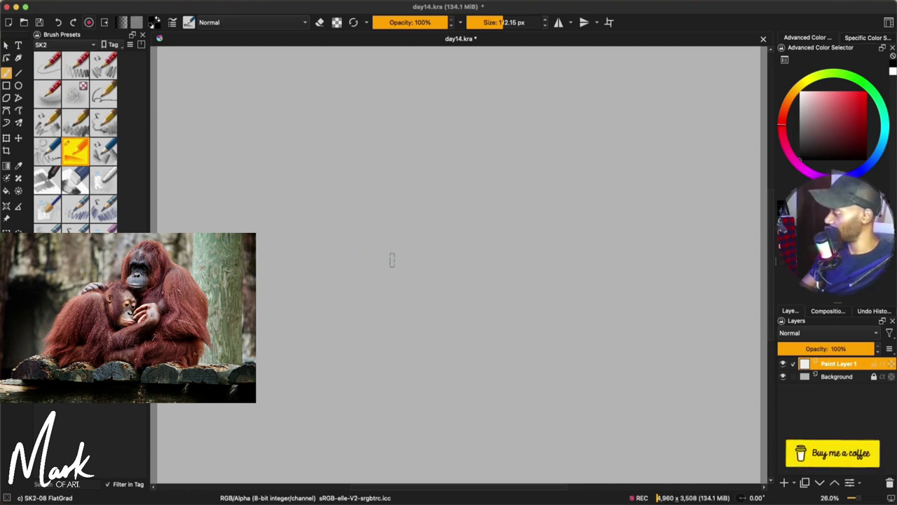
Rough in the young orangutan's tilted head on Paint Layer 1, outlining the skull, jaw, eye area and muzzle
{"action": "left_click_drag", "start_coordinate": [374, 237], "coordinate": [396, 267]}
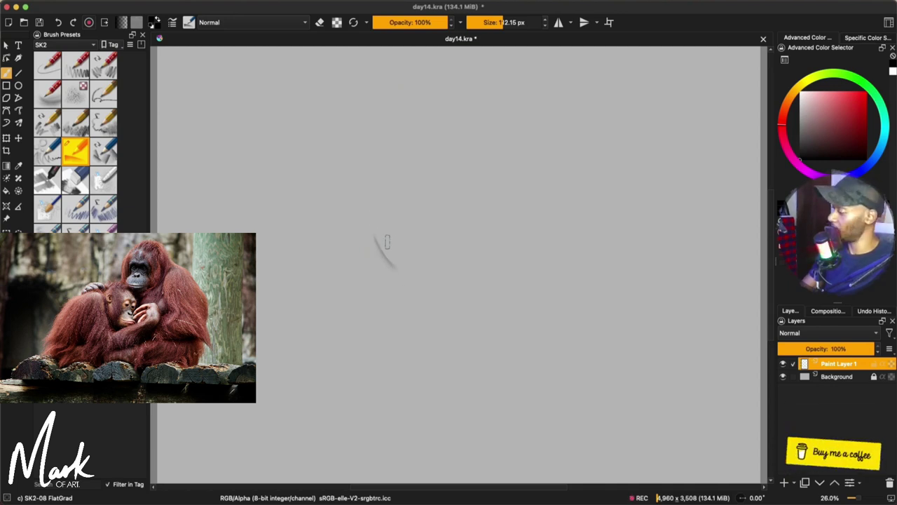
{"action": "left_click_drag", "start_coordinate": [367, 225], "coordinate": [395, 263]}
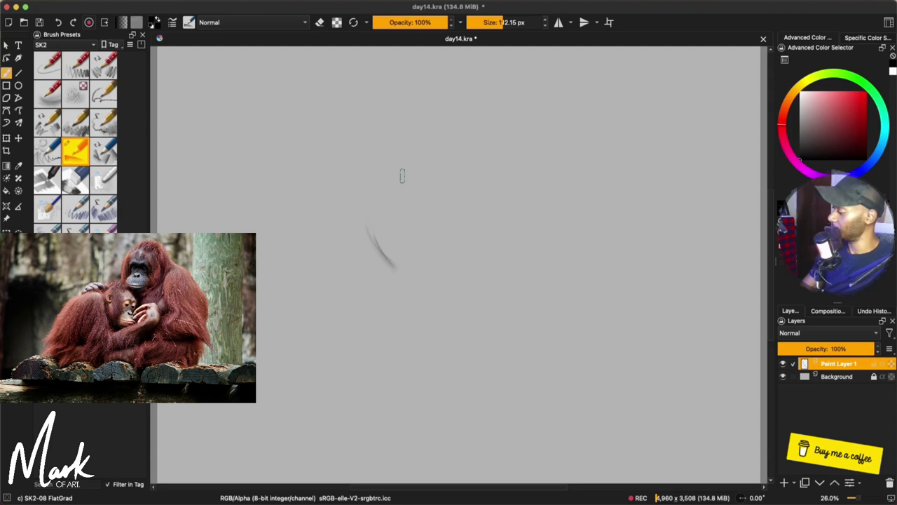
{"action": "mouse_move", "coordinate": [366, 219]}
{"action": "left_mouse_down"}
{"action": "mouse_move", "coordinate": [435, 210]}
{"action": "mouse_move", "coordinate": [442, 246]}
{"action": "mouse_move", "coordinate": [463, 272]}
{"action": "left_mouse_up"}
{"action": "mouse_move", "coordinate": [410, 283]}
{"action": "left_mouse_down"}
{"action": "mouse_move", "coordinate": [447, 280]}
{"action": "mouse_move", "coordinate": [429, 286]}
{"action": "left_mouse_up"}
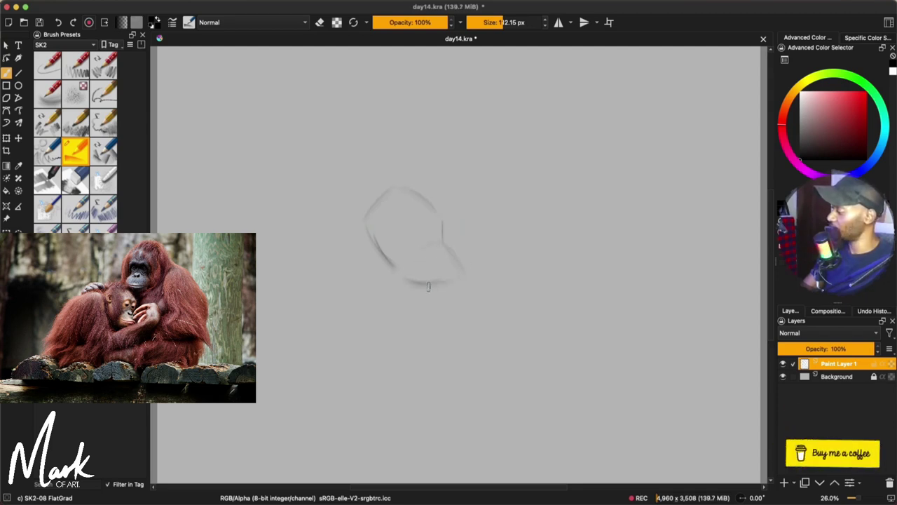
{"action": "key", "text": "ctrl+z"}
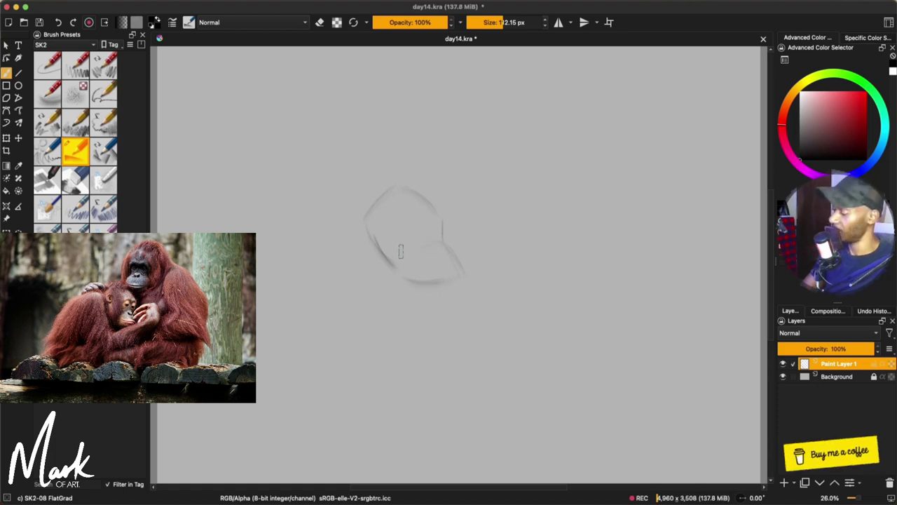
{"action": "key", "text": "ctrl+z"}
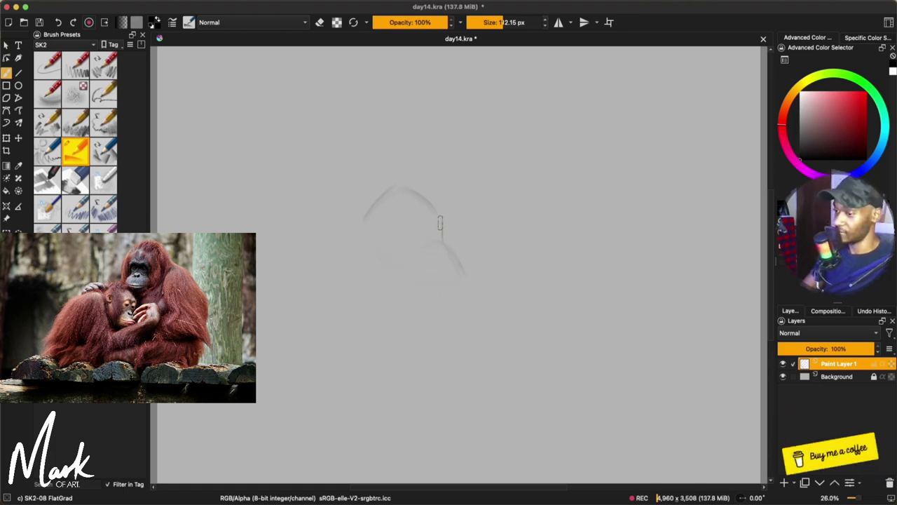
{"action": "mouse_move", "coordinate": [420, 223]}
{"action": "left_mouse_down"}
{"action": "mouse_move", "coordinate": [405, 253]}
{"action": "mouse_move", "coordinate": [445, 240]}
{"action": "mouse_move", "coordinate": [404, 252]}
{"action": "mouse_move", "coordinate": [433, 242]}
{"action": "mouse_move", "coordinate": [430, 271]}
{"action": "mouse_move", "coordinate": [417, 271]}
{"action": "mouse_move", "coordinate": [432, 256]}
{"action": "mouse_move", "coordinate": [422, 293]}
{"action": "mouse_move", "coordinate": [419, 254]}
{"action": "mouse_move", "coordinate": [431, 261]}
{"action": "mouse_move", "coordinate": [415, 289]}
{"action": "mouse_move", "coordinate": [461, 282]}
{"action": "left_mouse_up"}
{"action": "mouse_move", "coordinate": [376, 202]}
{"action": "left_mouse_down"}
{"action": "mouse_move", "coordinate": [355, 228]}
{"action": "mouse_move", "coordinate": [390, 282]}
{"action": "mouse_move", "coordinate": [467, 279]}
{"action": "left_mouse_up"}
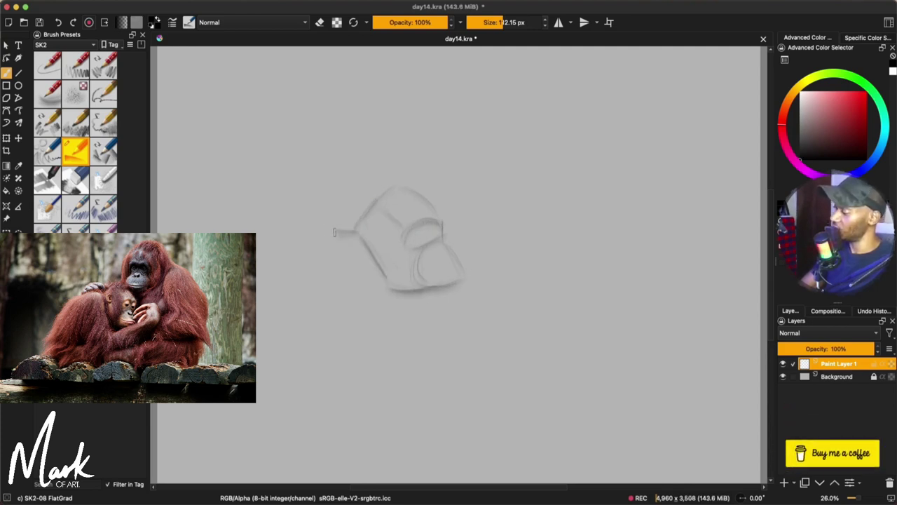
Sketch the young orangutan's curved back and the adult's hand resting behind its head
{"action": "mouse_move", "coordinate": [345, 238]}
{"action": "left_mouse_down"}
{"action": "mouse_move", "coordinate": [322, 239]}
{"action": "mouse_move", "coordinate": [265, 309]}
{"action": "left_mouse_up"}
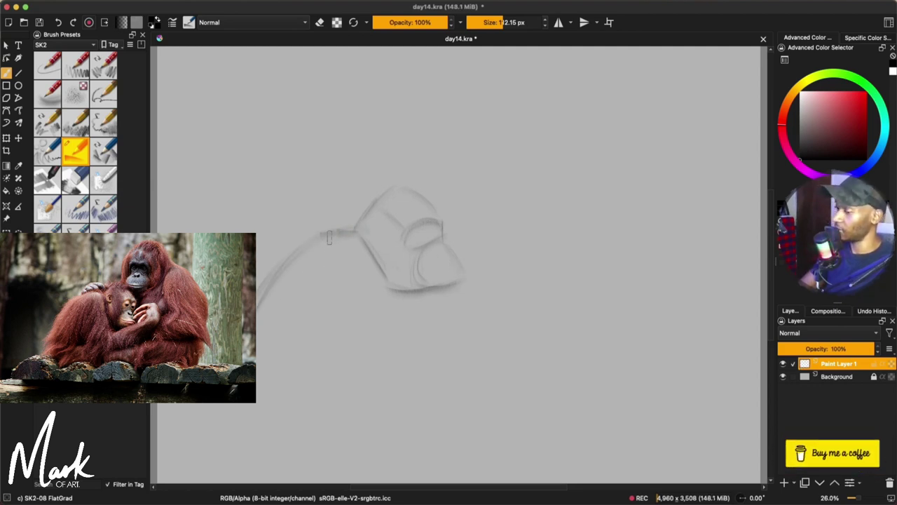
{"action": "mouse_move", "coordinate": [338, 214]}
{"action": "left_mouse_down"}
{"action": "mouse_move", "coordinate": [309, 235]}
{"action": "mouse_move", "coordinate": [356, 225]}
{"action": "left_mouse_up"}
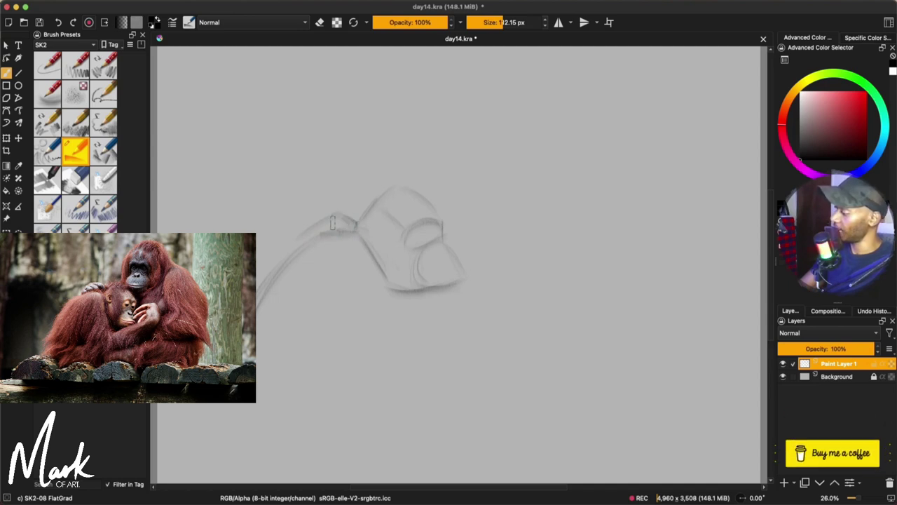
{"action": "left_click_drag", "start_coordinate": [307, 244], "coordinate": [350, 231]}
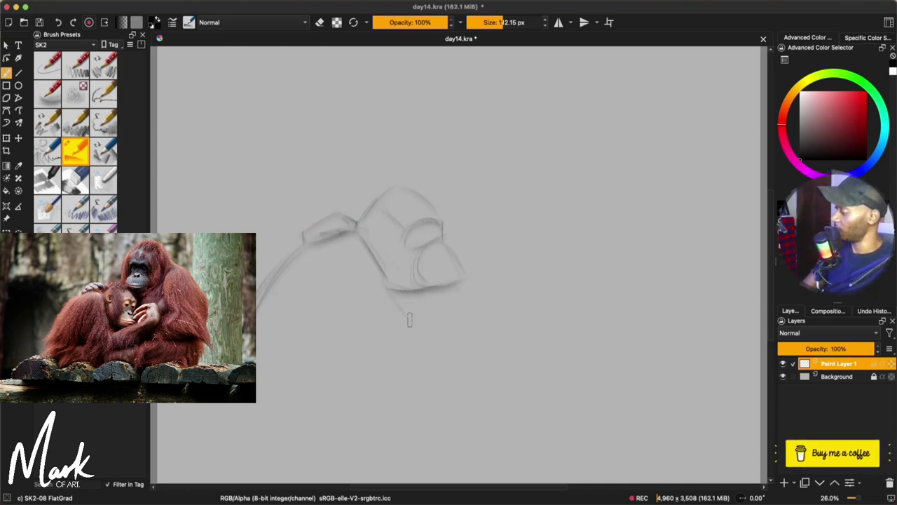
Sketch the arm and hand raised beside the young orangutan's face and the adult's folded leg below them
{"action": "mouse_move", "coordinate": [395, 299]}
{"action": "left_mouse_down"}
{"action": "mouse_move", "coordinate": [407, 314]}
{"action": "mouse_move", "coordinate": [472, 271]}
{"action": "left_mouse_up"}
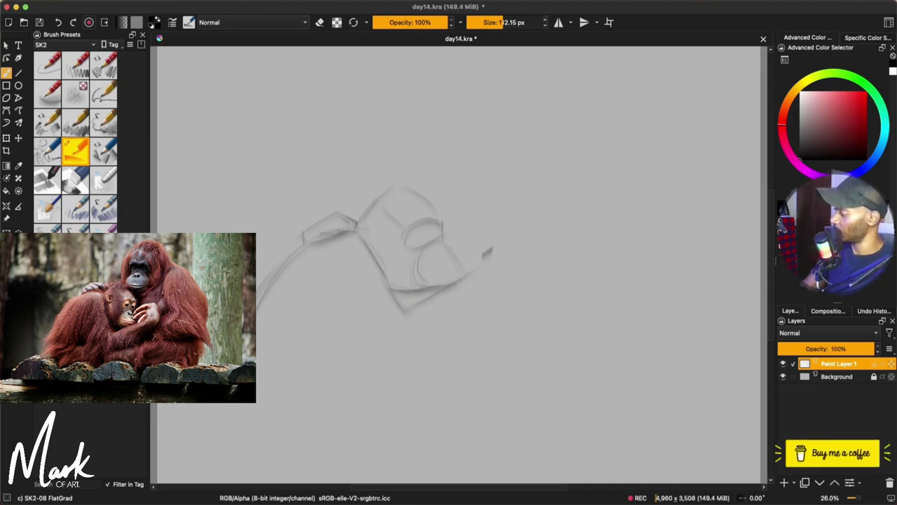
{"action": "mouse_move", "coordinate": [467, 277]}
{"action": "left_mouse_down"}
{"action": "mouse_move", "coordinate": [496, 254]}
{"action": "mouse_move", "coordinate": [493, 232]}
{"action": "left_mouse_up"}
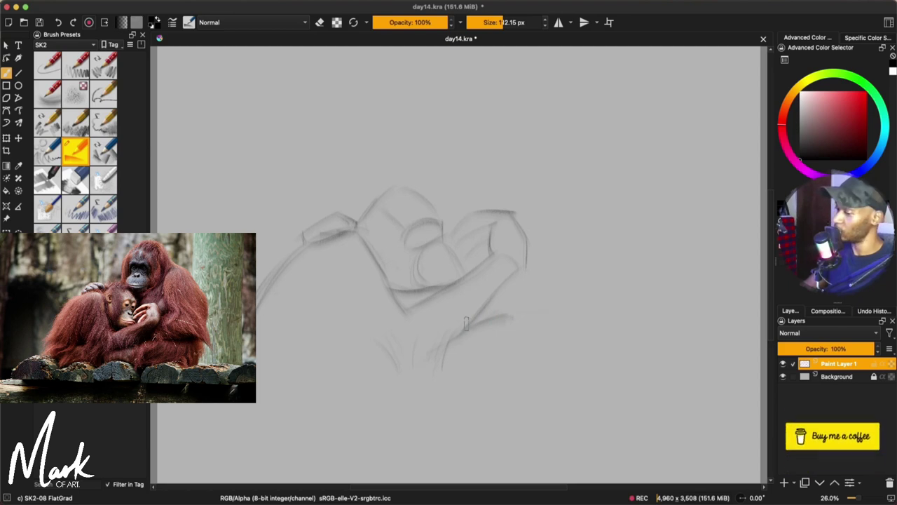
{"action": "mouse_move", "coordinate": [507, 315]}
{"action": "left_mouse_down"}
{"action": "mouse_move", "coordinate": [571, 306]}
{"action": "mouse_move", "coordinate": [617, 326]}
{"action": "left_mouse_up"}
{"action": "mouse_move", "coordinate": [609, 295]}
{"action": "left_mouse_down"}
{"action": "mouse_move", "coordinate": [652, 328]}
{"action": "mouse_move", "coordinate": [620, 375]}
{"action": "left_mouse_up"}
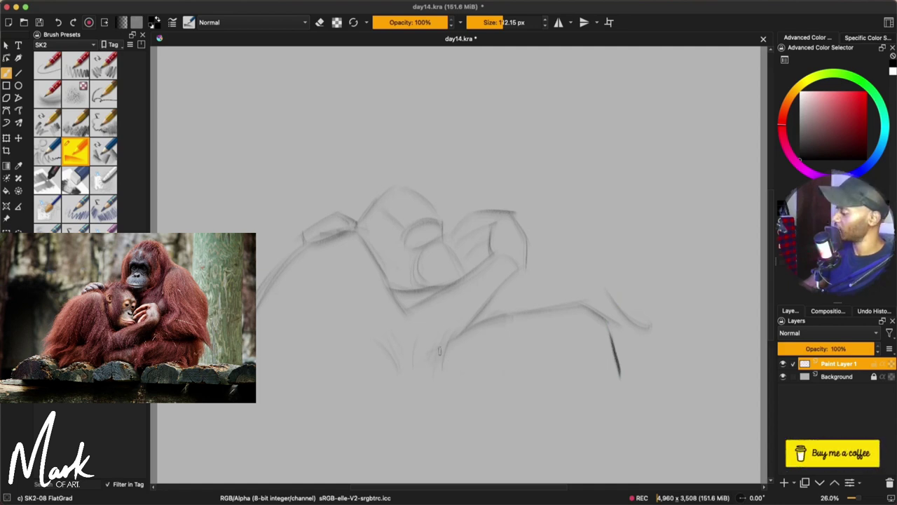
{"action": "left_click_drag", "start_coordinate": [444, 342], "coordinate": [424, 370]}
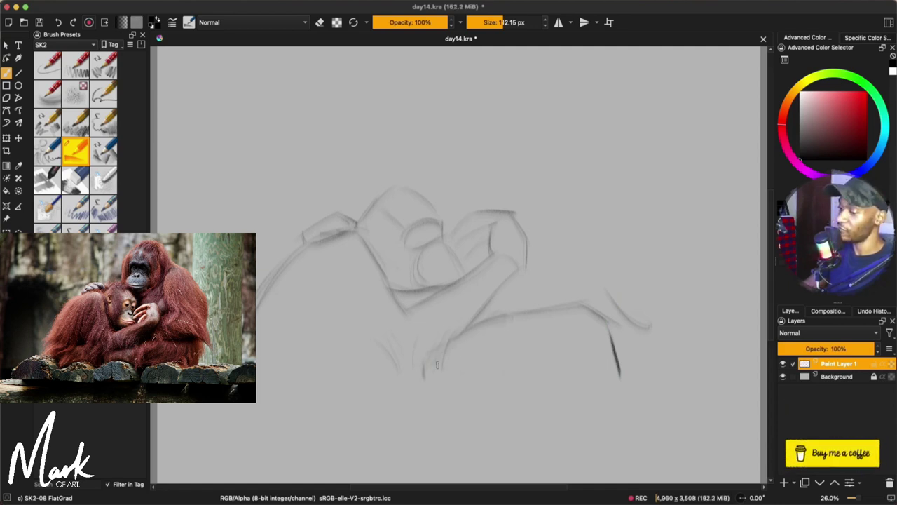
{"action": "left_click_drag", "start_coordinate": [424, 379], "coordinate": [603, 365]}
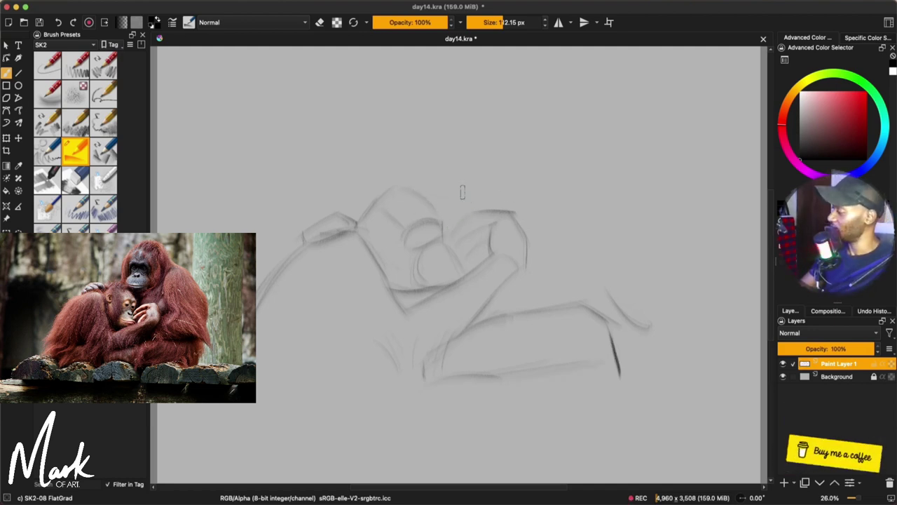
Sketch the adult orangutan's face above the young one, with its muzzle, brow area and side hair
{"action": "mouse_move", "coordinate": [436, 188]}
{"action": "left_mouse_down"}
{"action": "mouse_move", "coordinate": [477, 191]}
{"action": "mouse_move", "coordinate": [423, 188]}
{"action": "mouse_move", "coordinate": [462, 204]}
{"action": "mouse_move", "coordinate": [436, 207]}
{"action": "mouse_move", "coordinate": [477, 189]}
{"action": "left_mouse_up"}
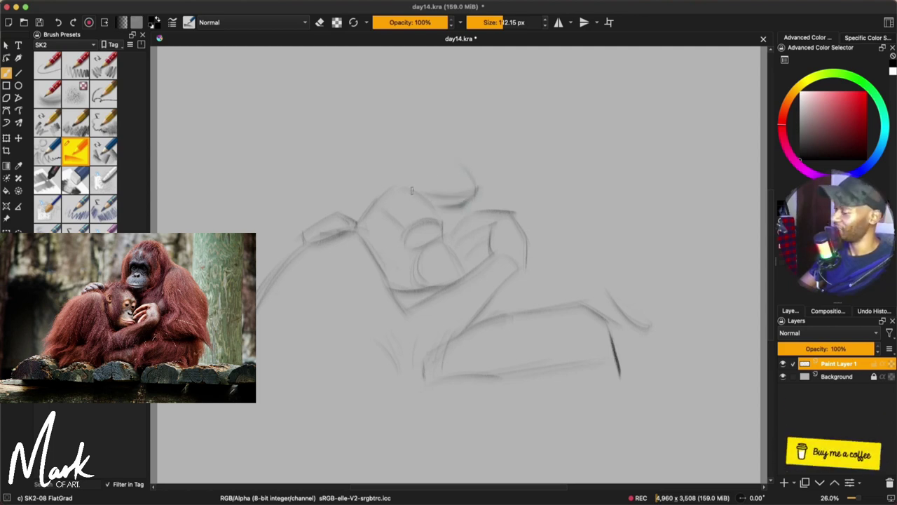
{"action": "left_click_drag", "start_coordinate": [413, 175], "coordinate": [453, 154]}
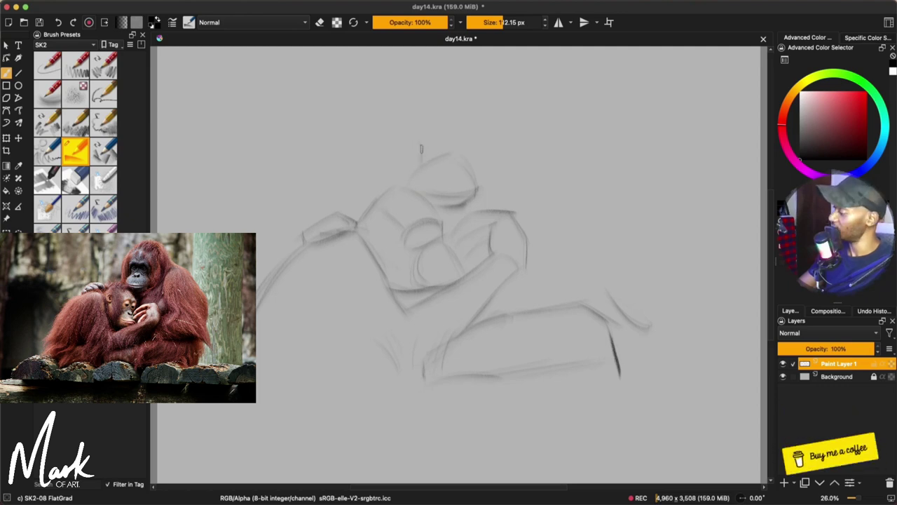
{"action": "left_click_drag", "start_coordinate": [421, 149], "coordinate": [475, 164]}
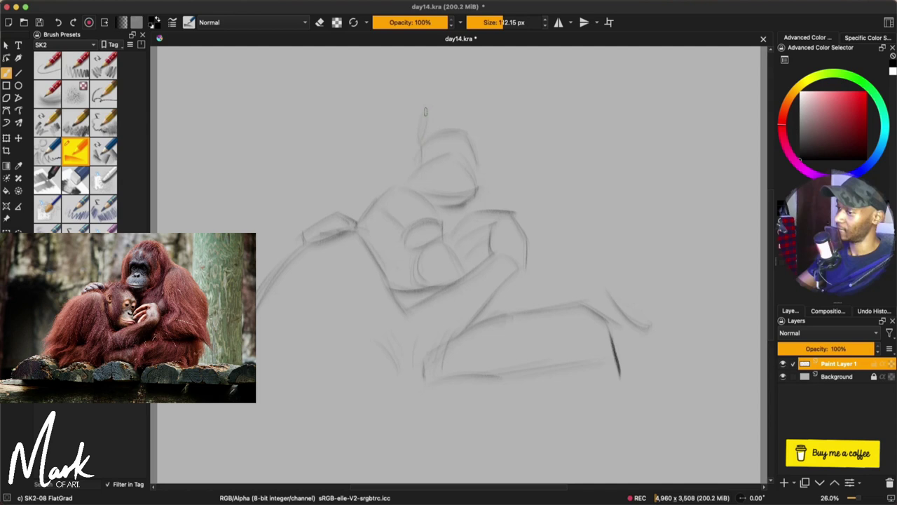
{"action": "mouse_move", "coordinate": [425, 112]}
{"action": "left_mouse_down"}
{"action": "mouse_move", "coordinate": [476, 142]}
{"action": "mouse_move", "coordinate": [506, 173]}
{"action": "mouse_move", "coordinate": [509, 196]}
{"action": "left_mouse_up"}
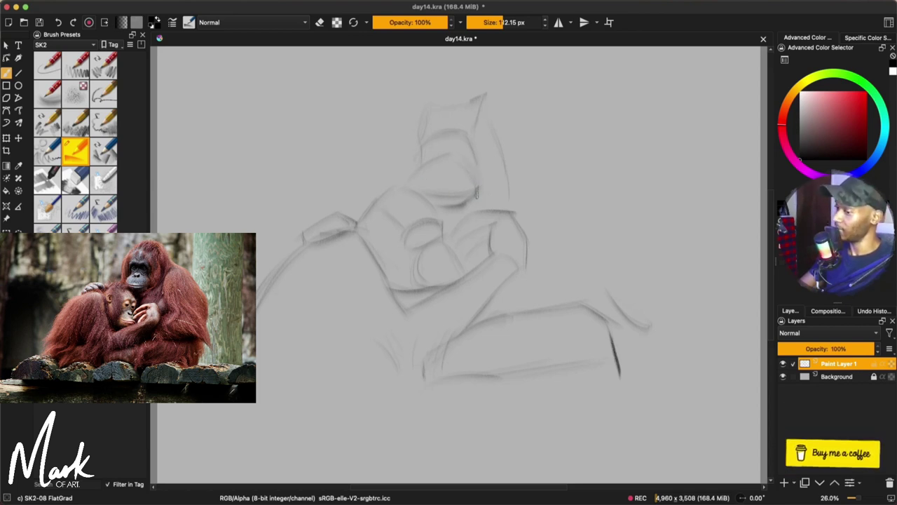
{"action": "mouse_move", "coordinate": [492, 194]}
{"action": "left_mouse_down"}
{"action": "mouse_move", "coordinate": [490, 117]}
{"action": "mouse_move", "coordinate": [503, 169]}
{"action": "mouse_move", "coordinate": [483, 106]}
{"action": "mouse_move", "coordinate": [502, 174]}
{"action": "mouse_move", "coordinate": [505, 130]}
{"action": "left_mouse_up"}
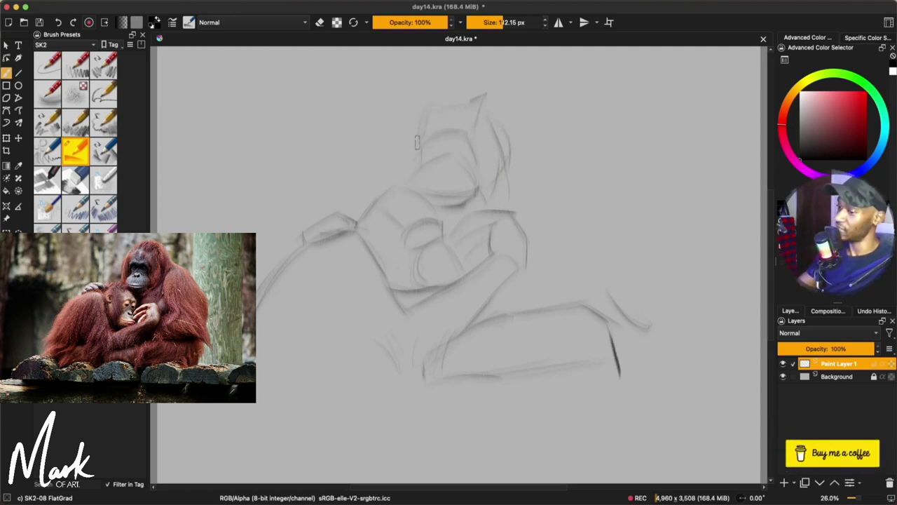
Outline the adult orangutan's domed head, shoulder and long back down to its lower edge
{"action": "left_click_drag", "start_coordinate": [399, 105], "coordinate": [411, 85]}
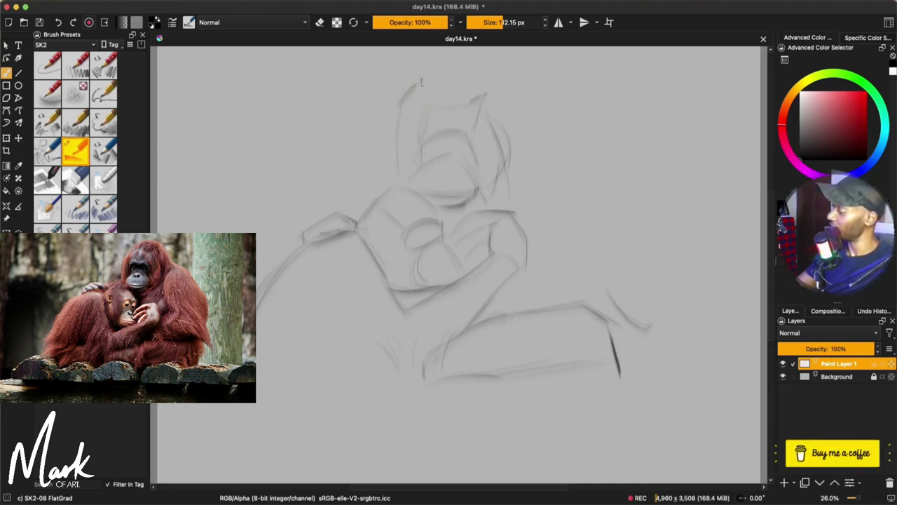
{"action": "left_click_drag", "start_coordinate": [415, 89], "coordinate": [482, 67]}
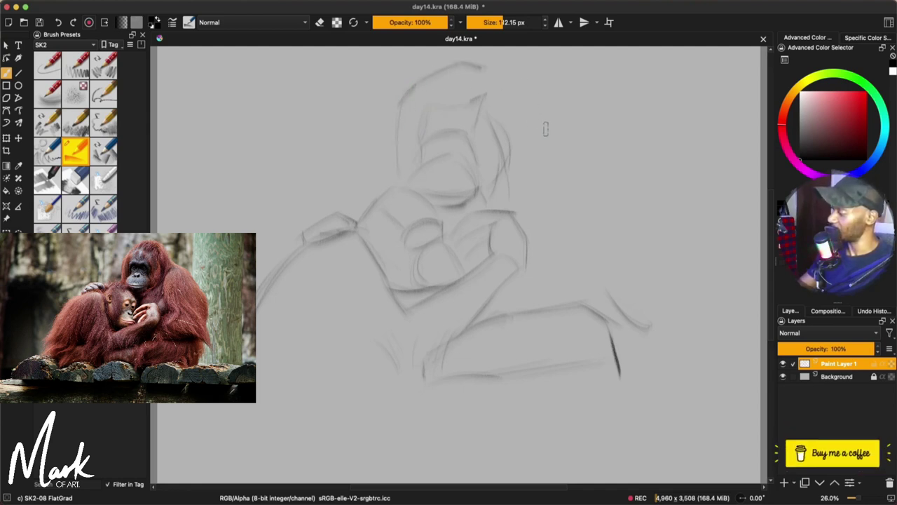
{"action": "left_click_drag", "start_coordinate": [538, 129], "coordinate": [499, 79]}
{"action": "left_click_drag", "start_coordinate": [538, 128], "coordinate": [630, 216]}
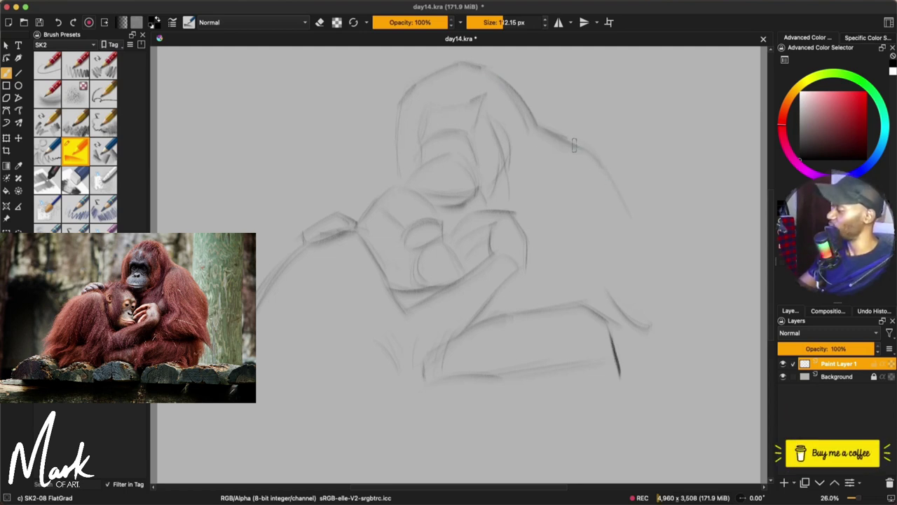
{"action": "mouse_move", "coordinate": [591, 157]}
{"action": "left_mouse_down"}
{"action": "mouse_move", "coordinate": [649, 240]}
{"action": "mouse_move", "coordinate": [628, 214]}
{"action": "mouse_move", "coordinate": [656, 262]}
{"action": "mouse_move", "coordinate": [660, 323]}
{"action": "mouse_move", "coordinate": [678, 351]}
{"action": "left_mouse_up"}
{"action": "left_click_drag", "start_coordinate": [655, 316], "coordinate": [698, 365]}
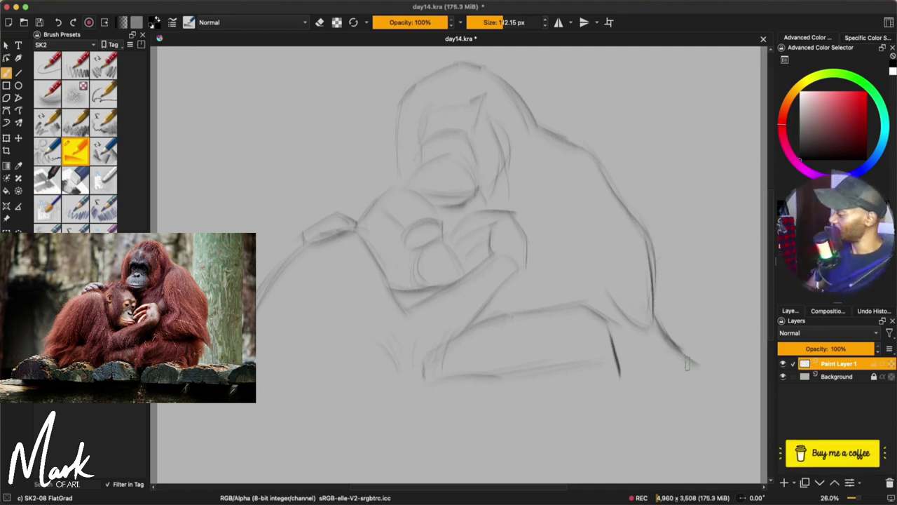
Define the adult's lower rear and the underside of the folded leg, erasing the stray dark line at its end
{"action": "left_click_drag", "start_coordinate": [652, 345], "coordinate": [679, 363]}
{"action": "mouse_move", "coordinate": [631, 339]}
{"action": "left_mouse_down"}
{"action": "mouse_move", "coordinate": [659, 363]}
{"action": "mouse_move", "coordinate": [645, 384]}
{"action": "left_mouse_up"}
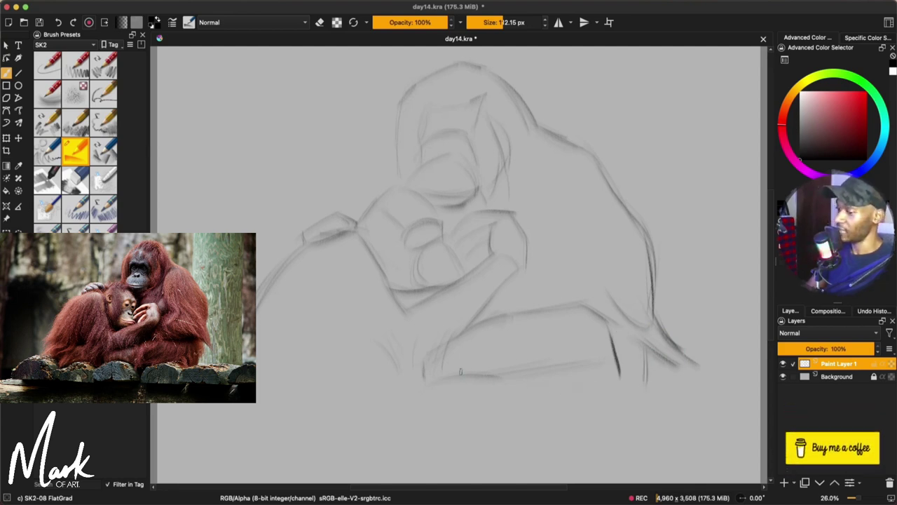
{"action": "mouse_move", "coordinate": [474, 378]}
{"action": "left_mouse_down"}
{"action": "mouse_move", "coordinate": [578, 380]}
{"action": "mouse_move", "coordinate": [569, 384]}
{"action": "mouse_move", "coordinate": [648, 368]}
{"action": "mouse_move", "coordinate": [627, 347]}
{"action": "mouse_move", "coordinate": [612, 359]}
{"action": "mouse_move", "coordinate": [614, 333]}
{"action": "left_mouse_up"}
{"action": "key", "text": "e"}
{"action": "key", "text": "e"}
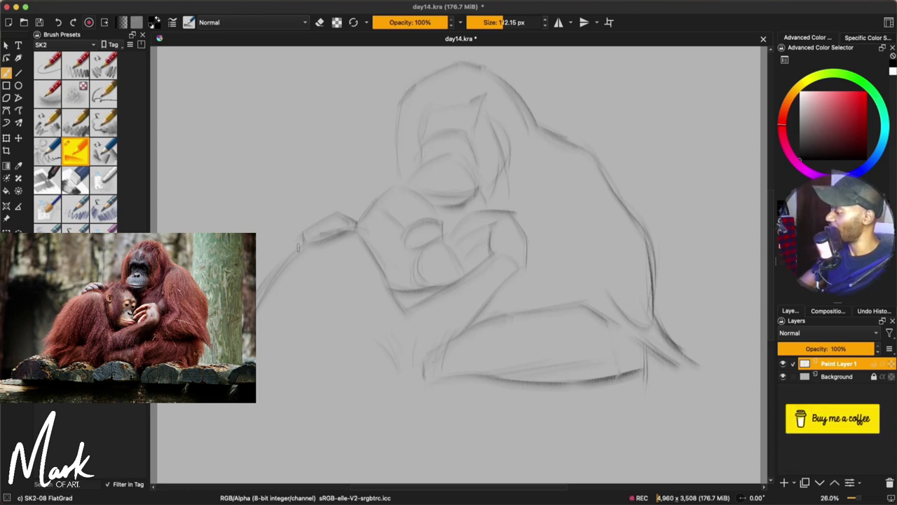
Darken the hand on the young orangutan's back and add contour strokes for its lower body
{"action": "left_click_drag", "start_coordinate": [303, 237], "coordinate": [356, 211]}
{"action": "left_click_drag", "start_coordinate": [226, 406], "coordinate": [217, 421]}
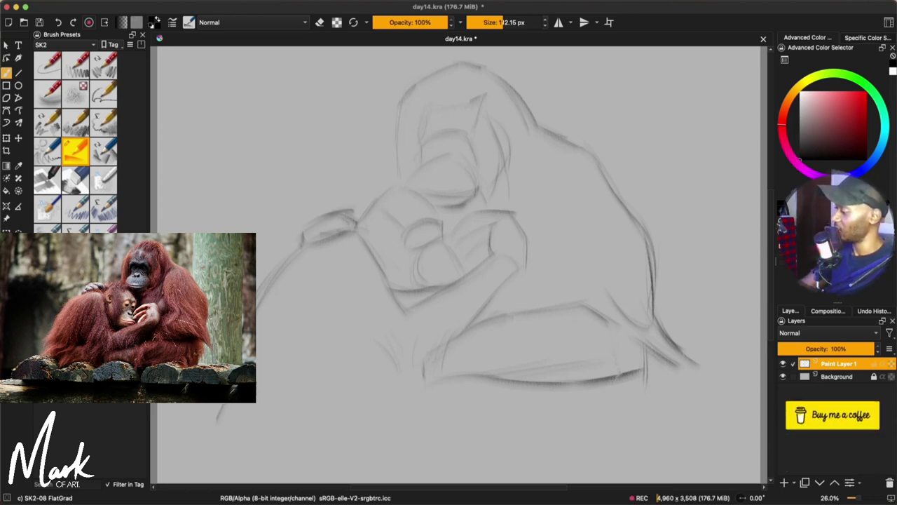
{"action": "left_click_drag", "start_coordinate": [270, 374], "coordinate": [257, 396]}
Sketch the rounded log ends beneath the orangutans, with curved tops and flat lower edges, out to the log under the adult's rear
{"action": "mouse_move", "coordinate": [303, 369]}
{"action": "left_mouse_down"}
{"action": "mouse_move", "coordinate": [280, 420]}
{"action": "mouse_move", "coordinate": [359, 401]}
{"action": "mouse_move", "coordinate": [449, 403]}
{"action": "mouse_move", "coordinate": [476, 415]}
{"action": "left_mouse_up"}
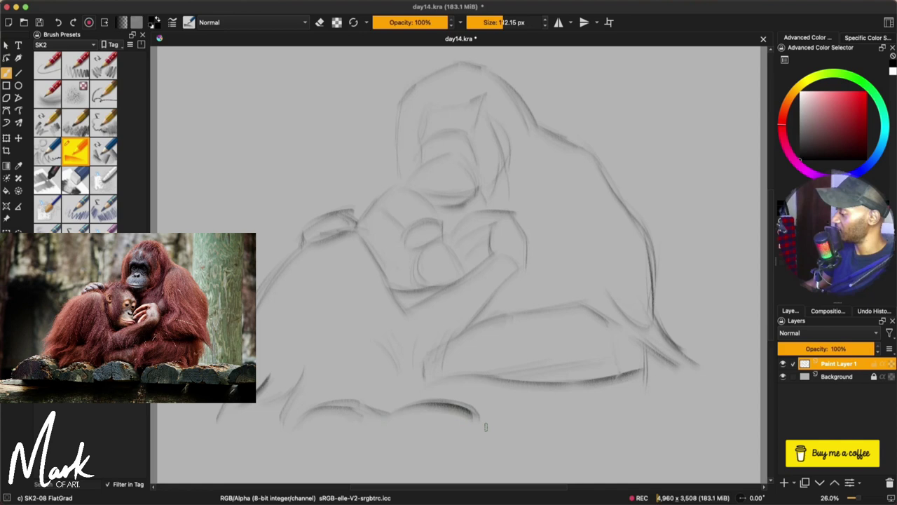
{"action": "mouse_move", "coordinate": [405, 414]}
{"action": "left_mouse_down"}
{"action": "mouse_move", "coordinate": [398, 444]}
{"action": "mouse_move", "coordinate": [408, 450]}
{"action": "mouse_move", "coordinate": [474, 443]}
{"action": "left_mouse_up"}
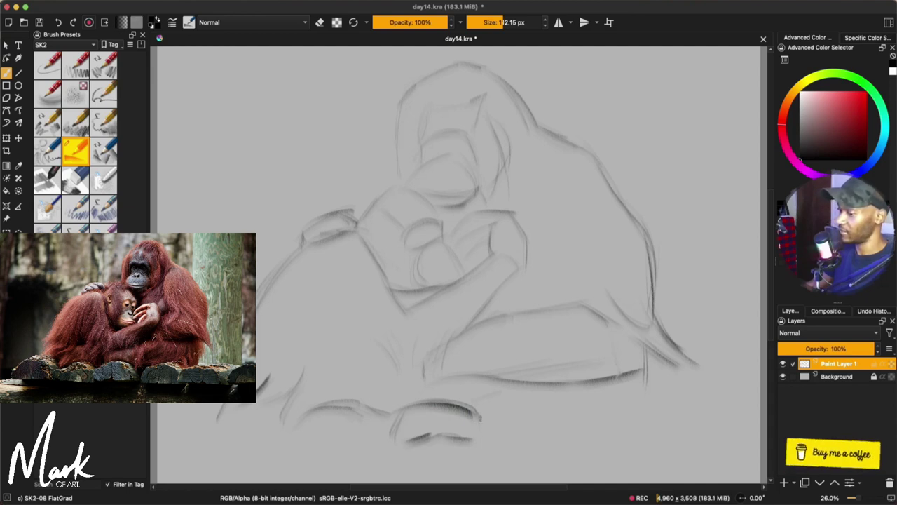
{"action": "mouse_move", "coordinate": [481, 438]}
{"action": "left_mouse_down"}
{"action": "mouse_move", "coordinate": [512, 394]}
{"action": "mouse_move", "coordinate": [550, 390]}
{"action": "mouse_move", "coordinate": [585, 407]}
{"action": "left_mouse_up"}
{"action": "left_click_drag", "start_coordinate": [499, 435], "coordinate": [593, 437]}
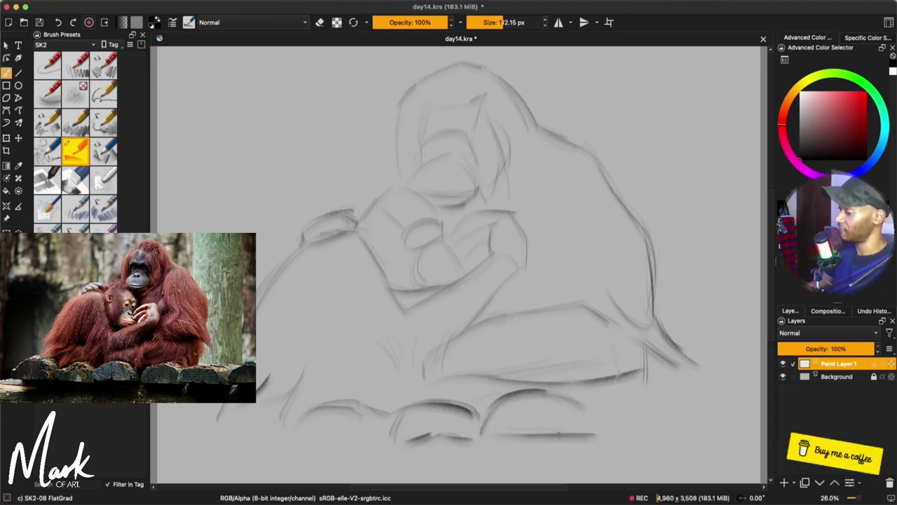
{"action": "left_click_drag", "start_coordinate": [579, 406], "coordinate": [579, 430]}
{"action": "mouse_move", "coordinate": [609, 393]}
{"action": "left_mouse_down"}
{"action": "mouse_move", "coordinate": [585, 411]}
{"action": "mouse_move", "coordinate": [663, 388]}
{"action": "left_mouse_up"}
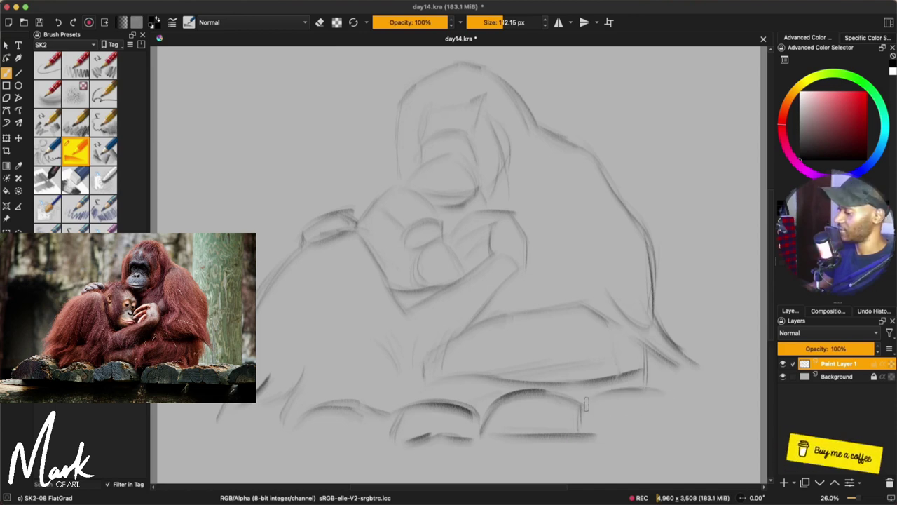
{"action": "left_click_drag", "start_coordinate": [596, 435], "coordinate": [676, 425]}
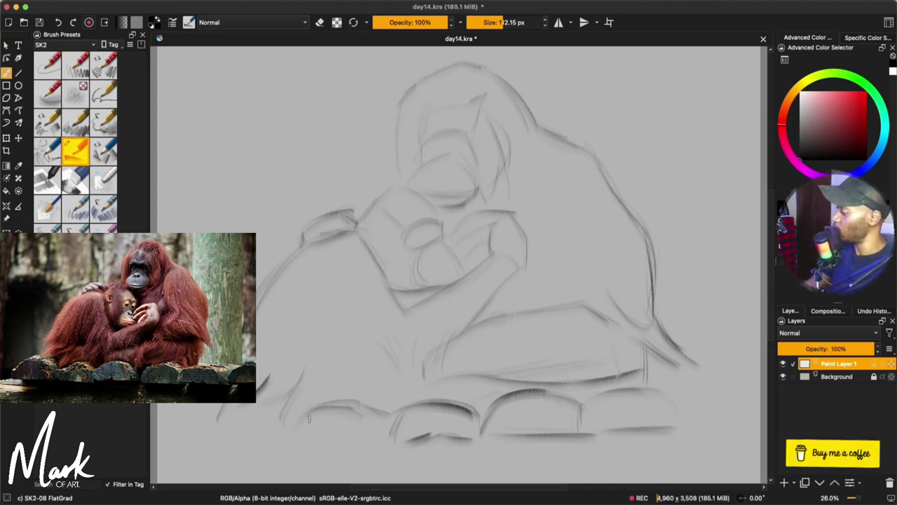
Complete the log row below the young orangutan, darken the log edges, and add hair strokes at the adult's lower rear
{"action": "left_click_drag", "start_coordinate": [306, 414], "coordinate": [389, 412]}
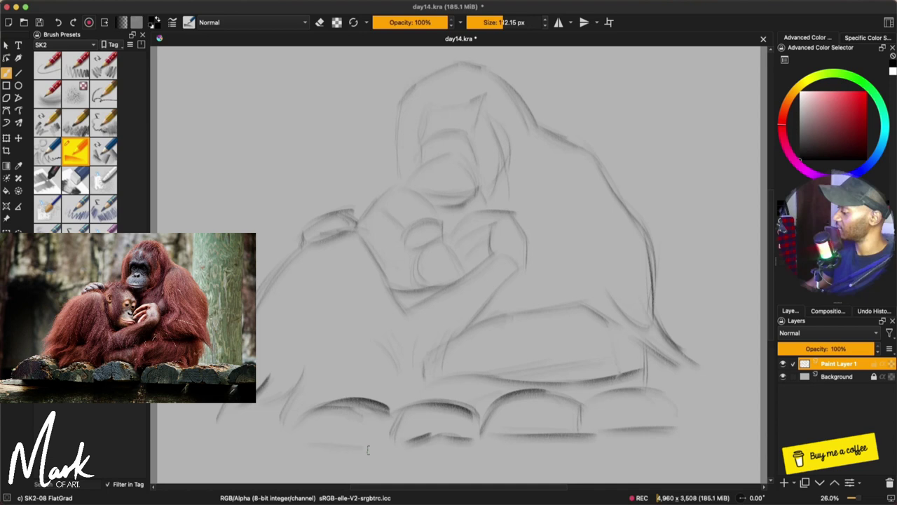
{"action": "mouse_move", "coordinate": [326, 446]}
{"action": "left_mouse_down"}
{"action": "mouse_move", "coordinate": [380, 443]}
{"action": "mouse_move", "coordinate": [325, 443]}
{"action": "mouse_move", "coordinate": [247, 417]}
{"action": "left_mouse_up"}
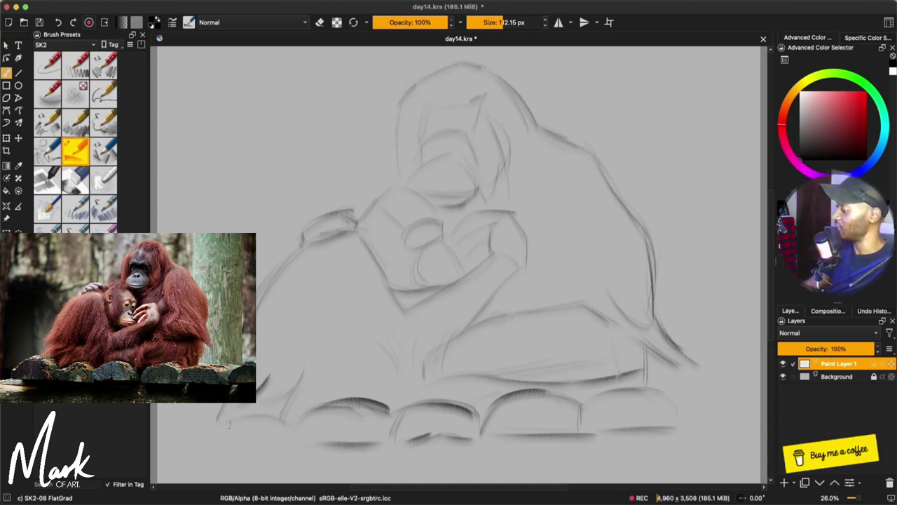
{"action": "left_click_drag", "start_coordinate": [293, 448], "coordinate": [235, 456]}
{"action": "mouse_move", "coordinate": [257, 410]}
{"action": "left_mouse_down"}
{"action": "mouse_move", "coordinate": [211, 444]}
{"action": "mouse_move", "coordinate": [243, 417]}
{"action": "mouse_move", "coordinate": [216, 432]}
{"action": "mouse_move", "coordinate": [289, 423]}
{"action": "mouse_move", "coordinate": [270, 422]}
{"action": "mouse_move", "coordinate": [293, 427]}
{"action": "left_mouse_up"}
{"action": "left_click_drag", "start_coordinate": [327, 402], "coordinate": [382, 397]}
{"action": "left_click_drag", "start_coordinate": [395, 407], "coordinate": [483, 418]}
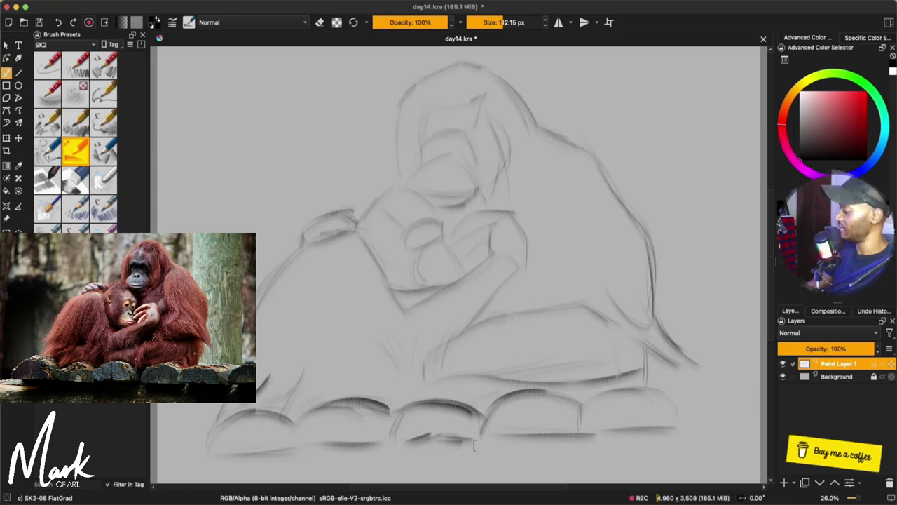
{"action": "left_click_drag", "start_coordinate": [439, 445], "coordinate": [488, 440]}
{"action": "left_click_drag", "start_coordinate": [428, 402], "coordinate": [483, 415]}
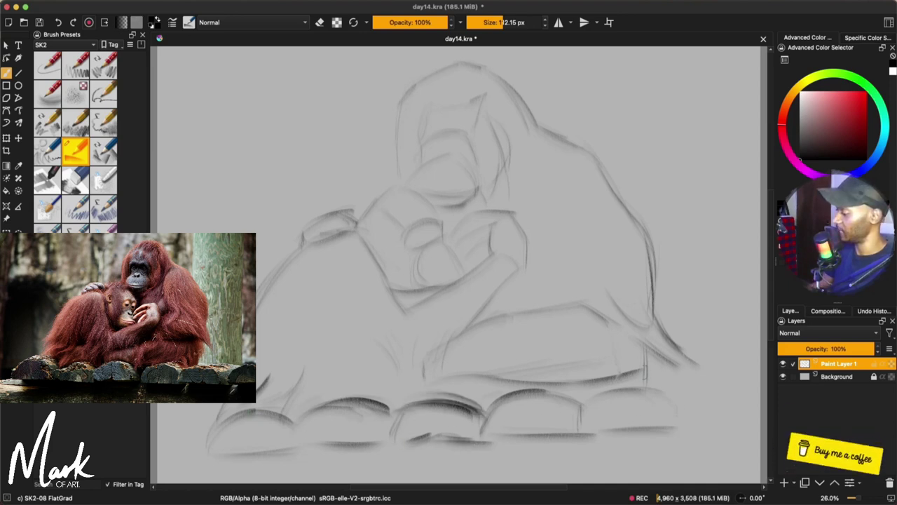
{"action": "left_click_drag", "start_coordinate": [621, 433], "coordinate": [677, 427]}
{"action": "mouse_move", "coordinate": [656, 395]}
{"action": "left_mouse_down"}
{"action": "mouse_move", "coordinate": [679, 412]}
{"action": "mouse_move", "coordinate": [645, 344]}
{"action": "left_mouse_up"}
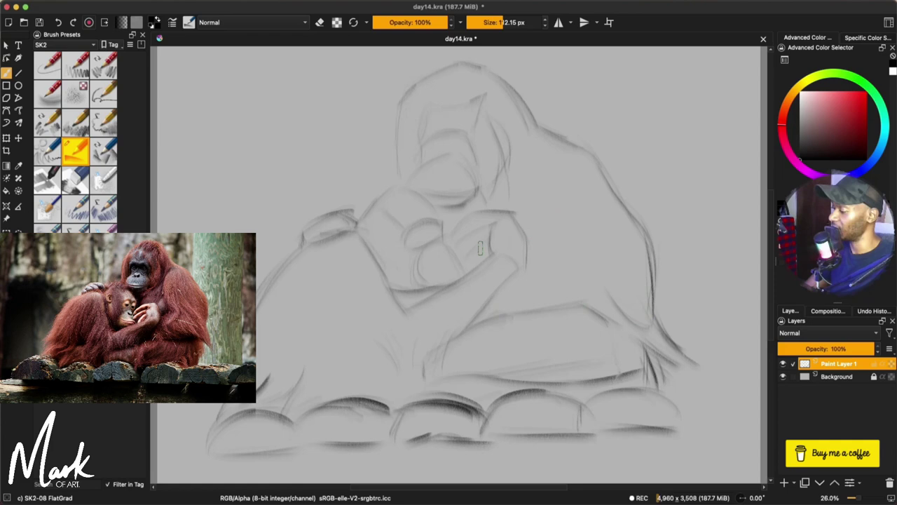
With the SK2-08 FlatGrad brush, rough in the eye areas of both orangutans and the young one's mouth
{"action": "scroll", "coordinate": [464, 222], "scroll_direction": "up", "scroll_amount": 4}
{"action": "left_click", "coordinate": [48, 65]}
{"action": "key", "text": "ctrl+minus"}
{"action": "key", "text": "ctrl+minus"}
{"action": "key", "text": "ctrl+minus"}
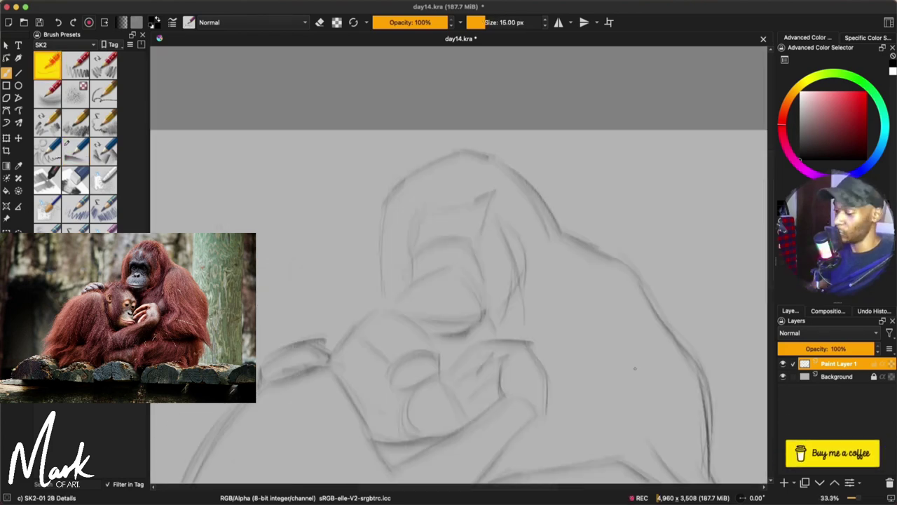
{"action": "scroll", "coordinate": [635, 368], "scroll_direction": "down", "scroll_amount": 3}
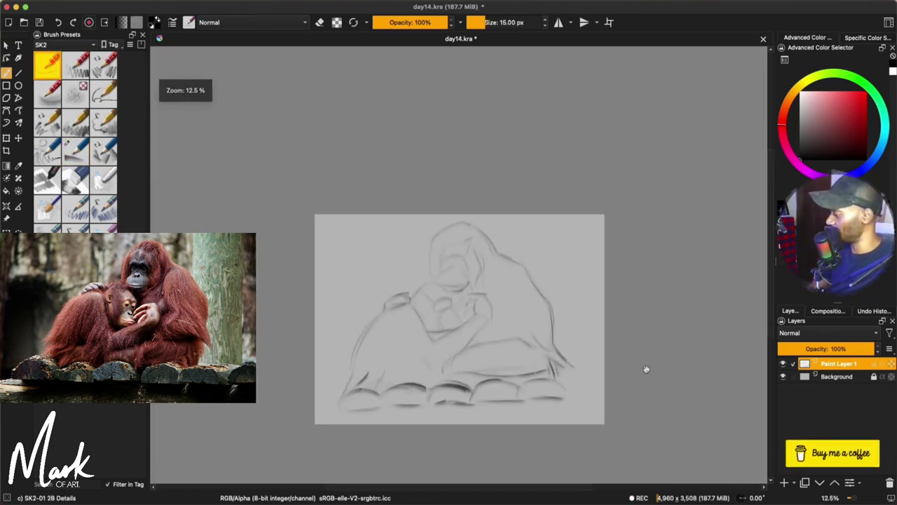
{"action": "left_click_drag", "start_coordinate": [645, 369], "coordinate": [661, 340]}
{"action": "key", "text": "ctrl+plus"}
{"action": "key", "text": "ctrl+plus"}
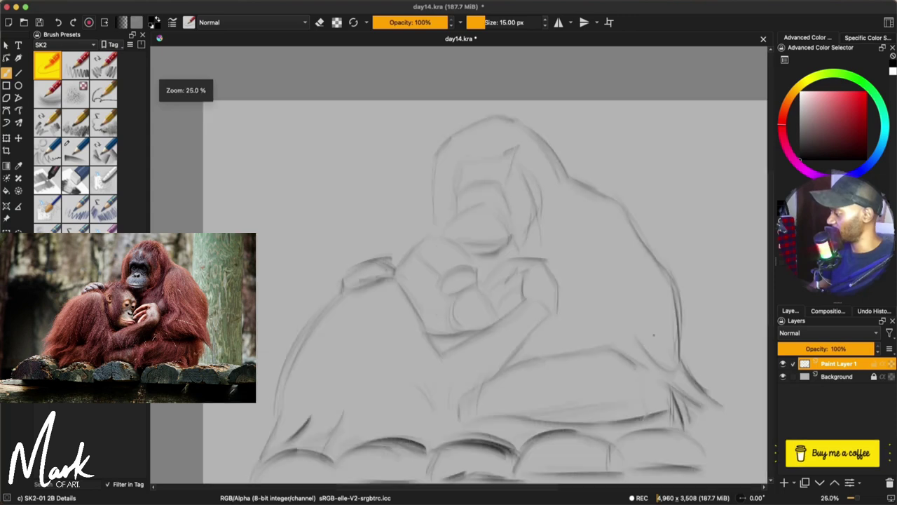
{"action": "left_click", "coordinate": [74, 150]}
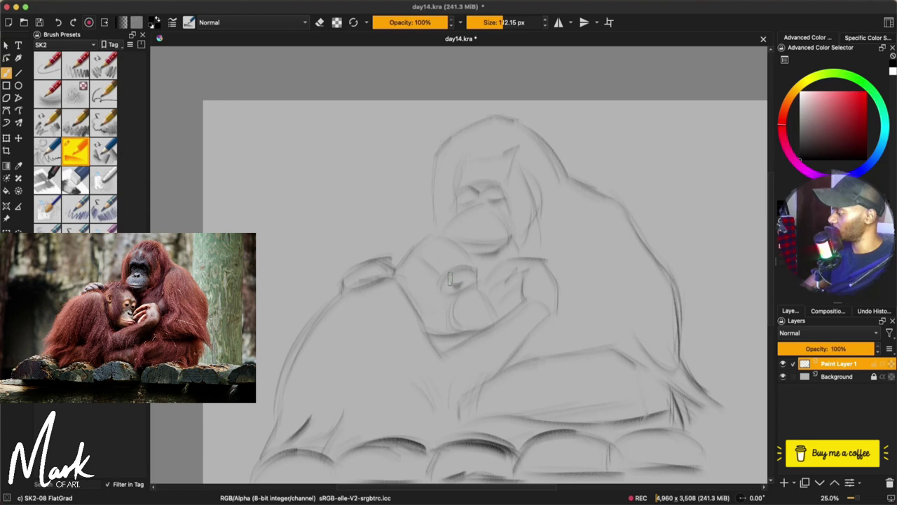
{"action": "left_click_drag", "start_coordinate": [451, 279], "coordinate": [454, 278]}
{"action": "left_click_drag", "start_coordinate": [457, 317], "coordinate": [492, 321]}
On a new paint layer, outline the adult orangutan's eyes and nose bridge with the SK2-01 2B Details brush
{"action": "key", "text": "slash"}
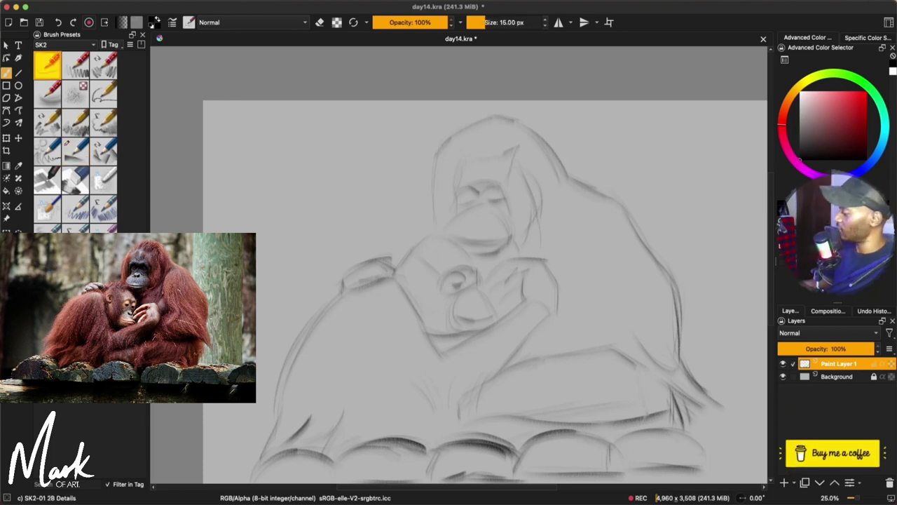
{"action": "key", "text": "Insert"}
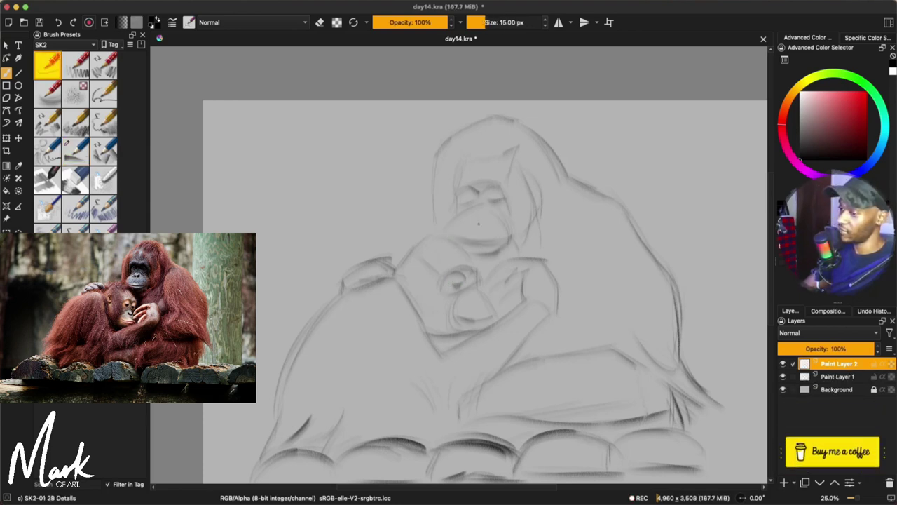
{"action": "left_click_drag", "start_coordinate": [479, 223], "coordinate": [506, 128]}
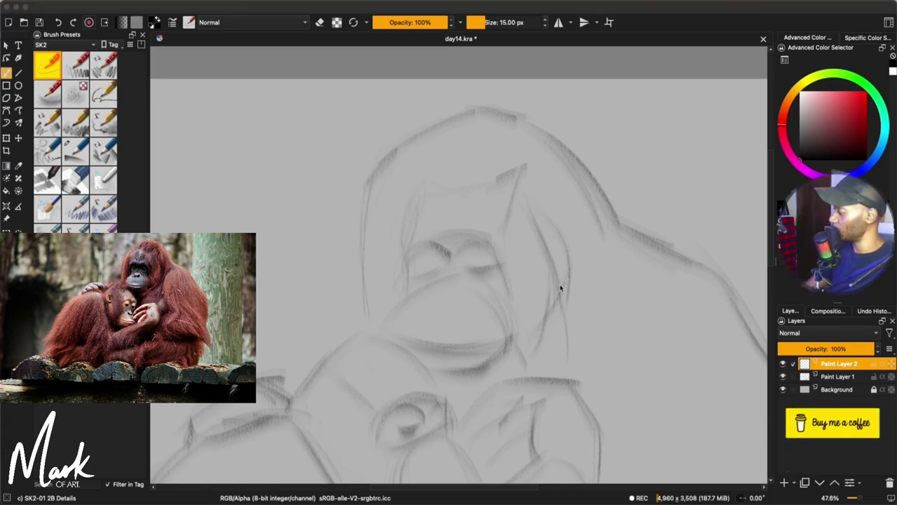
{"action": "scroll", "coordinate": [561, 287], "scroll_direction": "up", "scroll_amount": 2}
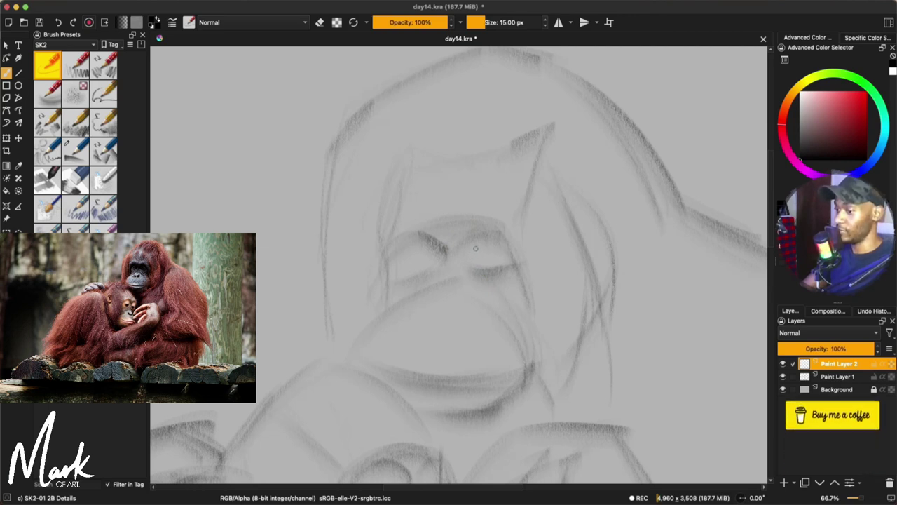
{"action": "mouse_move", "coordinate": [471, 254]}
{"action": "left_mouse_down"}
{"action": "mouse_move", "coordinate": [483, 279]}
{"action": "mouse_move", "coordinate": [485, 261]}
{"action": "mouse_move", "coordinate": [489, 291]}
{"action": "left_mouse_up"}
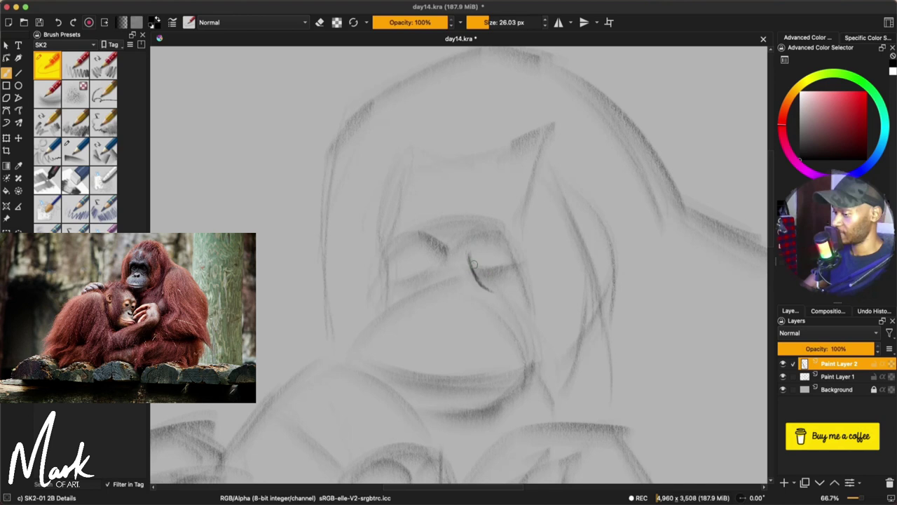
{"action": "mouse_move", "coordinate": [475, 259]}
{"action": "left_mouse_down"}
{"action": "mouse_move", "coordinate": [489, 248]}
{"action": "mouse_move", "coordinate": [476, 264]}
{"action": "mouse_move", "coordinate": [512, 252]}
{"action": "mouse_move", "coordinate": [480, 273]}
{"action": "mouse_move", "coordinate": [490, 253]}
{"action": "left_mouse_up"}
{"action": "left_click_drag", "start_coordinate": [424, 277], "coordinate": [466, 275]}
{"action": "left_click_drag", "start_coordinate": [459, 261], "coordinate": [459, 287]}
{"action": "left_click_drag", "start_coordinate": [490, 250], "coordinate": [506, 263]}
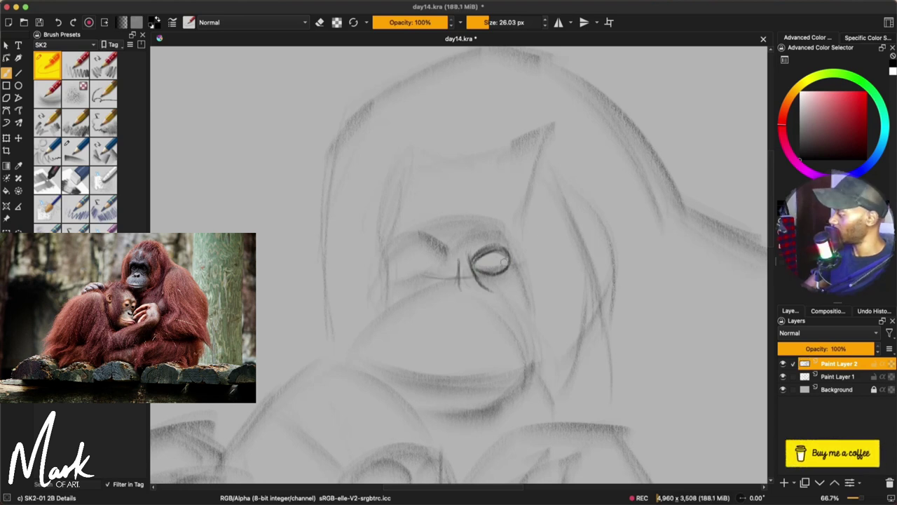
{"action": "mouse_move", "coordinate": [427, 275]}
{"action": "left_mouse_down"}
{"action": "mouse_move", "coordinate": [404, 267]}
{"action": "mouse_move", "coordinate": [443, 272]}
{"action": "mouse_move", "coordinate": [415, 251]}
{"action": "mouse_move", "coordinate": [410, 261]}
{"action": "mouse_move", "coordinate": [438, 255]}
{"action": "mouse_move", "coordinate": [426, 272]}
{"action": "mouse_move", "coordinate": [424, 252]}
{"action": "mouse_move", "coordinate": [436, 254]}
{"action": "mouse_move", "coordinate": [424, 282]}
{"action": "mouse_move", "coordinate": [439, 277]}
{"action": "left_mouse_up"}
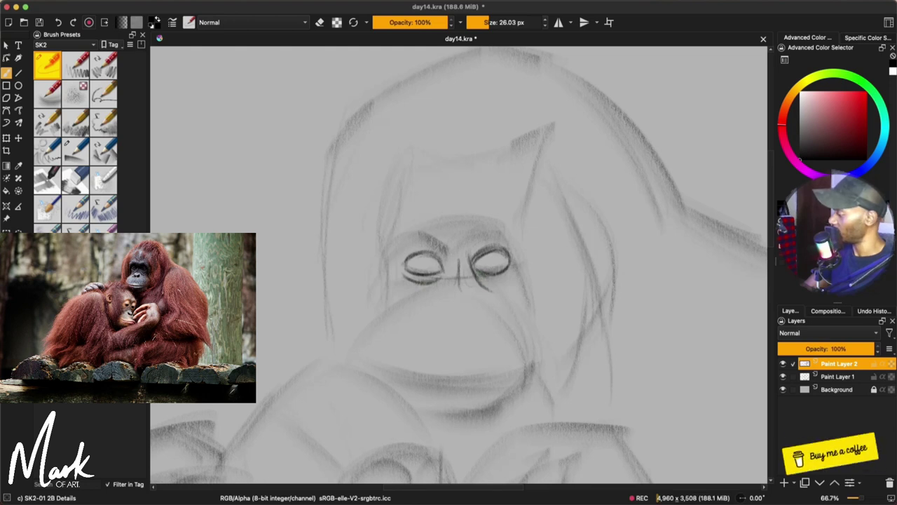
Dot in both of the adult's pupils and sketch the brow ridges with the brush at about 61 px
{"action": "left_click", "coordinate": [499, 260]}
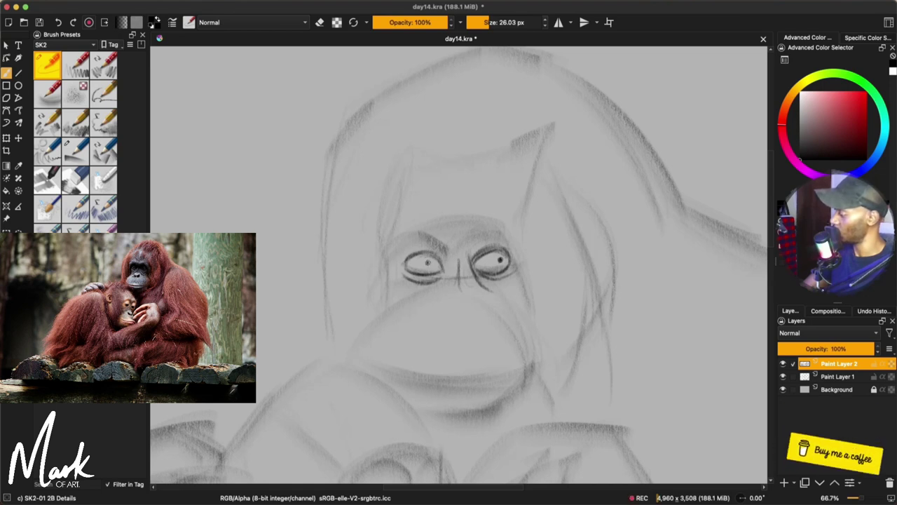
{"action": "left_click", "coordinate": [427, 262]}
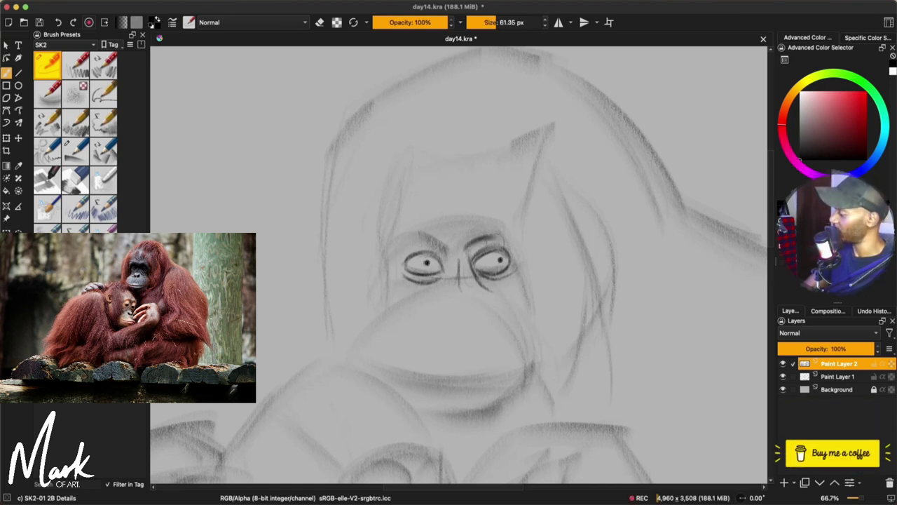
{"action": "left_click_drag", "start_coordinate": [499, 240], "coordinate": [523, 269]}
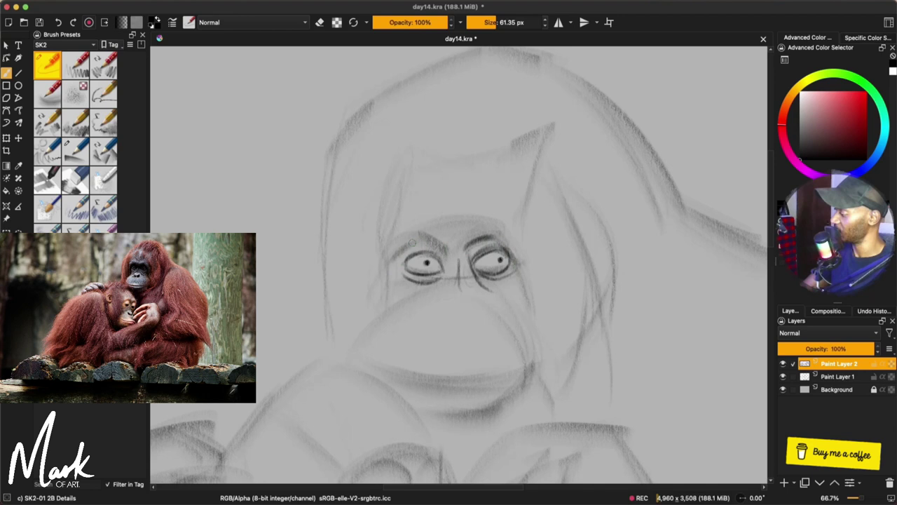
{"action": "left_click_drag", "start_coordinate": [389, 261], "coordinate": [452, 247]}
Set the brush opacity to 48% and shade the adult's eyes, nose bridge and nostrils with a smaller brush
{"action": "key", "text": "bracketleft"}
{"action": "key", "text": "bracketleft"}
{"action": "key", "text": "bracketleft"}
{"action": "key", "text": "bracketleft"}
{"action": "mouse_move", "coordinate": [456, 279]}
{"action": "left_mouse_down"}
{"action": "mouse_move", "coordinate": [435, 306]}
{"action": "mouse_move", "coordinate": [486, 285]}
{"action": "left_mouse_up"}
{"action": "left_click", "coordinate": [409, 22]}
{"action": "mouse_move", "coordinate": [411, 268]}
{"action": "left_mouse_down"}
{"action": "mouse_move", "coordinate": [420, 260]}
{"action": "mouse_move", "coordinate": [502, 262]}
{"action": "mouse_move", "coordinate": [491, 259]}
{"action": "left_mouse_up"}
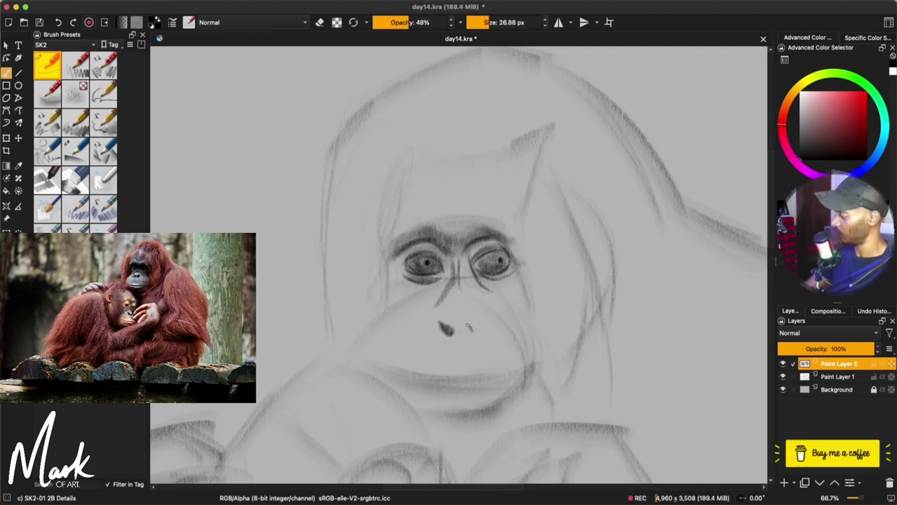
{"action": "mouse_move", "coordinate": [471, 327]}
{"action": "left_mouse_down"}
{"action": "mouse_move", "coordinate": [482, 331]}
{"action": "mouse_move", "coordinate": [484, 317]}
{"action": "mouse_move", "coordinate": [473, 325]}
{"action": "left_mouse_up"}
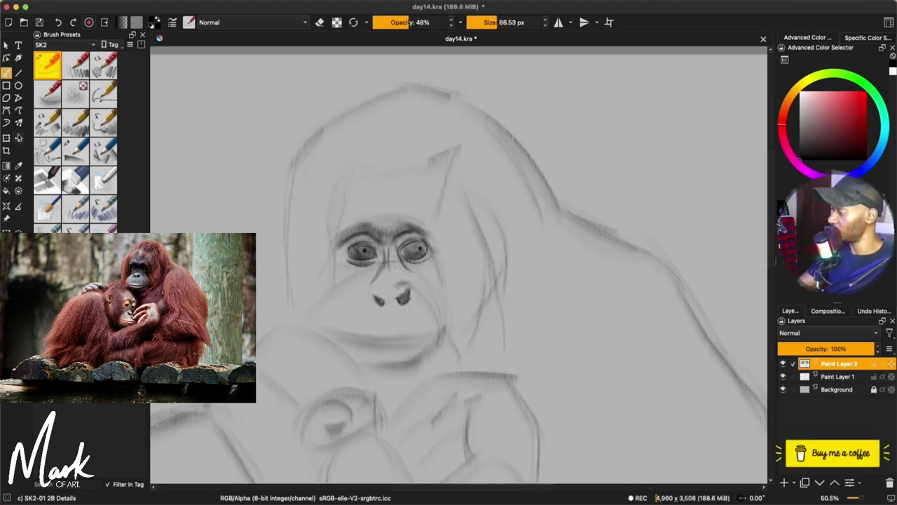
Shift the detailed eyes and nostrils slightly up and to the left on the adult's face
{"action": "left_click", "coordinate": [19, 138]}
{"action": "mouse_move", "coordinate": [378, 275]}
{"action": "left_mouse_down"}
{"action": "mouse_move", "coordinate": [382, 254]}
{"action": "mouse_move", "coordinate": [405, 263]}
{"action": "mouse_move", "coordinate": [400, 274]}
{"action": "mouse_move", "coordinate": [361, 278]}
{"action": "left_mouse_up"}
{"action": "key", "text": "b"}
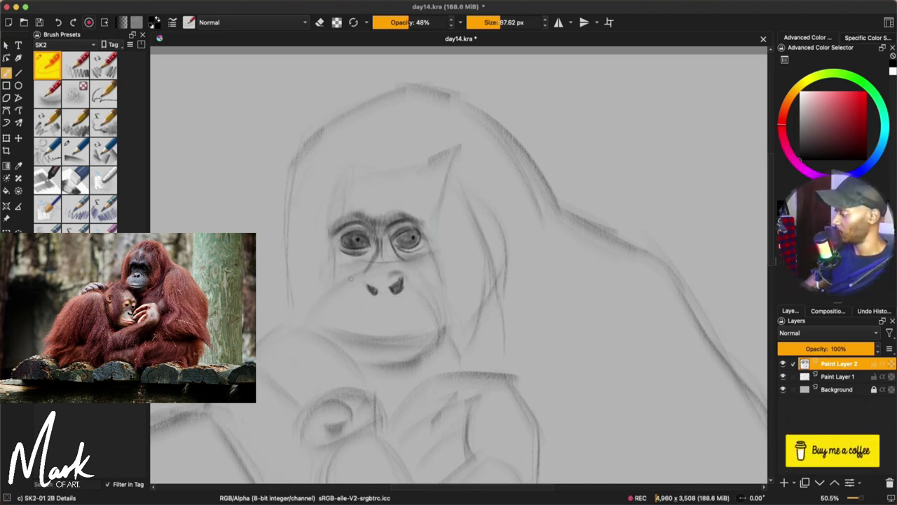
Outline the adult's muzzle and draw its dark mouth line, reducing the brush size to about 19 px
{"action": "left_click_drag", "start_coordinate": [335, 335], "coordinate": [424, 339]}
{"action": "key", "text": "["}
{"action": "key", "text": "["}
{"action": "key", "text": "["}
{"action": "key", "text": "["}
{"action": "key", "text": "["}
{"action": "key", "text": "["}
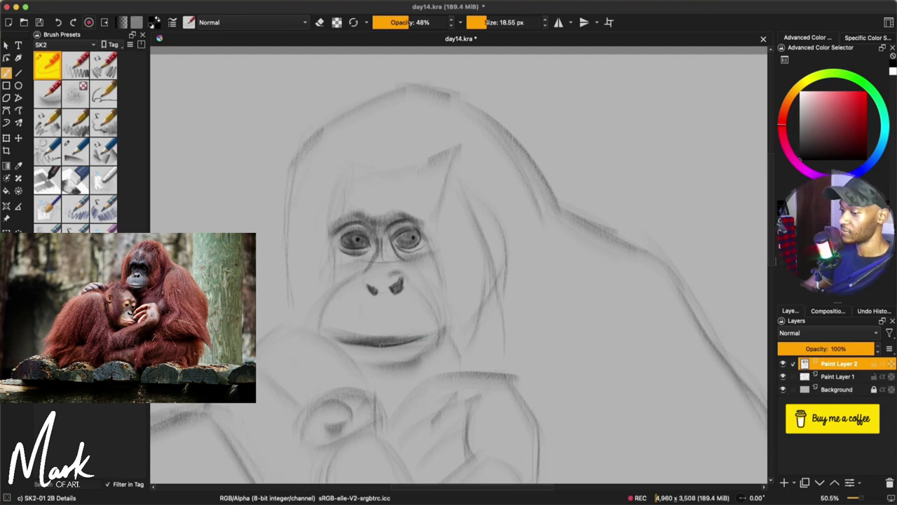
Draw the adult's lower lip and shade the chin beneath it, enlarging the brush for the shading
{"action": "left_click_drag", "start_coordinate": [382, 345], "coordinate": [408, 344], "text": "shift"}
{"action": "mouse_move", "coordinate": [351, 352]}
{"action": "left_mouse_down"}
{"action": "mouse_move", "coordinate": [417, 349]}
{"action": "mouse_move", "coordinate": [368, 355]}
{"action": "mouse_move", "coordinate": [385, 374]}
{"action": "left_mouse_up"}
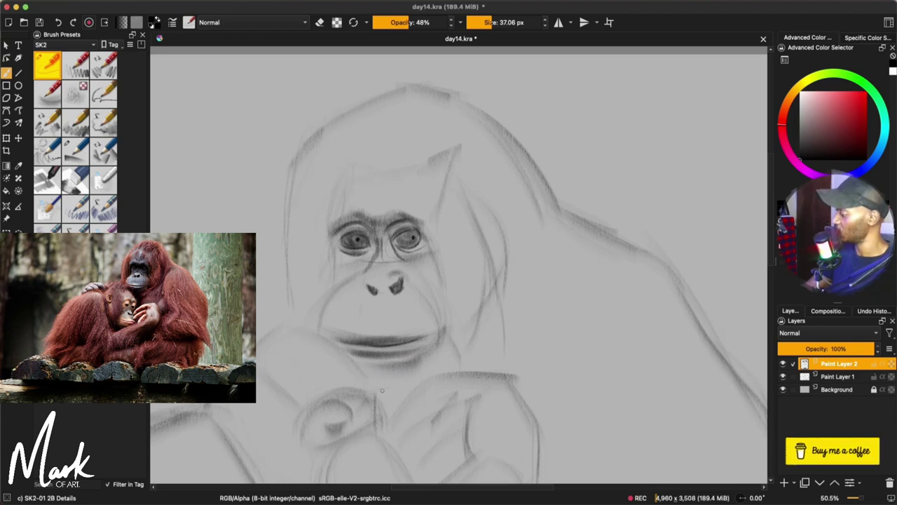
{"action": "mouse_move", "coordinate": [398, 390]}
{"action": "left_mouse_down"}
{"action": "mouse_move", "coordinate": [383, 392]}
{"action": "mouse_move", "coordinate": [447, 356]}
{"action": "left_mouse_up"}
{"action": "left_click_drag", "start_coordinate": [385, 379], "coordinate": [420, 365], "text": "shift"}
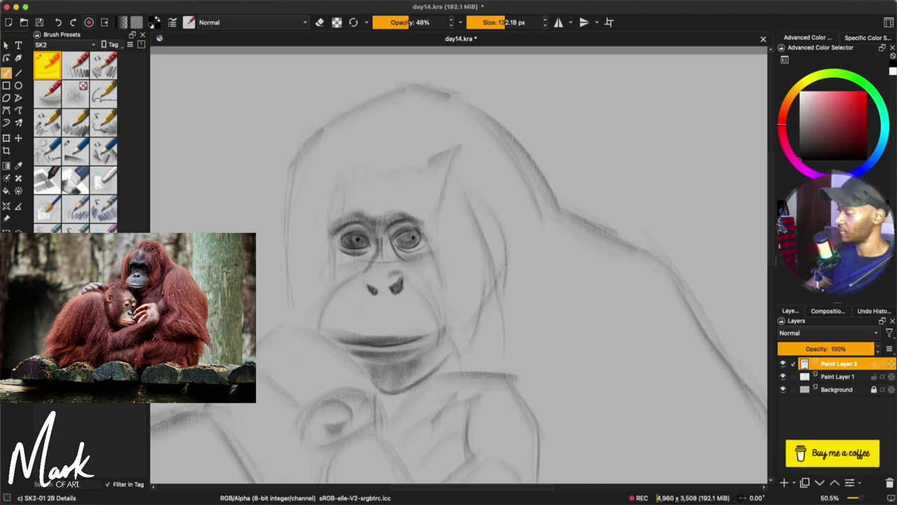
With the brush at about 61 px, sketch long curved hair strands down the side of the adult's face toward the shoulder
{"action": "key", "text": "bracketright"}
{"action": "key", "text": "bracketright"}
{"action": "key", "text": "bracketright"}
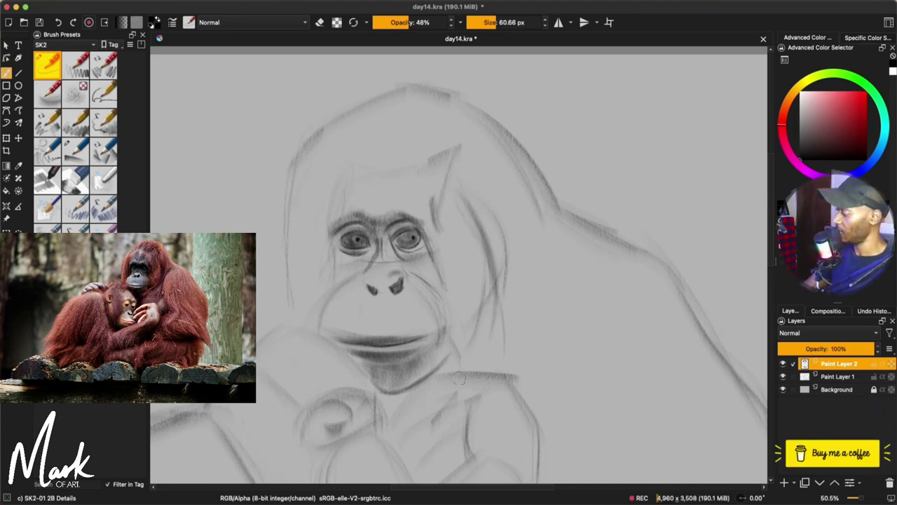
{"action": "left_click_drag", "start_coordinate": [495, 306], "coordinate": [482, 353]}
{"action": "mouse_move", "coordinate": [474, 223]}
{"action": "left_mouse_down"}
{"action": "mouse_move", "coordinate": [492, 307]}
{"action": "mouse_move", "coordinate": [485, 343]}
{"action": "mouse_move", "coordinate": [442, 397]}
{"action": "left_mouse_up"}
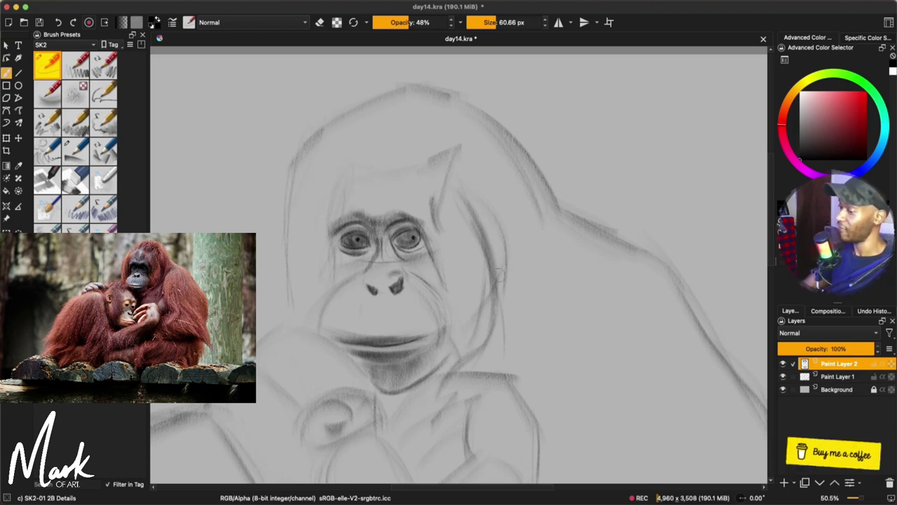
{"action": "left_click_drag", "start_coordinate": [545, 242], "coordinate": [499, 336]}
{"action": "left_click_drag", "start_coordinate": [527, 238], "coordinate": [495, 333]}
{"action": "left_click_drag", "start_coordinate": [561, 239], "coordinate": [549, 251]}
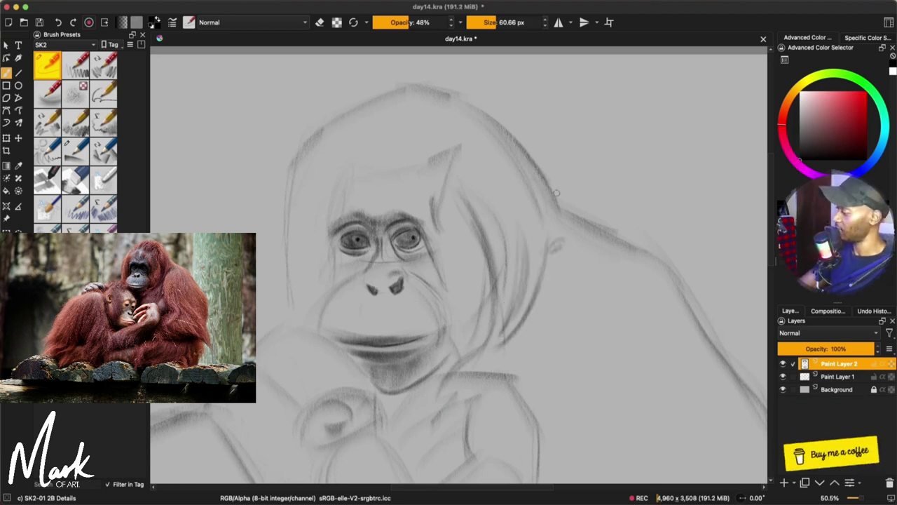
Darken the contour from the back of the adult's head to the shoulder and add hair strokes on the forehead and crown
{"action": "mouse_move", "coordinate": [556, 192]}
{"action": "left_mouse_down"}
{"action": "mouse_move", "coordinate": [513, 135]}
{"action": "mouse_move", "coordinate": [525, 140]}
{"action": "left_mouse_up"}
{"action": "mouse_move", "coordinate": [569, 210]}
{"action": "left_mouse_down"}
{"action": "mouse_move", "coordinate": [540, 160]}
{"action": "mouse_move", "coordinate": [604, 241]}
{"action": "mouse_move", "coordinate": [635, 256]}
{"action": "left_mouse_up"}
{"action": "left_click_drag", "start_coordinate": [401, 151], "coordinate": [394, 184]}
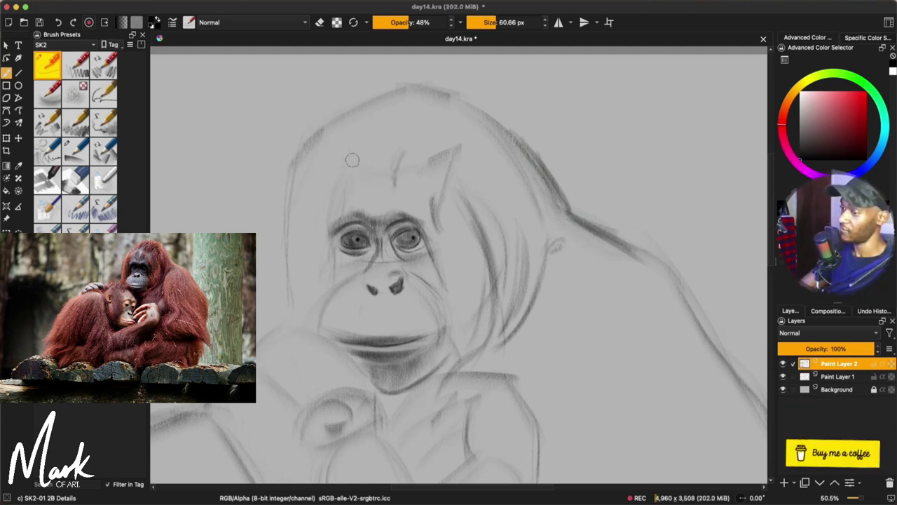
{"action": "left_click_drag", "start_coordinate": [394, 121], "coordinate": [437, 88]}
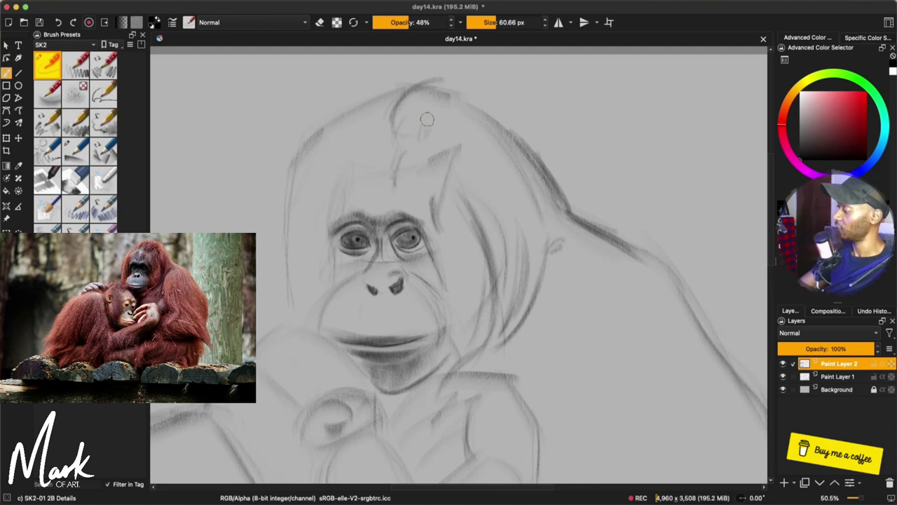
Darken the young orangutan's head contour, then outline its eye sockets, brow and muzzle edge
{"action": "scroll", "coordinate": [401, 338], "scroll_direction": "down", "scroll_amount": 3}
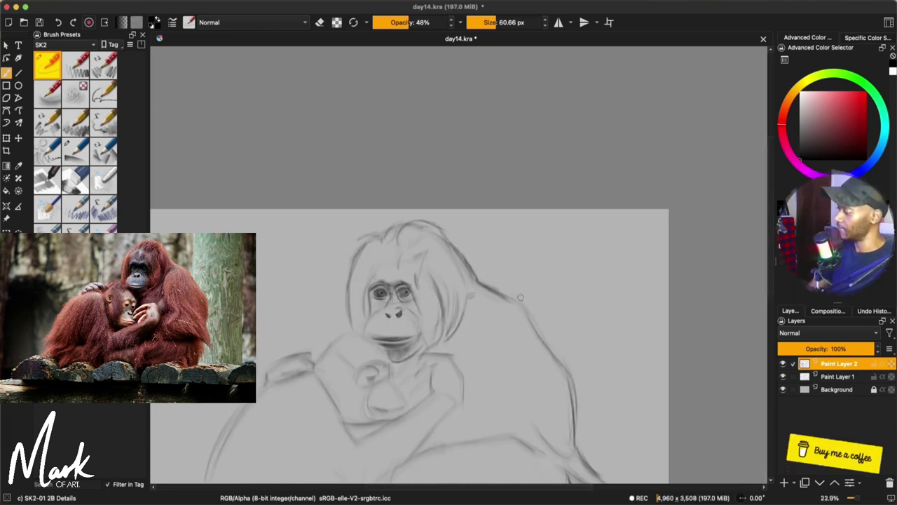
{"action": "scroll", "coordinate": [476, 302], "scroll_direction": "up", "scroll_amount": 4}
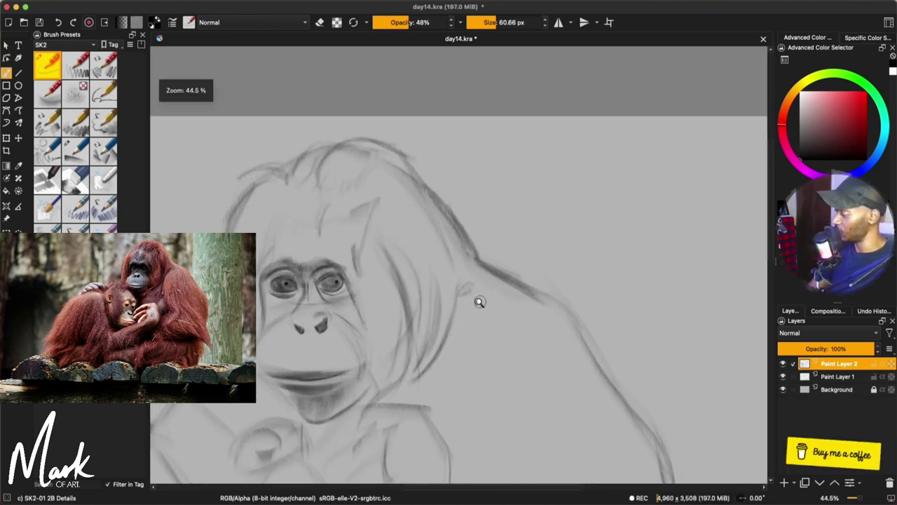
{"action": "scroll", "coordinate": [476, 303], "scroll_direction": "down", "scroll_amount": 5}
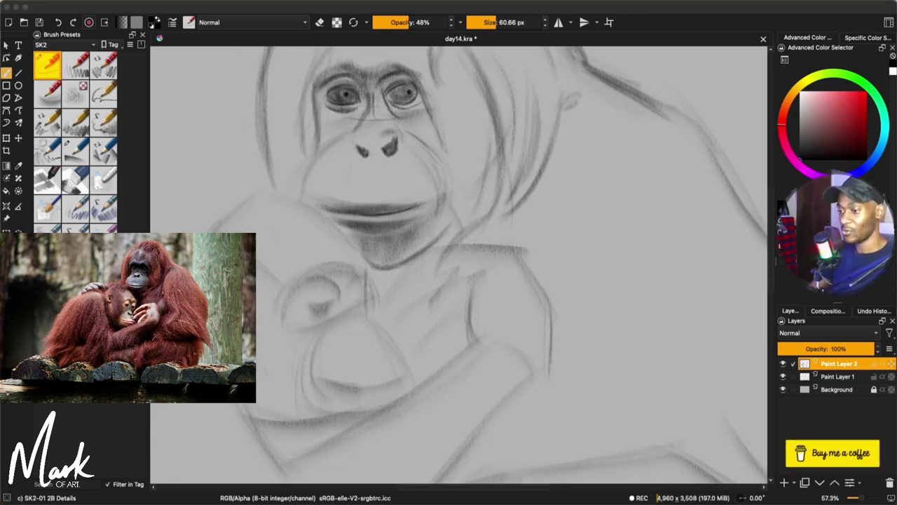
{"action": "left_click", "coordinate": [299, 198]}
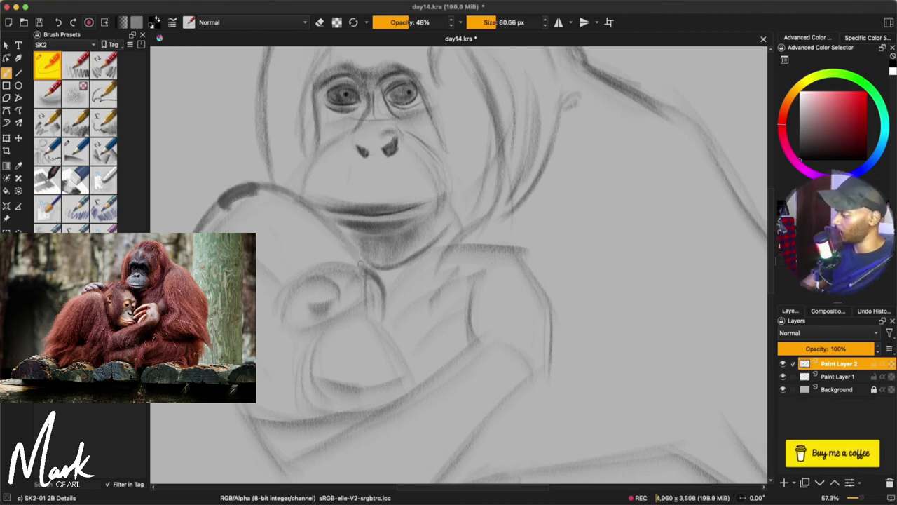
{"action": "mouse_move", "coordinate": [359, 259]}
{"action": "left_mouse_down"}
{"action": "mouse_move", "coordinate": [380, 282]}
{"action": "mouse_move", "coordinate": [361, 319]}
{"action": "mouse_move", "coordinate": [368, 331]}
{"action": "mouse_move", "coordinate": [358, 317]}
{"action": "mouse_move", "coordinate": [421, 385]}
{"action": "left_mouse_up"}
{"action": "mouse_move", "coordinate": [339, 292]}
{"action": "left_mouse_down"}
{"action": "mouse_move", "coordinate": [338, 320]}
{"action": "mouse_move", "coordinate": [324, 343]}
{"action": "left_mouse_up"}
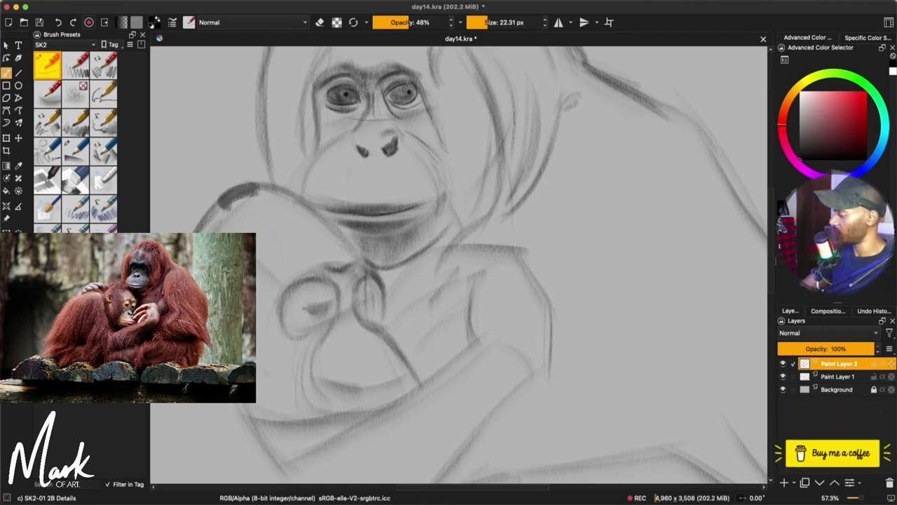
With the brush at about 22 px, draw the young orangutan's dark eyes and its small nostrils
{"action": "left_click_drag", "start_coordinate": [307, 309], "coordinate": [324, 304]}
{"action": "left_click_drag", "start_coordinate": [359, 300], "coordinate": [391, 347]}
{"action": "key", "text": "e"}
{"action": "key", "text": "e"}
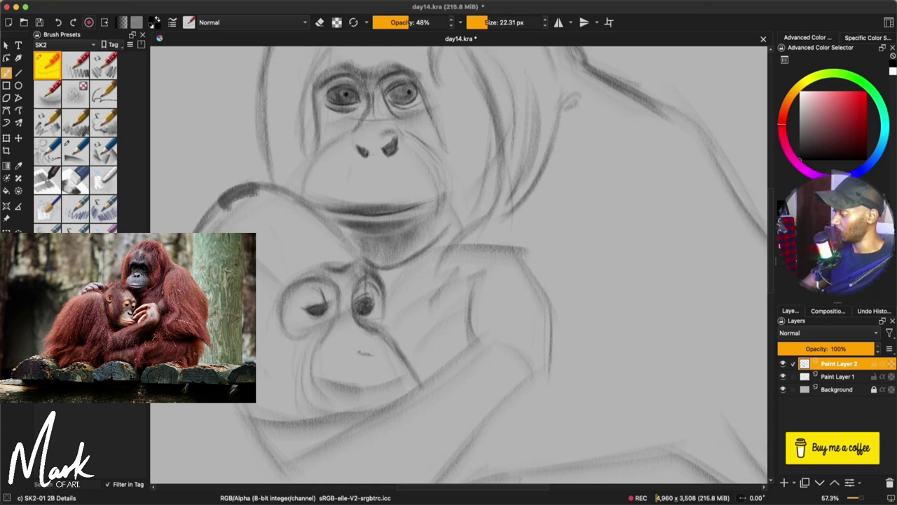
{"action": "left_click_drag", "start_coordinate": [365, 350], "coordinate": [363, 361]}
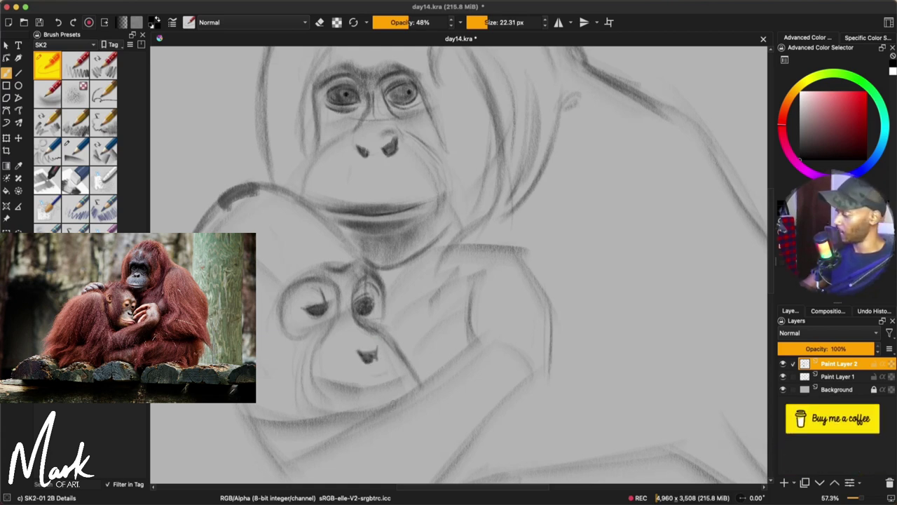
Sketch the young orangutan's chin curve with a brush of about 70 px, then draw its mouth line at about 19 px
{"action": "left_click_drag", "start_coordinate": [404, 385], "coordinate": [427, 384], "text": "shift"}
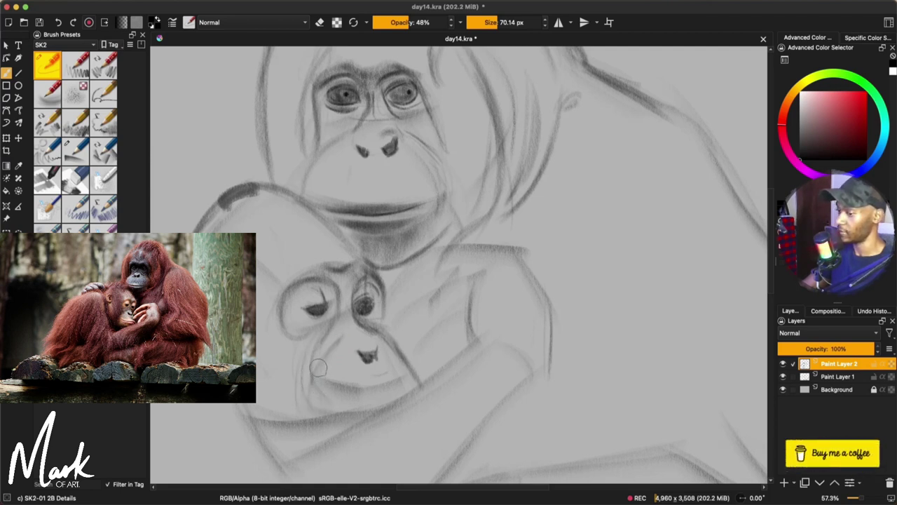
{"action": "mouse_move", "coordinate": [312, 390]}
{"action": "left_mouse_down"}
{"action": "mouse_move", "coordinate": [326, 443]}
{"action": "mouse_move", "coordinate": [410, 443]}
{"action": "left_mouse_up"}
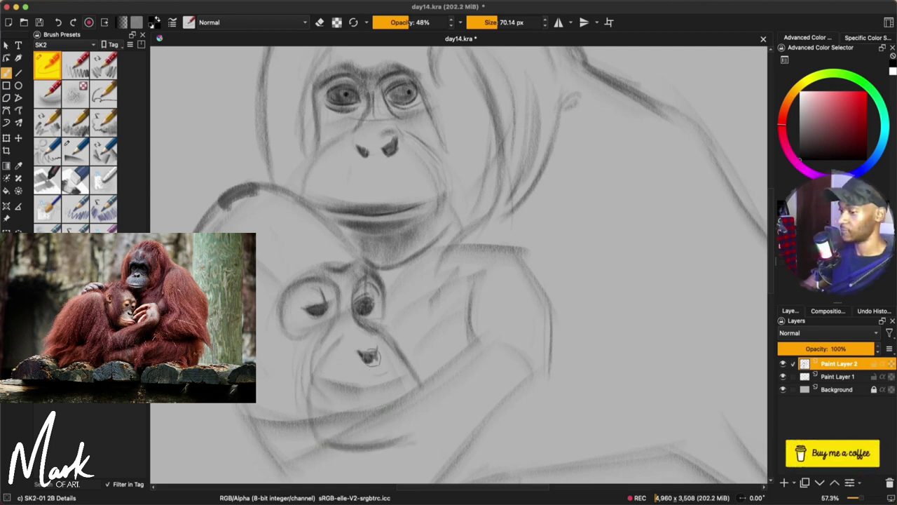
{"action": "mouse_move", "coordinate": [340, 397]}
{"action": "left_mouse_down"}
{"action": "mouse_move", "coordinate": [368, 399]}
{"action": "mouse_move", "coordinate": [338, 390]}
{"action": "left_mouse_up"}
{"action": "left_click_drag", "start_coordinate": [323, 393], "coordinate": [413, 382]}
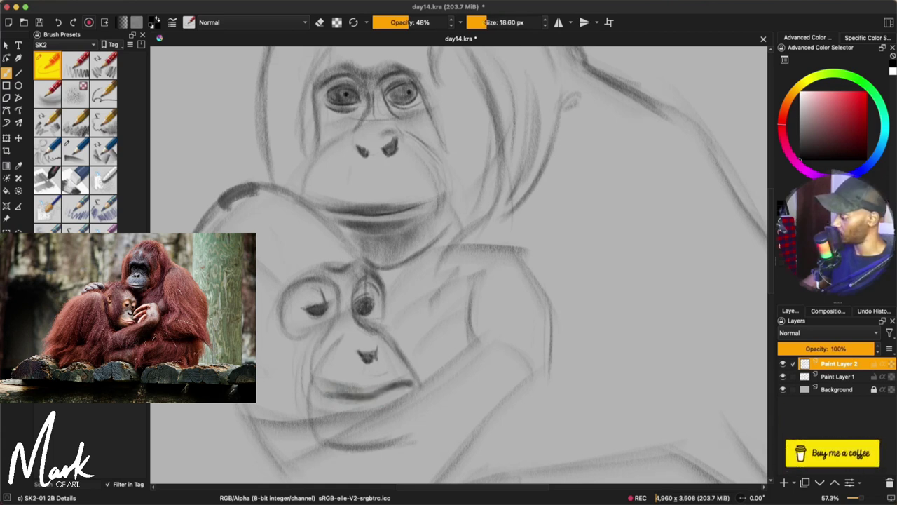
Define the young orangutan's lower lip and outline the chin around it, enlarging the brush to about 73 px
{"action": "key", "text": "]"}
{"action": "key", "text": "]"}
{"action": "key", "text": "]"}
{"action": "key", "text": "]"}
{"action": "mouse_move", "coordinate": [335, 397]}
{"action": "left_mouse_down"}
{"action": "mouse_move", "coordinate": [418, 385]}
{"action": "mouse_move", "coordinate": [407, 405]}
{"action": "mouse_move", "coordinate": [331, 406]}
{"action": "mouse_move", "coordinate": [342, 401]}
{"action": "mouse_move", "coordinate": [332, 408]}
{"action": "left_mouse_up"}
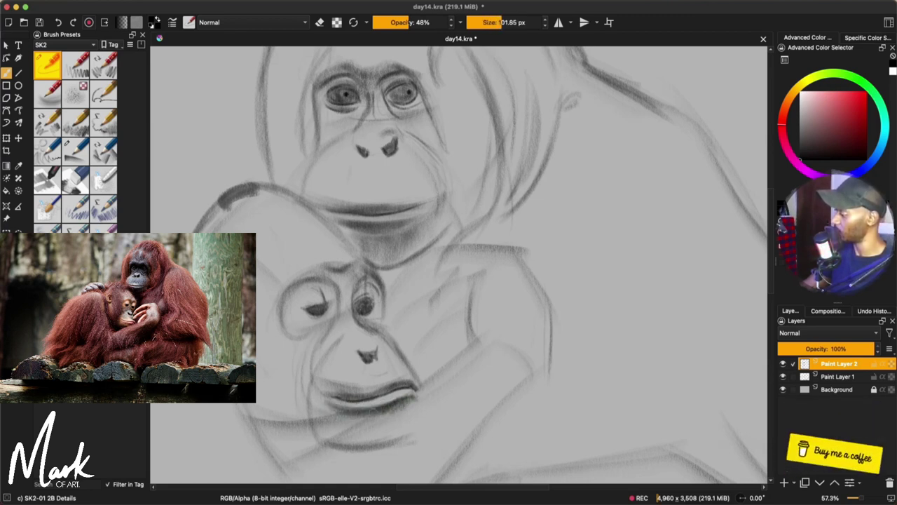
{"action": "mouse_move", "coordinate": [390, 407]}
{"action": "left_mouse_down"}
{"action": "mouse_move", "coordinate": [408, 403]}
{"action": "mouse_move", "coordinate": [378, 443]}
{"action": "left_mouse_up"}
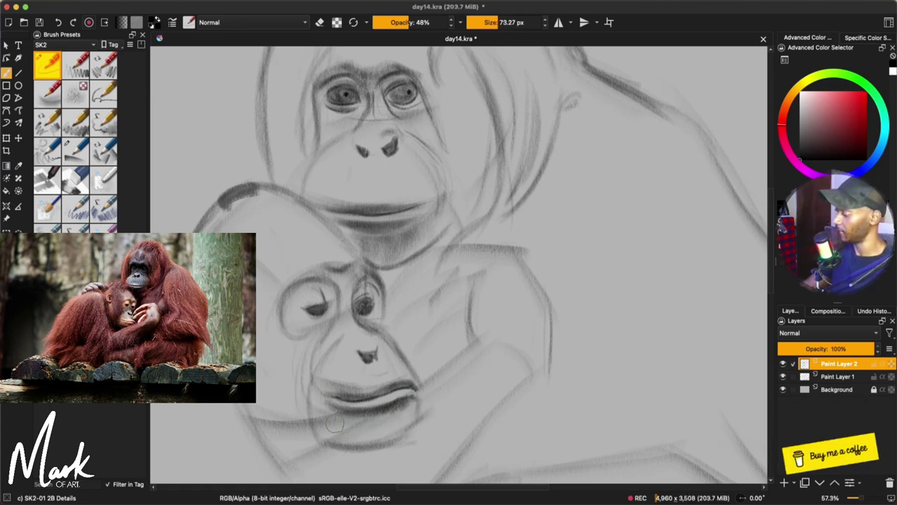
Shift the sketched heads slightly upward, including the block-in on Paint Layer 1, and darken the young orangutan's jawline on Paint Layer 2
{"action": "scroll", "coordinate": [491, 316], "scroll_direction": "down", "scroll_amount": 3}
{"action": "left_click_drag", "start_coordinate": [491, 316], "coordinate": [477, 244]}
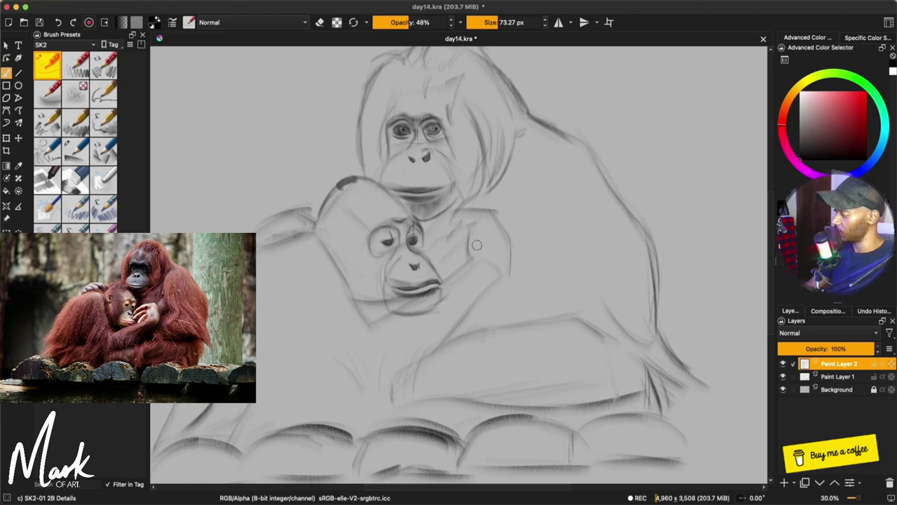
{"action": "key", "text": "Page_Down"}
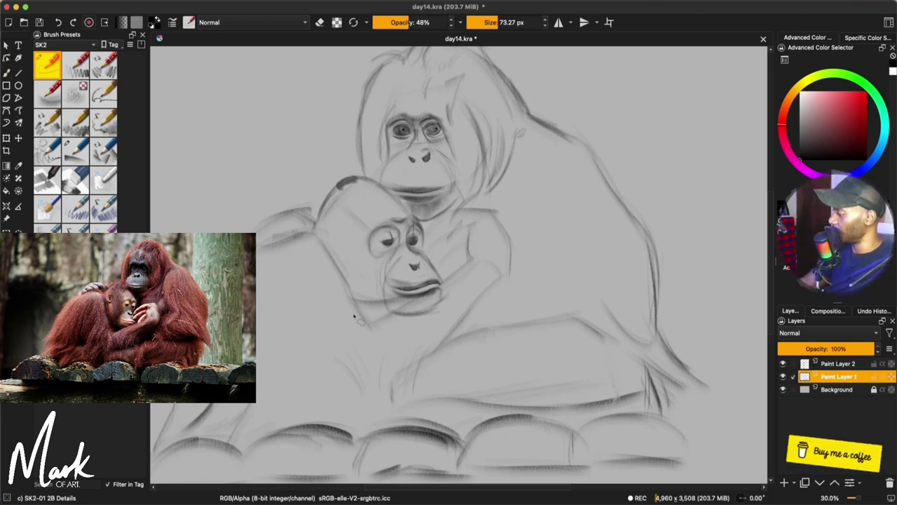
{"action": "mouse_move", "coordinate": [328, 335]}
{"action": "left_mouse_down"}
{"action": "mouse_move", "coordinate": [351, 341]}
{"action": "mouse_move", "coordinate": [355, 301]}
{"action": "mouse_move", "coordinate": [456, 266]}
{"action": "mouse_move", "coordinate": [481, 360]}
{"action": "left_mouse_up"}
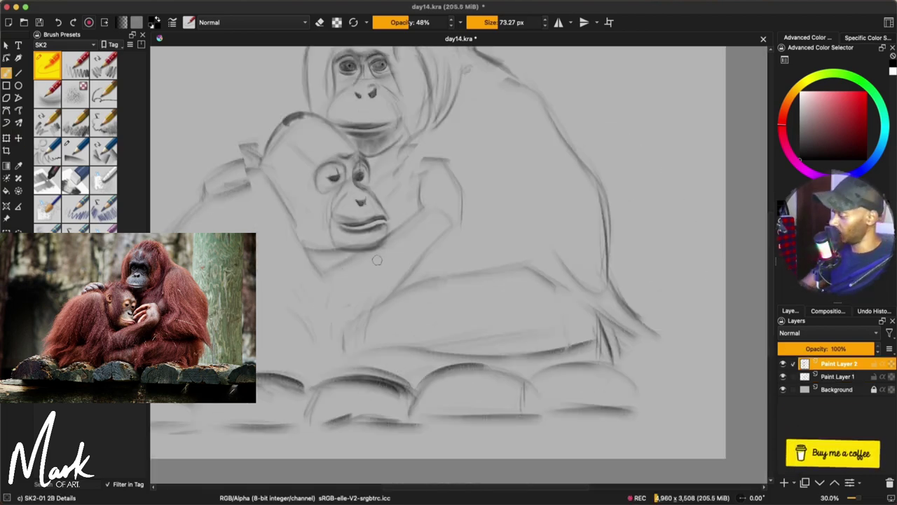
{"action": "scroll", "coordinate": [385, 306], "scroll_direction": "up", "scroll_amount": 2}
{"action": "left_click_drag", "start_coordinate": [385, 307], "coordinate": [371, 311]}
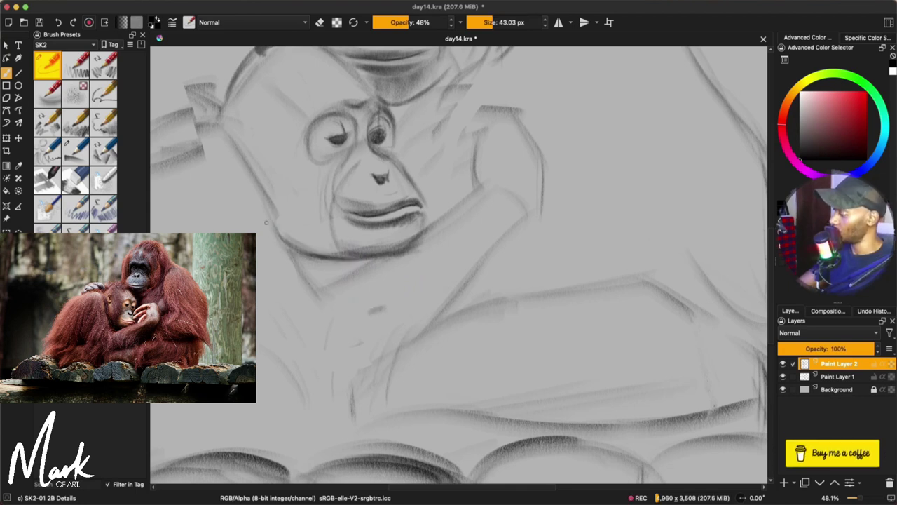
{"action": "left_click_drag", "start_coordinate": [274, 232], "coordinate": [300, 280]}
{"action": "left_click_drag", "start_coordinate": [276, 235], "coordinate": [334, 323]}
{"action": "key", "text": "ctrl+z"}
{"action": "key", "text": "ctrl+z"}
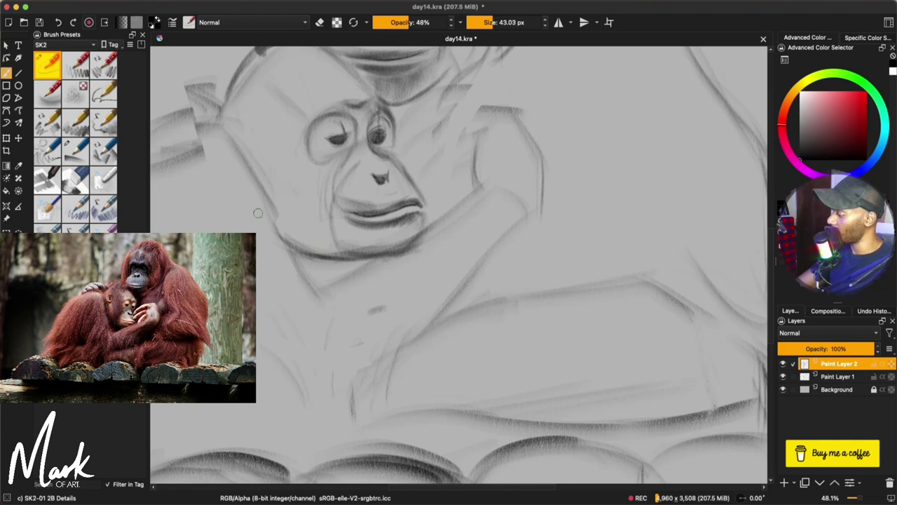
Draw the V-shaped contour below the young orangutan's jaw and continue it along the forearm's upper edge to the wrist
{"action": "left_click_drag", "start_coordinate": [246, 211], "coordinate": [331, 308]}
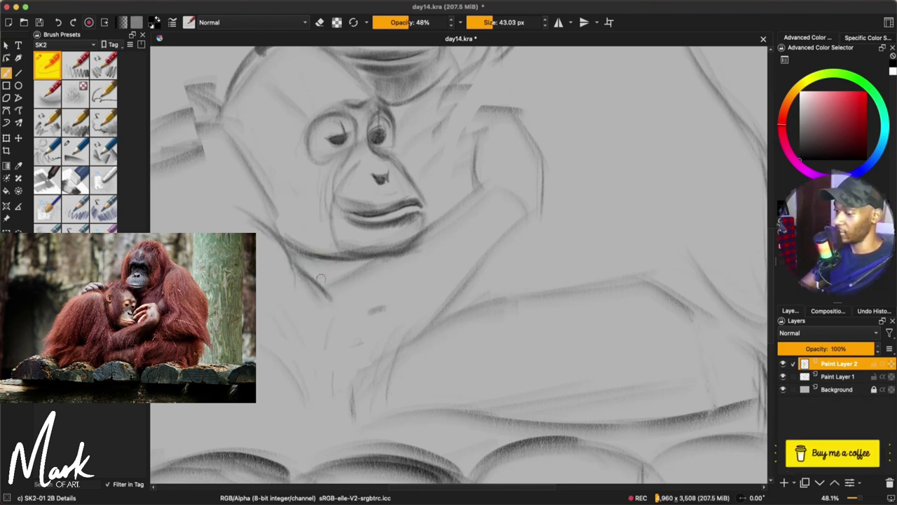
{"action": "left_click_drag", "start_coordinate": [379, 259], "coordinate": [327, 298]}
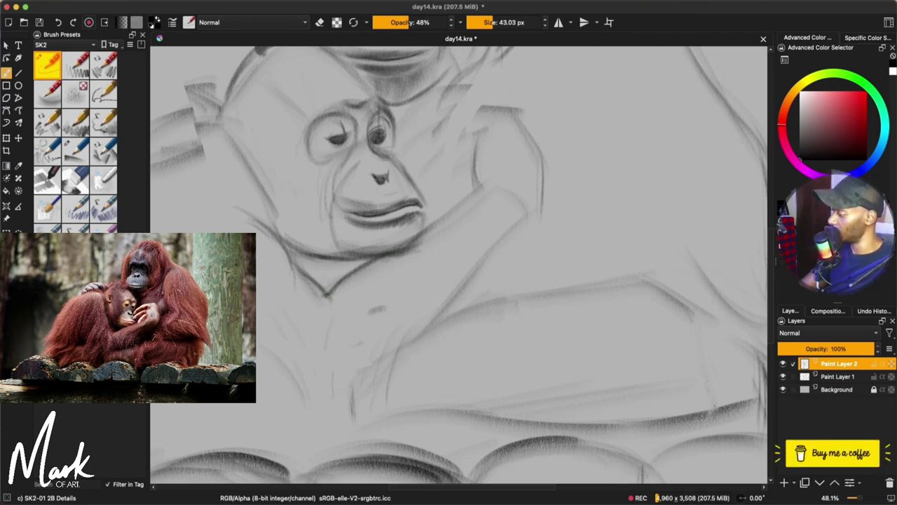
{"action": "left_click_drag", "start_coordinate": [405, 243], "coordinate": [480, 192]}
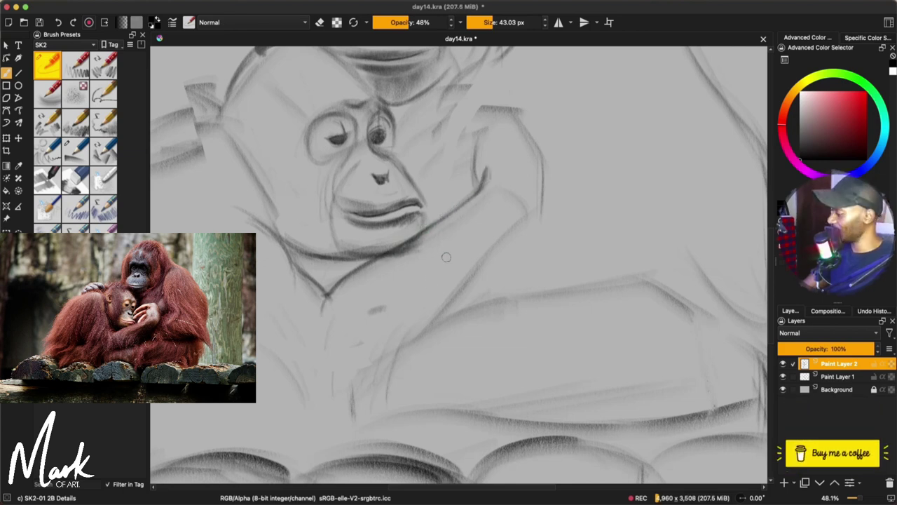
Darken the line from the young orangutan's shoulder down behind its head to the V below the jaw
{"action": "left_click_drag", "start_coordinate": [413, 262], "coordinate": [453, 302]}
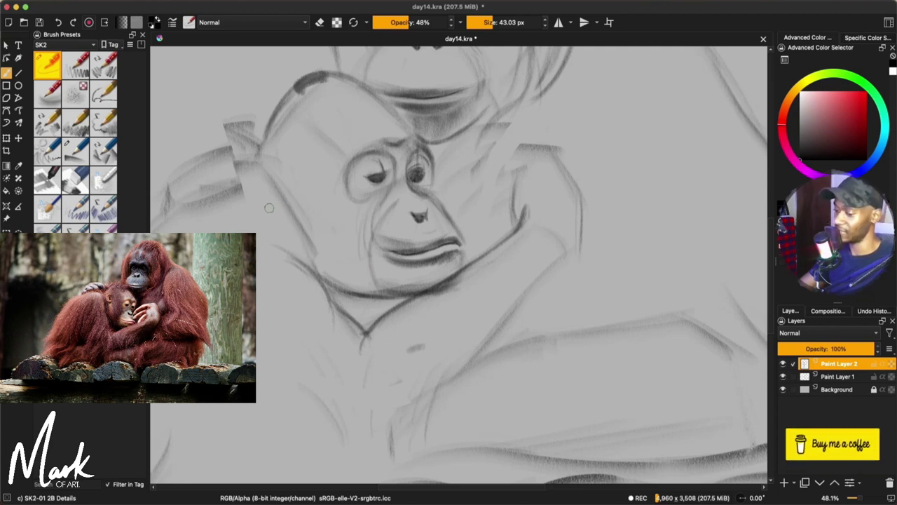
{"action": "mouse_move", "coordinate": [257, 186]}
{"action": "left_mouse_down"}
{"action": "mouse_move", "coordinate": [228, 182]}
{"action": "mouse_move", "coordinate": [265, 213]}
{"action": "mouse_move", "coordinate": [284, 265]}
{"action": "left_mouse_up"}
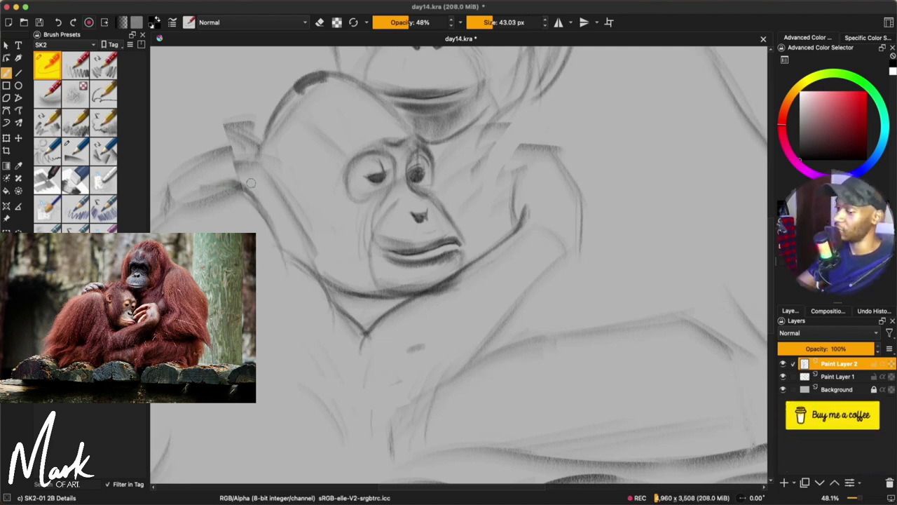
{"action": "left_click_drag", "start_coordinate": [261, 208], "coordinate": [341, 324]}
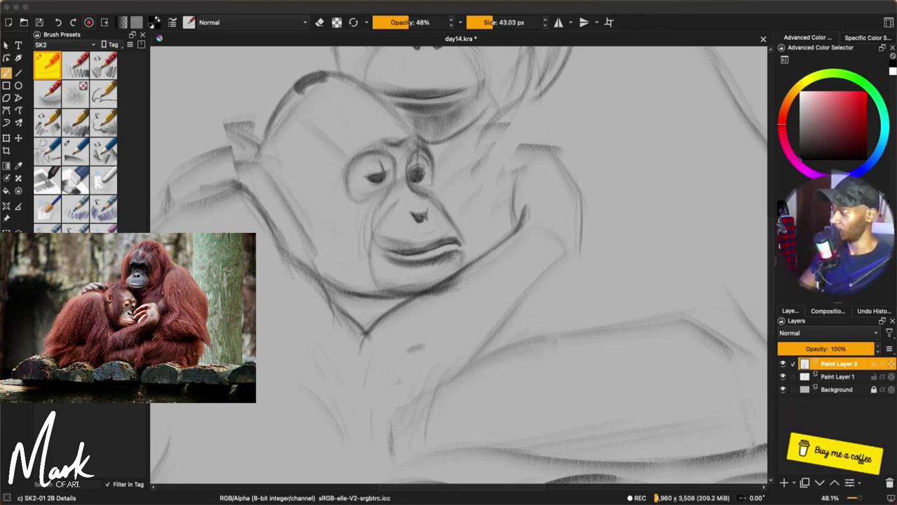
Consult the arms in the enlarged reference photo, return to the drawing, and sketch hair strokes near the elbow below the young orangutan's chest
{"action": "key", "text": "super+Tab"}
{"action": "left_click", "coordinate": [555, 388]}
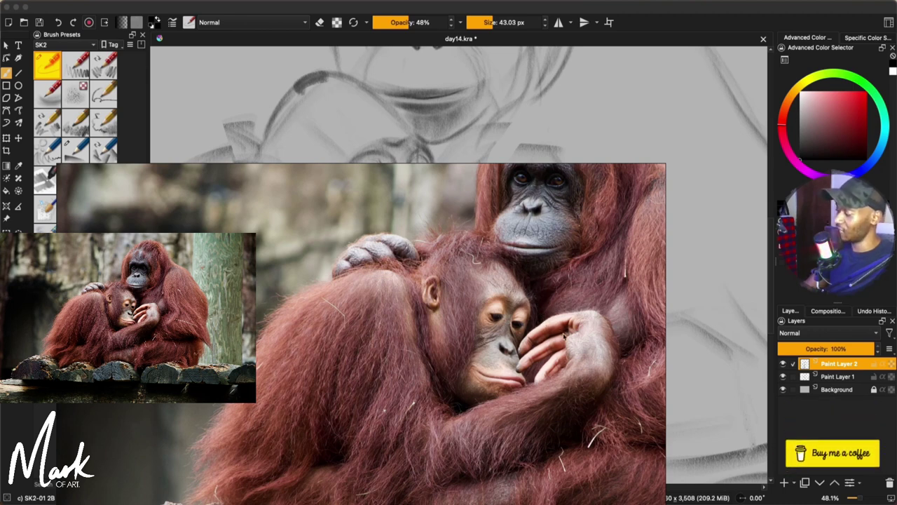
{"action": "left_click_drag", "start_coordinate": [561, 338], "coordinate": [534, 333]}
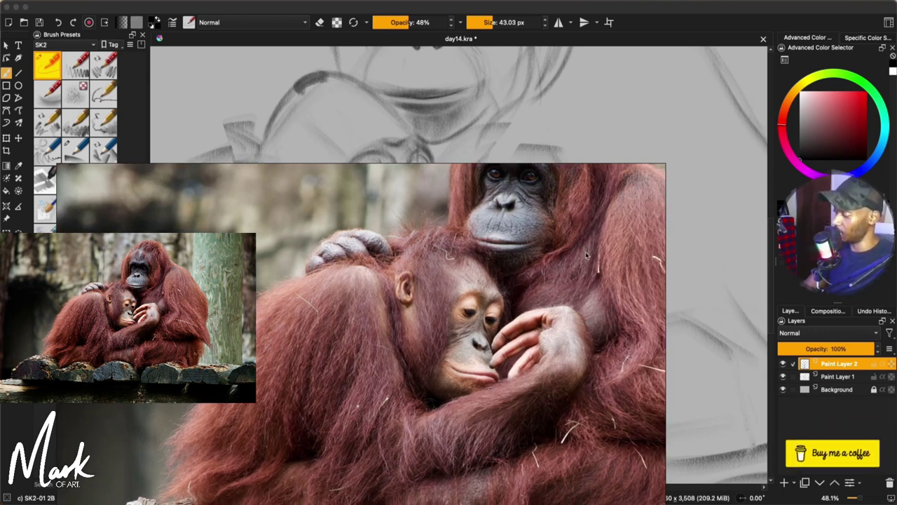
{"action": "scroll", "coordinate": [624, 358], "scroll_direction": "down", "scroll_amount": 1}
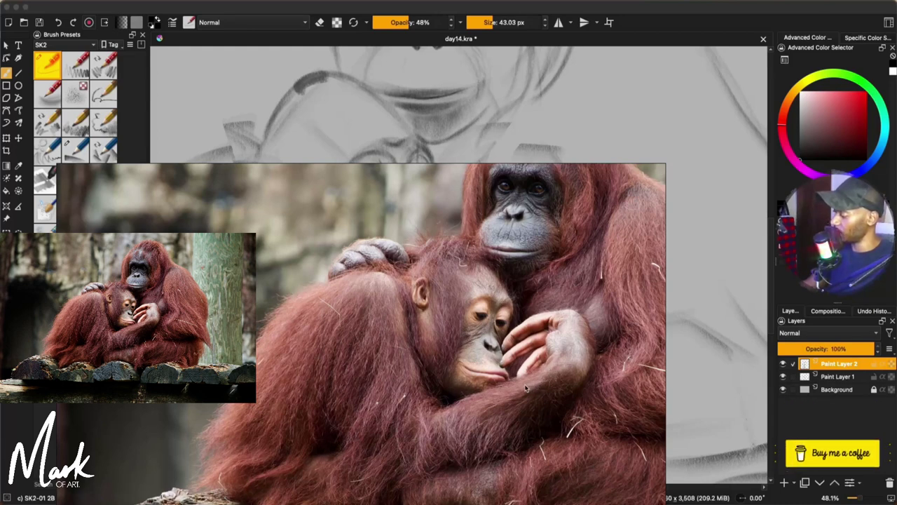
{"action": "key", "text": "super+Tab"}
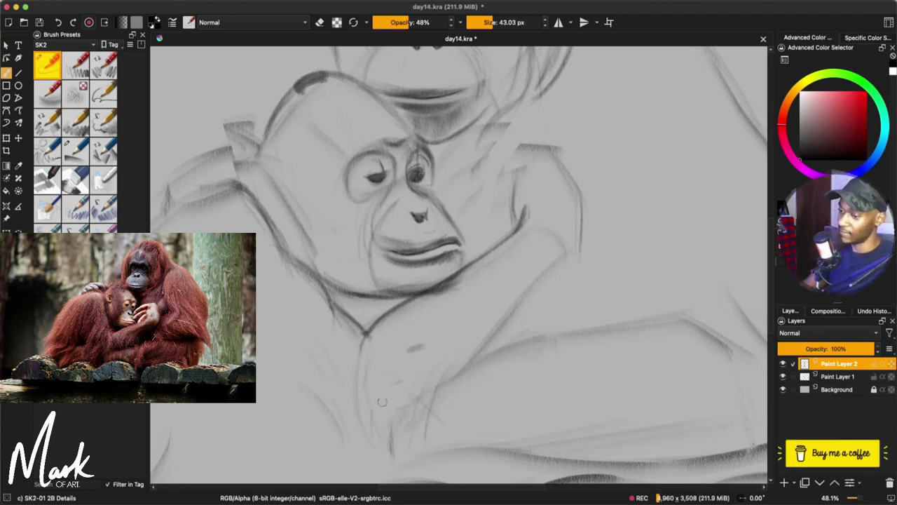
{"action": "left_click_drag", "start_coordinate": [413, 370], "coordinate": [400, 437]}
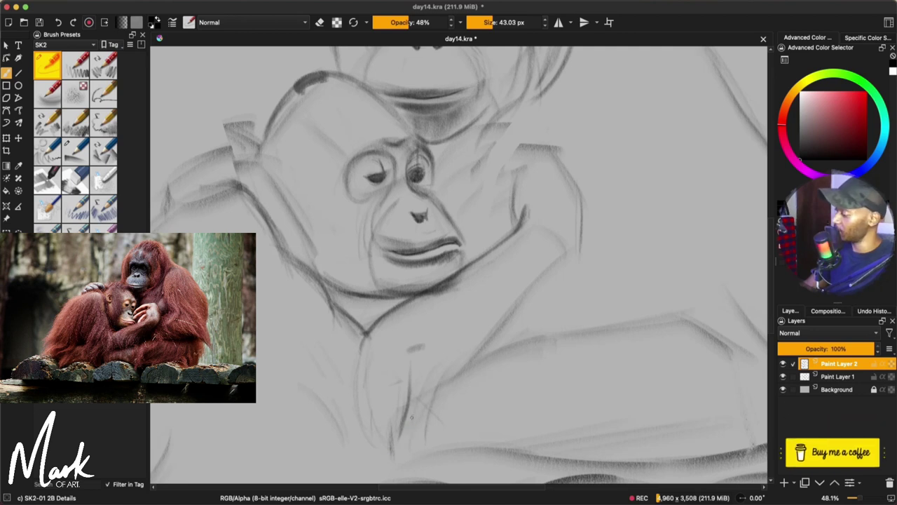
{"action": "left_click_drag", "start_coordinate": [423, 370], "coordinate": [414, 412]}
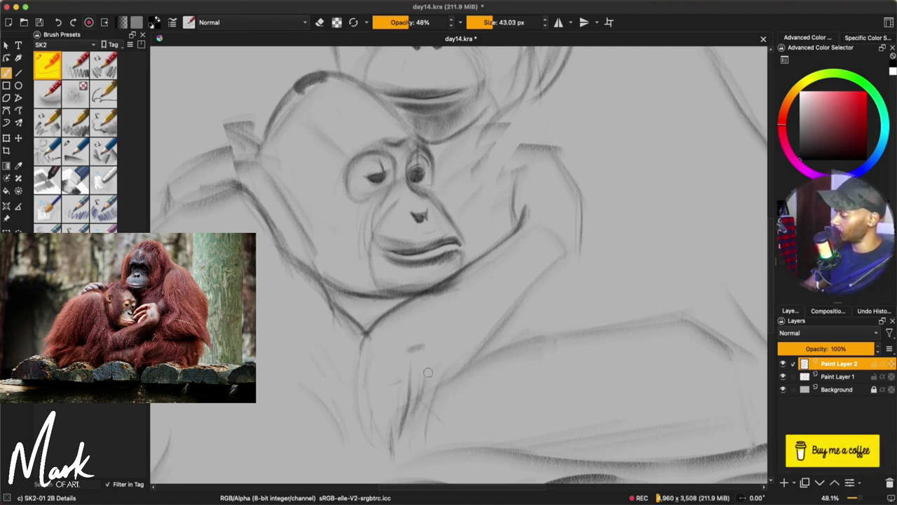
{"action": "left_click_drag", "start_coordinate": [423, 376], "coordinate": [448, 401]}
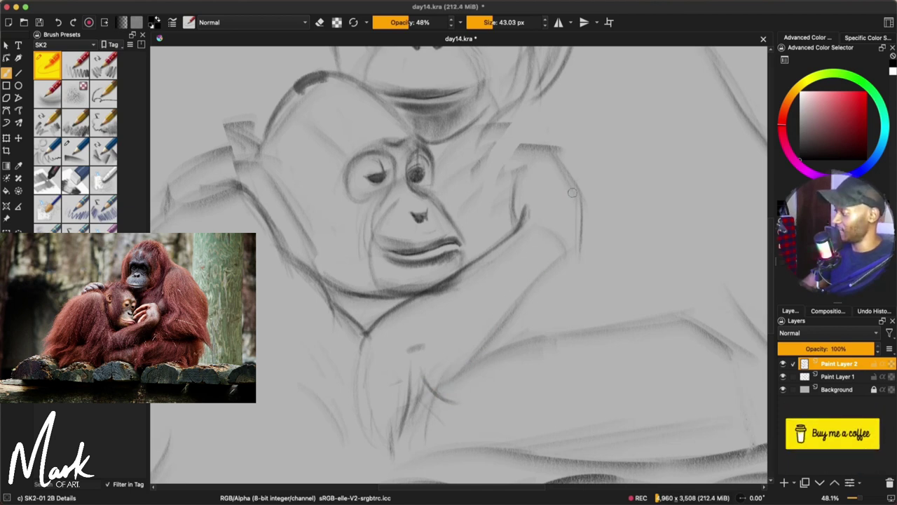
Darken the outer wrist and forearm contour and add hanging hair strokes along the forearm's underside down to the elbow
{"action": "mouse_move", "coordinate": [577, 210]}
{"action": "left_mouse_down"}
{"action": "mouse_move", "coordinate": [569, 262]}
{"action": "mouse_move", "coordinate": [577, 209]}
{"action": "mouse_move", "coordinate": [544, 301]}
{"action": "mouse_move", "coordinate": [574, 251]}
{"action": "mouse_move", "coordinate": [550, 298]}
{"action": "mouse_move", "coordinate": [540, 296]}
{"action": "mouse_move", "coordinate": [572, 262]}
{"action": "mouse_move", "coordinate": [523, 338]}
{"action": "left_mouse_up"}
{"action": "left_click_drag", "start_coordinate": [541, 287], "coordinate": [522, 337]}
{"action": "mouse_move", "coordinate": [523, 306]}
{"action": "left_mouse_down"}
{"action": "mouse_move", "coordinate": [508, 370]}
{"action": "mouse_move", "coordinate": [489, 399]}
{"action": "left_mouse_up"}
{"action": "left_click_drag", "start_coordinate": [485, 350], "coordinate": [464, 411]}
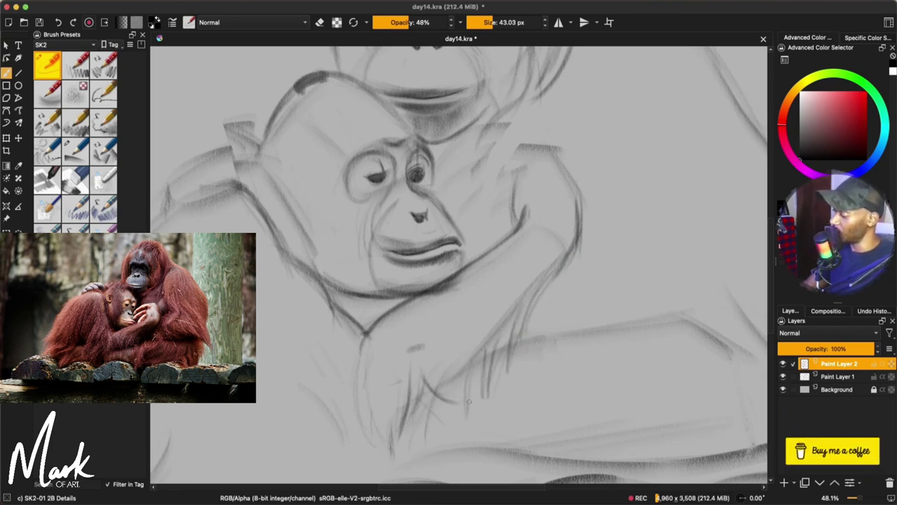
{"action": "left_click_drag", "start_coordinate": [483, 372], "coordinate": [467, 404]}
{"action": "left_click_drag", "start_coordinate": [459, 383], "coordinate": [446, 425]}
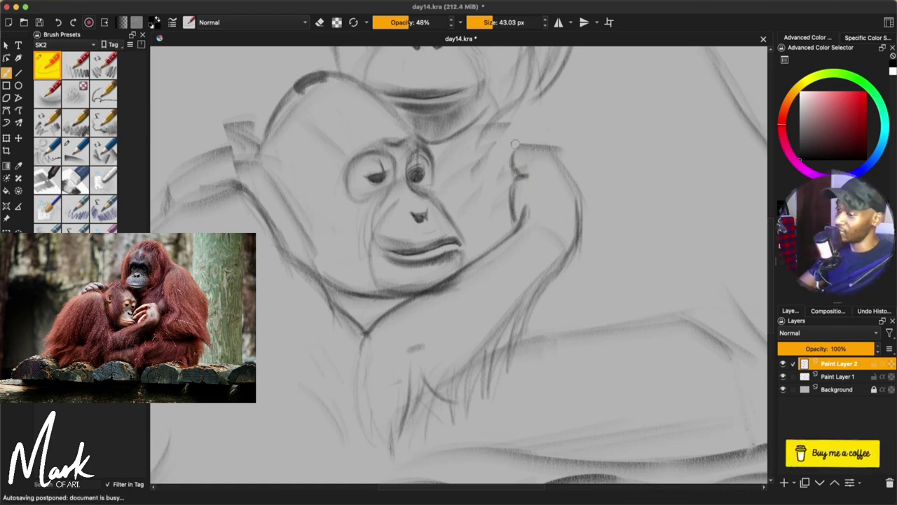
Outline the back of the raised hand and sketch its curved fingers reaching toward the young orangutan's mouth
{"action": "left_click_drag", "start_coordinate": [512, 147], "coordinate": [538, 144]}
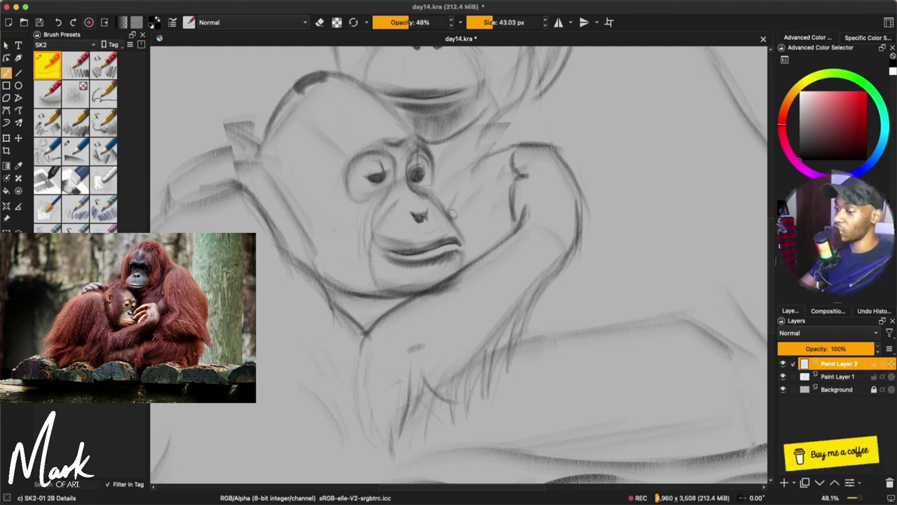
{"action": "mouse_move", "coordinate": [459, 218]}
{"action": "left_mouse_down"}
{"action": "mouse_move", "coordinate": [484, 177]}
{"action": "mouse_move", "coordinate": [517, 165]}
{"action": "left_mouse_up"}
{"action": "mouse_move", "coordinate": [449, 209]}
{"action": "left_mouse_down"}
{"action": "mouse_move", "coordinate": [459, 184]}
{"action": "mouse_move", "coordinate": [494, 154]}
{"action": "left_mouse_up"}
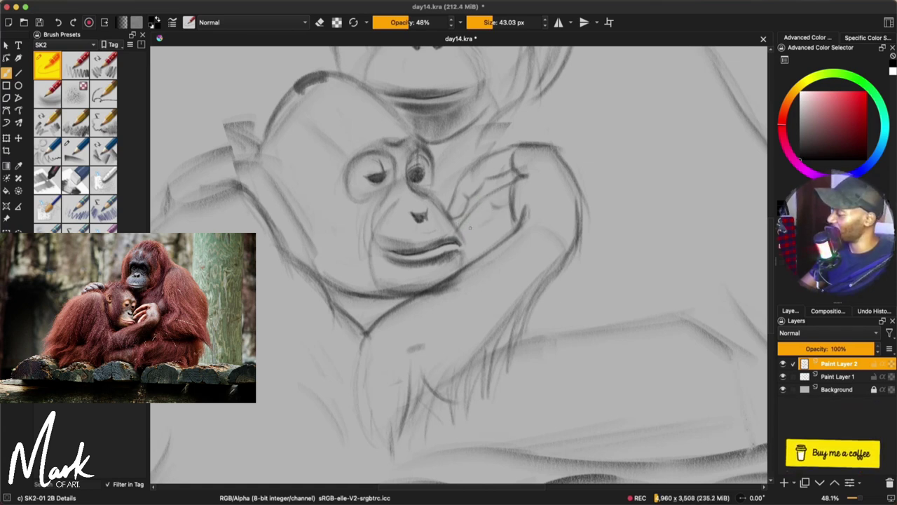
{"action": "mouse_move", "coordinate": [492, 212]}
{"action": "left_mouse_down"}
{"action": "mouse_move", "coordinate": [452, 248]}
{"action": "mouse_move", "coordinate": [479, 196]}
{"action": "mouse_move", "coordinate": [515, 178]}
{"action": "left_mouse_up"}
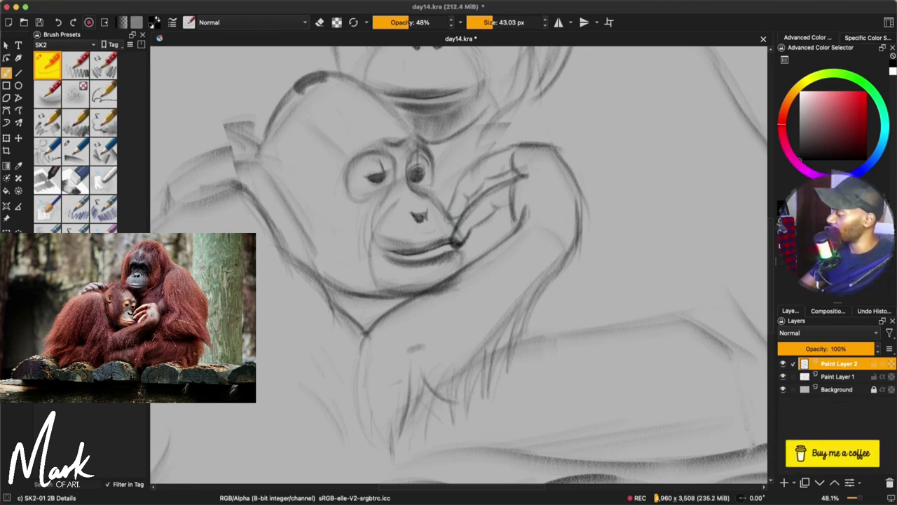
Darken the outlines and creases of the raised hand's curled fingers beside the young orangutan's mouth
{"action": "left_click_drag", "start_coordinate": [460, 184], "coordinate": [450, 206]}
{"action": "mouse_move", "coordinate": [512, 149]}
{"action": "left_mouse_down"}
{"action": "mouse_move", "coordinate": [455, 192]}
{"action": "mouse_move", "coordinate": [456, 219]}
{"action": "left_mouse_up"}
{"action": "left_click_drag", "start_coordinate": [523, 170], "coordinate": [462, 199]}
{"action": "mouse_move", "coordinate": [513, 186]}
{"action": "left_mouse_down"}
{"action": "mouse_move", "coordinate": [510, 215]}
{"action": "mouse_move", "coordinate": [461, 234]}
{"action": "left_mouse_up"}
{"action": "left_click_drag", "start_coordinate": [509, 203], "coordinate": [474, 229]}
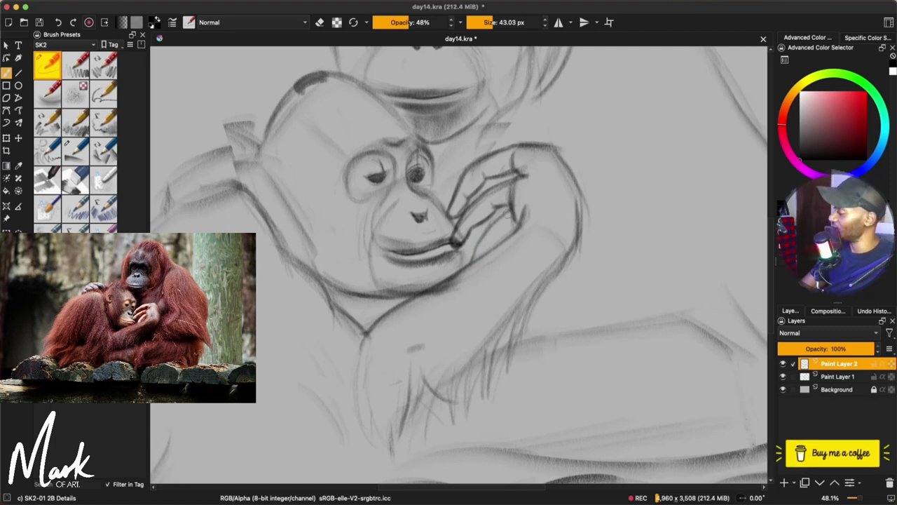
{"action": "left_click_drag", "start_coordinate": [507, 211], "coordinate": [476, 248]}
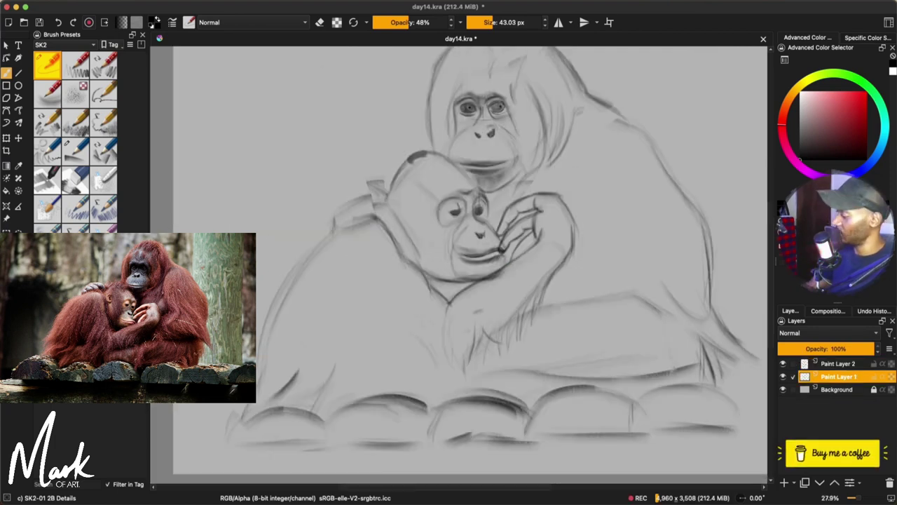
Erase the leftover block-in shapes behind the young orangutan's head and redraw that side with a firm neck contour and an ear
{"action": "key", "text": "e"}
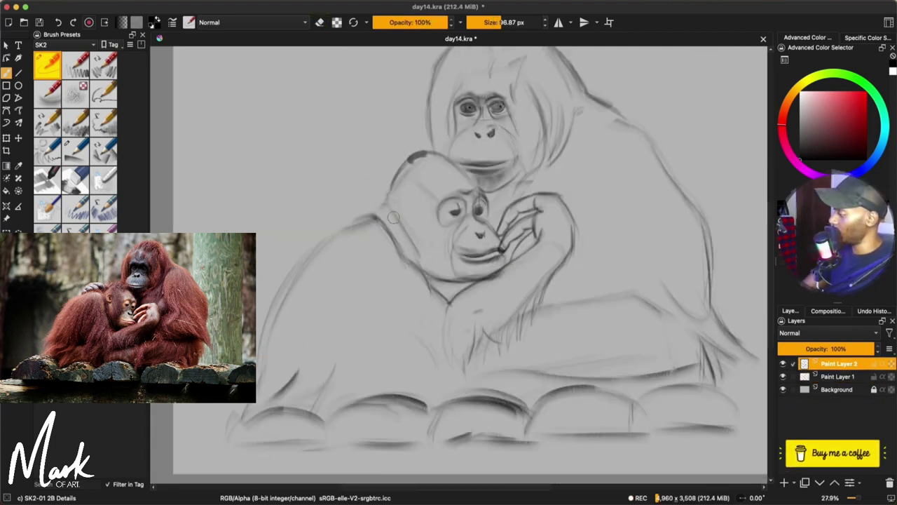
{"action": "left_click_drag", "start_coordinate": [393, 185], "coordinate": [377, 210]}
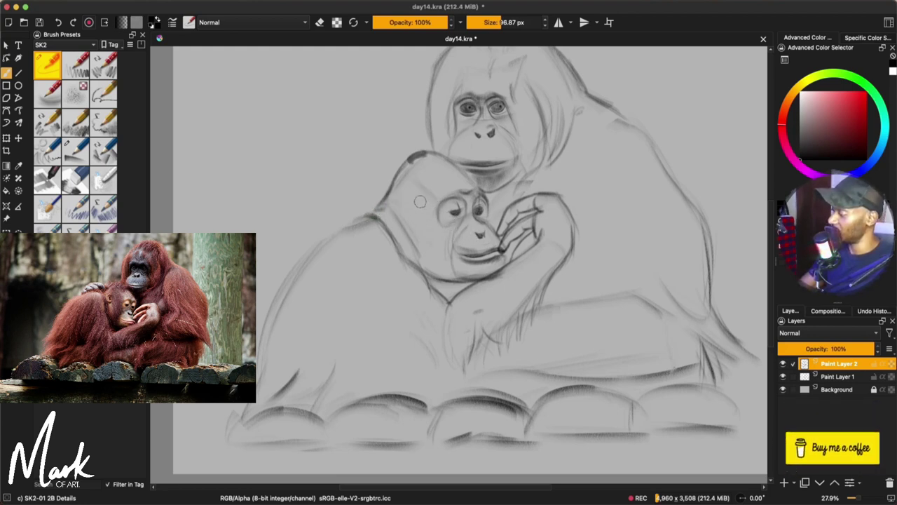
{"action": "mouse_move", "coordinate": [374, 226]}
{"action": "left_mouse_down"}
{"action": "mouse_move", "coordinate": [400, 258]}
{"action": "mouse_move", "coordinate": [435, 276]}
{"action": "left_mouse_up"}
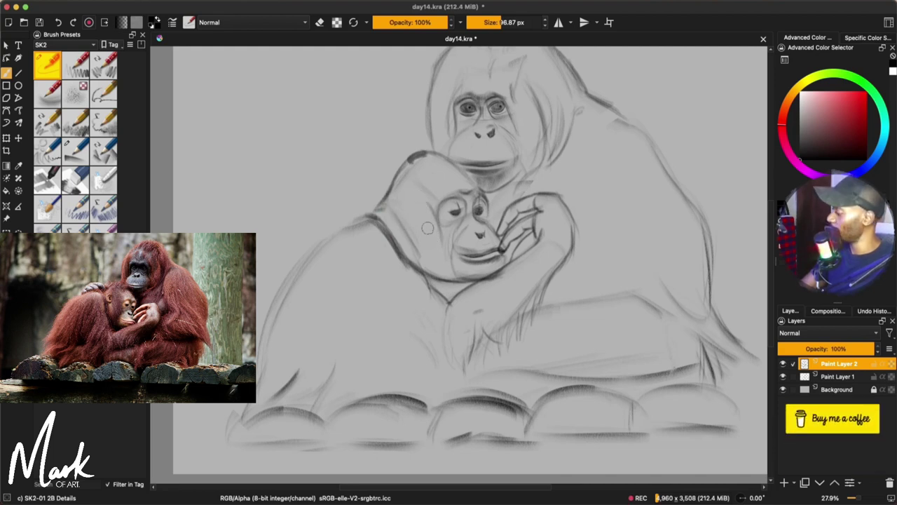
{"action": "left_click_drag", "start_coordinate": [411, 205], "coordinate": [406, 235]}
Lower the brush opacity and darken the young orangutan's back contour from the shoulder down toward the logs
{"action": "left_click_drag", "start_coordinate": [439, 22], "coordinate": [425, 22]}
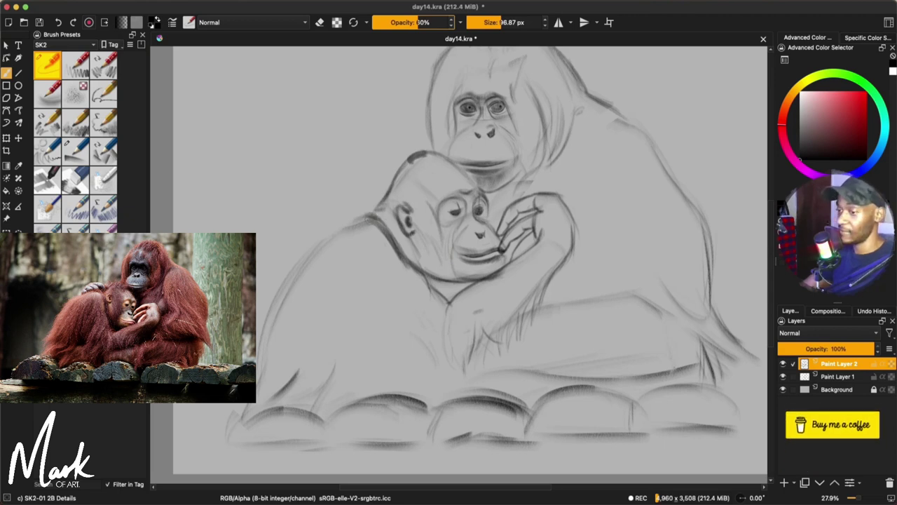
{"action": "left_click_drag", "start_coordinate": [368, 218], "coordinate": [318, 263]}
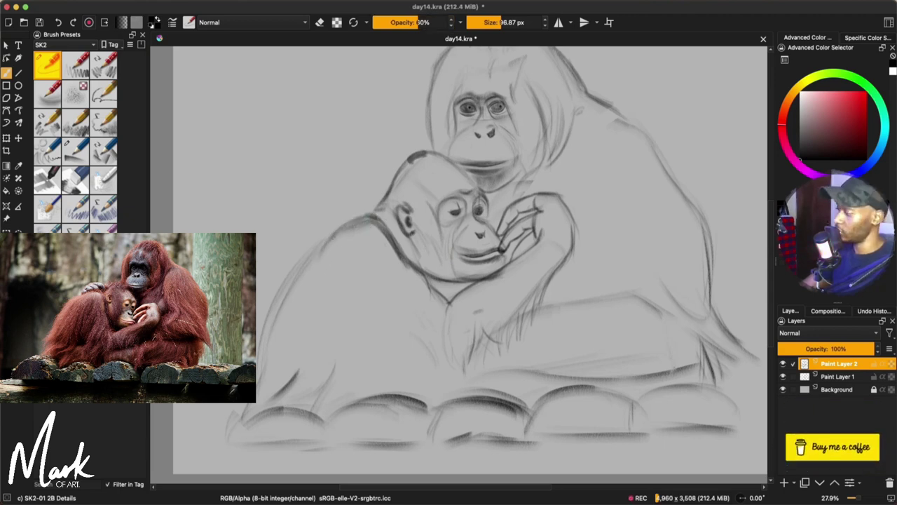
{"action": "left_click_drag", "start_coordinate": [338, 230], "coordinate": [273, 308]}
{"action": "left_click_drag", "start_coordinate": [318, 243], "coordinate": [258, 364]}
Sketch hanging hair strokes down the young orangutan's side, belly and legs, reaching over the log tops
{"action": "left_click_drag", "start_coordinate": [359, 302], "coordinate": [370, 361]}
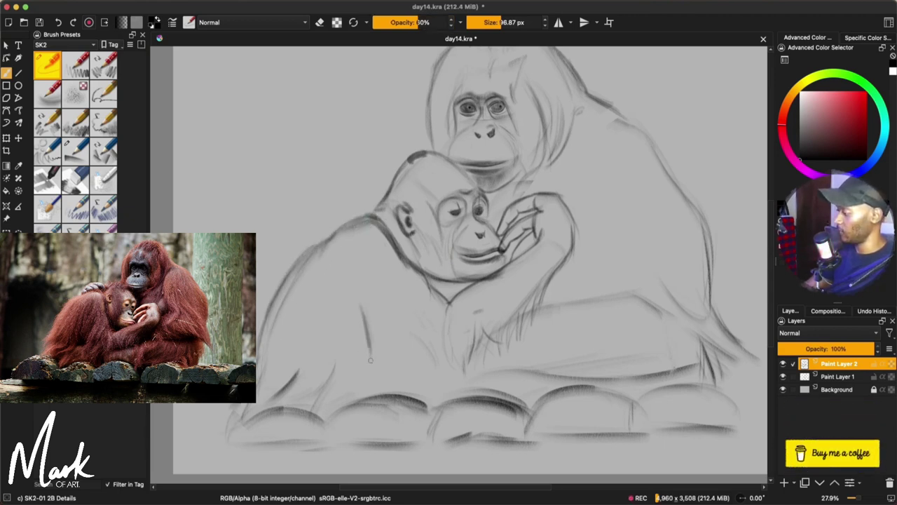
{"action": "left_click_drag", "start_coordinate": [372, 316], "coordinate": [374, 371]}
{"action": "left_click_drag", "start_coordinate": [365, 340], "coordinate": [393, 376]}
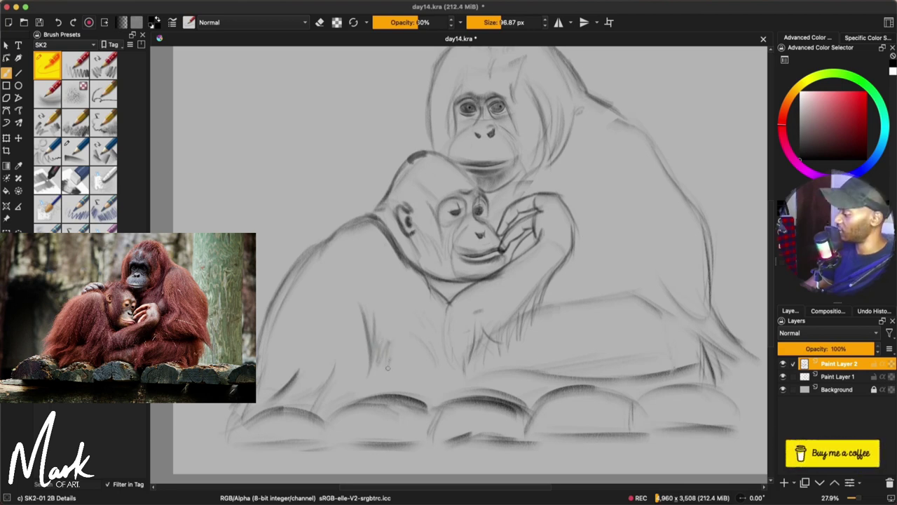
{"action": "left_click_drag", "start_coordinate": [390, 333], "coordinate": [401, 365]}
{"action": "left_click_drag", "start_coordinate": [413, 303], "coordinate": [420, 412]}
{"action": "left_click_drag", "start_coordinate": [424, 345], "coordinate": [439, 408]}
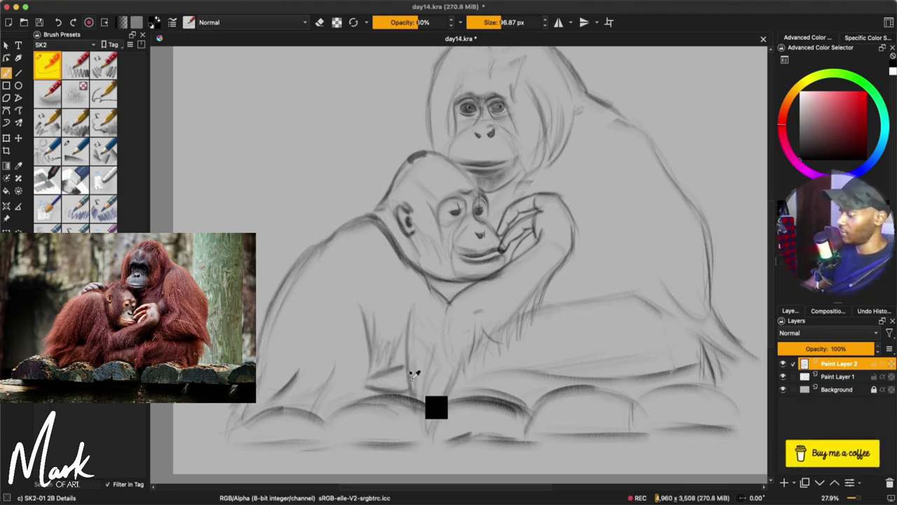
{"action": "left_click_drag", "start_coordinate": [378, 377], "coordinate": [339, 421]}
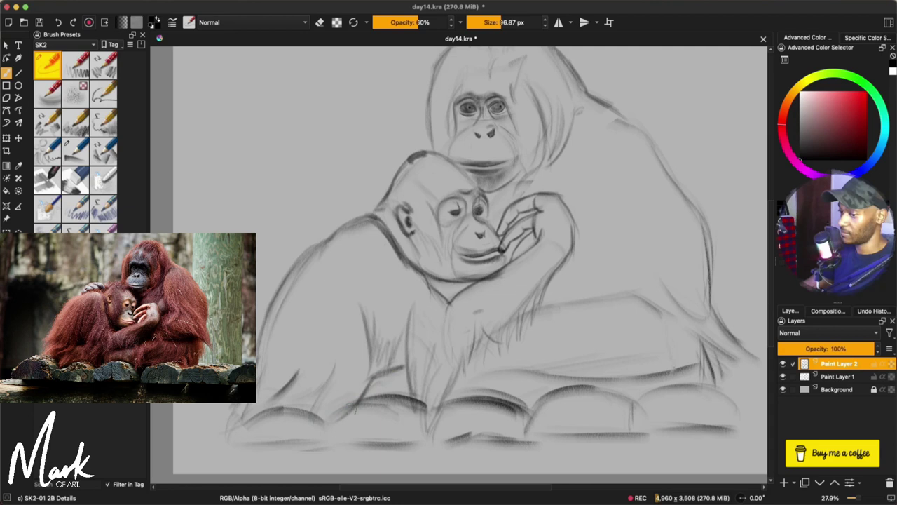
{"action": "mouse_move", "coordinate": [413, 352]}
{"action": "left_mouse_down"}
{"action": "mouse_move", "coordinate": [378, 384]}
{"action": "mouse_move", "coordinate": [429, 369]}
{"action": "left_mouse_up"}
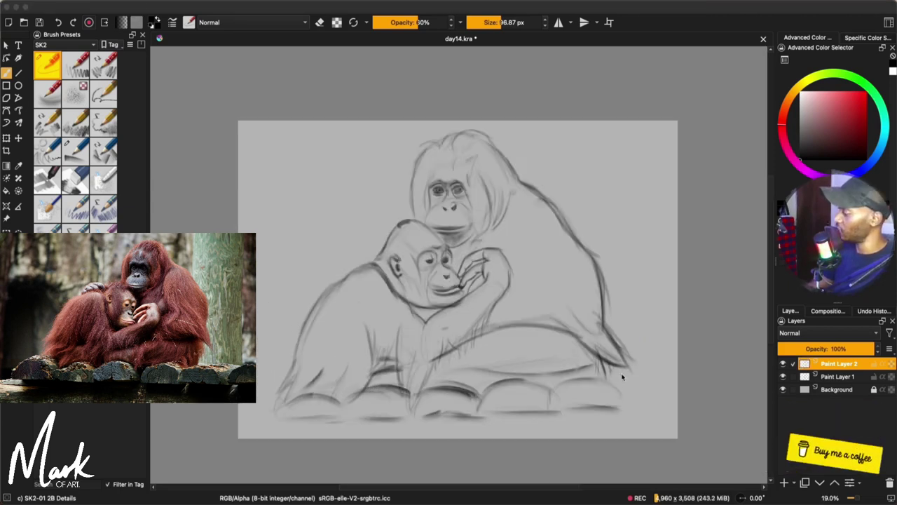
Add hair strokes along the adult orangutan's lower leg and rump, overlapping the logs beneath
{"action": "left_click_drag", "start_coordinate": [601, 362], "coordinate": [607, 397]}
{"action": "left_click_drag", "start_coordinate": [451, 367], "coordinate": [461, 409]}
{"action": "mouse_move", "coordinate": [471, 362]}
{"action": "left_mouse_down"}
{"action": "mouse_move", "coordinate": [472, 384]}
{"action": "mouse_move", "coordinate": [478, 354]}
{"action": "mouse_move", "coordinate": [485, 389]}
{"action": "mouse_move", "coordinate": [513, 359]}
{"action": "mouse_move", "coordinate": [486, 384]}
{"action": "left_mouse_up"}
{"action": "mouse_move", "coordinate": [552, 339]}
{"action": "left_mouse_down"}
{"action": "mouse_move", "coordinate": [526, 383]}
{"action": "mouse_move", "coordinate": [560, 395]}
{"action": "left_mouse_up"}
{"action": "mouse_move", "coordinate": [567, 360]}
{"action": "left_mouse_down"}
{"action": "mouse_move", "coordinate": [551, 401]}
{"action": "mouse_move", "coordinate": [567, 386]}
{"action": "mouse_move", "coordinate": [590, 389]}
{"action": "left_mouse_up"}
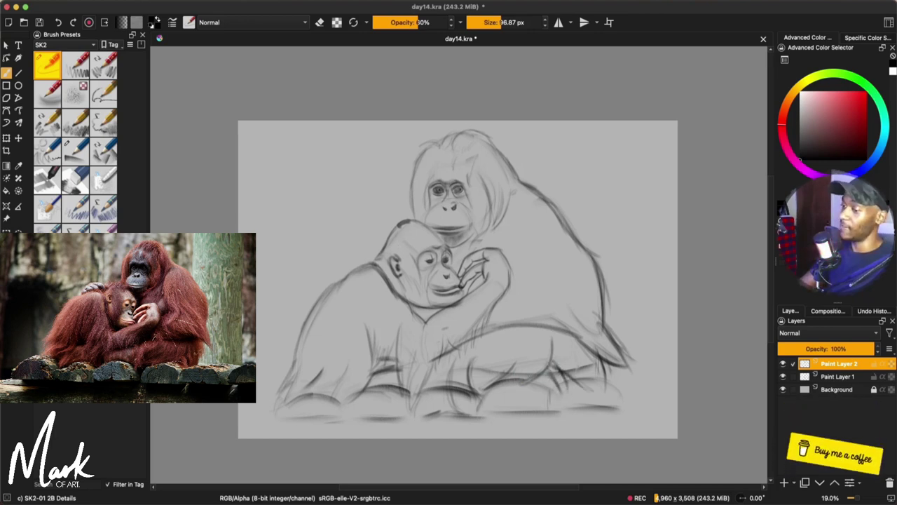
Darken the adult orangutan's head contour over the crown and strengthen the long hair falling beside its face
{"action": "left_click_drag", "start_coordinate": [429, 153], "coordinate": [413, 214]}
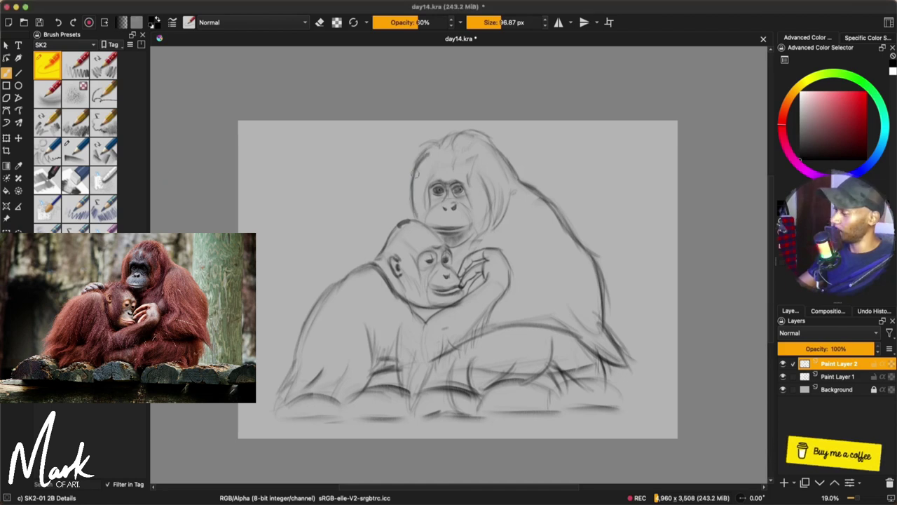
{"action": "mouse_move", "coordinate": [429, 150]}
{"action": "left_mouse_down"}
{"action": "mouse_move", "coordinate": [448, 134]}
{"action": "mouse_move", "coordinate": [489, 130]}
{"action": "mouse_move", "coordinate": [508, 169]}
{"action": "left_mouse_up"}
{"action": "mouse_move", "coordinate": [490, 139]}
{"action": "left_mouse_down"}
{"action": "mouse_move", "coordinate": [520, 177]}
{"action": "mouse_move", "coordinate": [500, 229]}
{"action": "left_mouse_up"}
{"action": "mouse_move", "coordinate": [511, 196]}
{"action": "left_mouse_down"}
{"action": "mouse_move", "coordinate": [488, 244]}
{"action": "mouse_move", "coordinate": [484, 176]}
{"action": "mouse_move", "coordinate": [500, 188]}
{"action": "mouse_move", "coordinate": [504, 212]}
{"action": "left_mouse_up"}
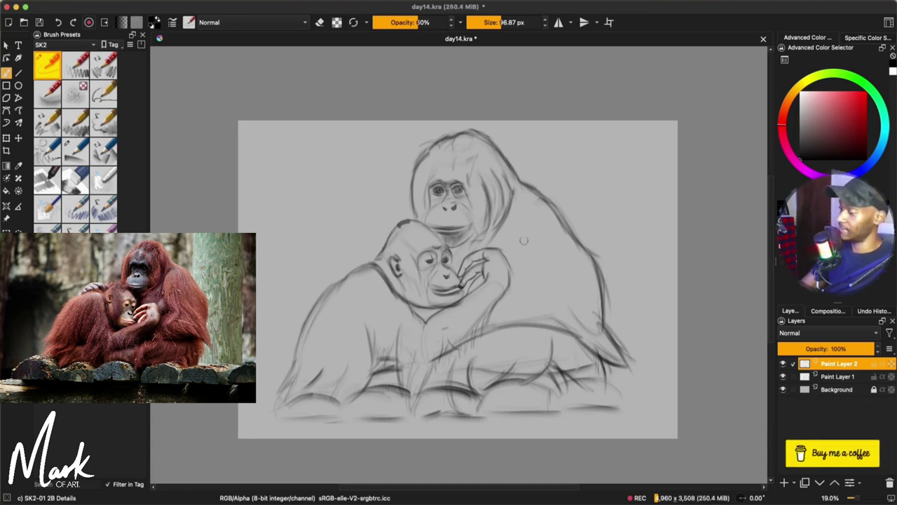
Sketch the adult orangutan's chest hair and the inner contour of its upper arm down to the elbow
{"action": "left_click_drag", "start_coordinate": [518, 207], "coordinate": [509, 261]}
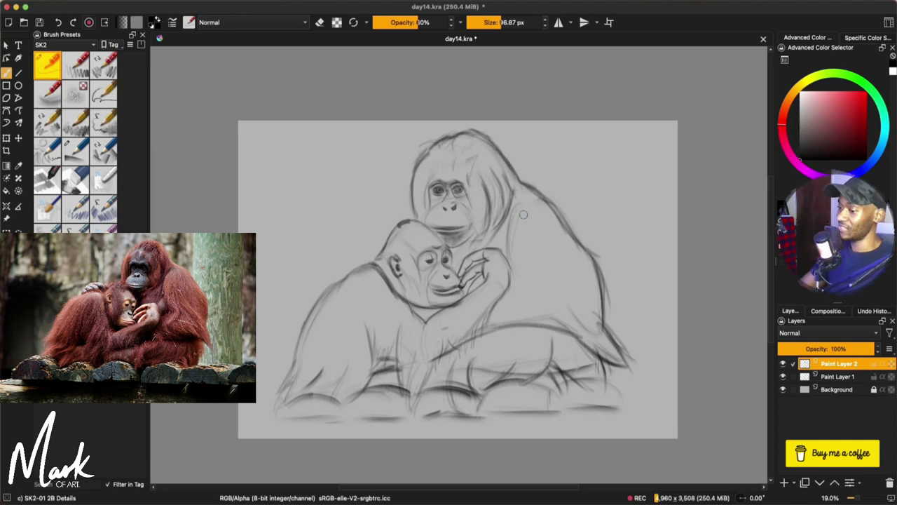
{"action": "mouse_move", "coordinate": [511, 214]}
{"action": "left_mouse_down"}
{"action": "mouse_move", "coordinate": [506, 264]}
{"action": "mouse_move", "coordinate": [544, 312]}
{"action": "left_mouse_up"}
{"action": "left_click_drag", "start_coordinate": [541, 269], "coordinate": [557, 291]}
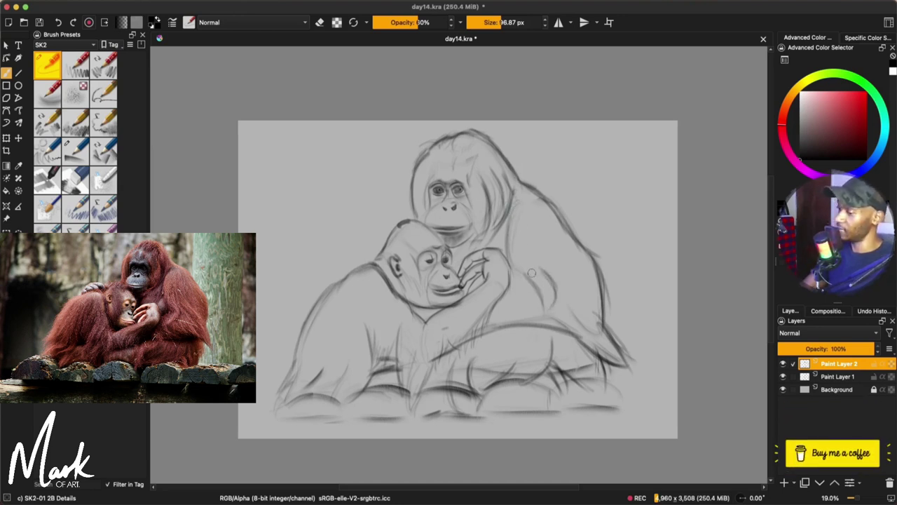
{"action": "left_click_drag", "start_coordinate": [534, 242], "coordinate": [563, 299]}
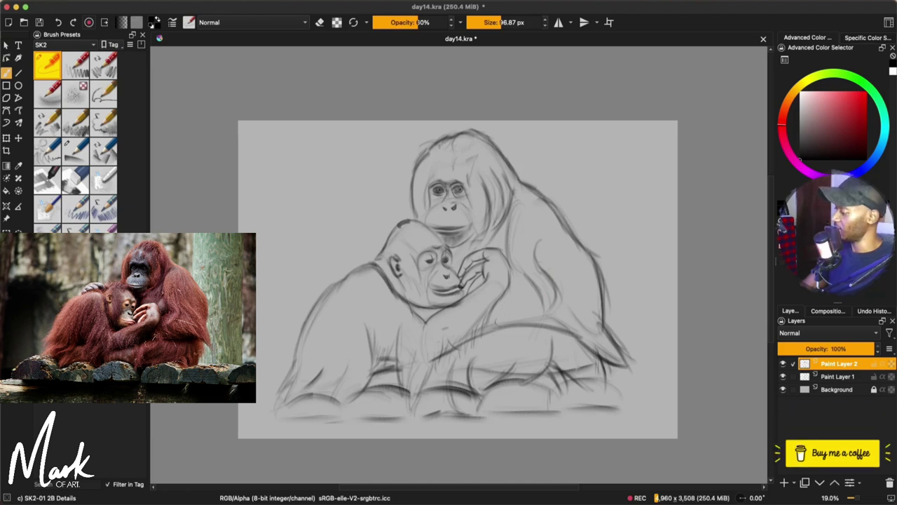
Darken the raised forearm's outer and inner contours and thicken the hair hanging from its underside
{"action": "mouse_move", "coordinate": [469, 327]}
{"action": "left_mouse_down"}
{"action": "mouse_move", "coordinate": [440, 366]}
{"action": "mouse_move", "coordinate": [464, 355]}
{"action": "left_mouse_up"}
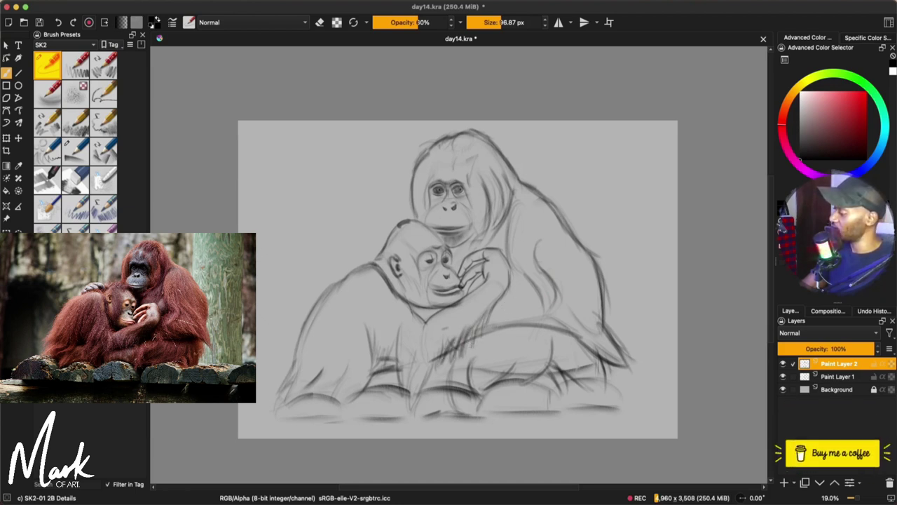
{"action": "left_click_drag", "start_coordinate": [508, 259], "coordinate": [499, 300]}
{"action": "left_click_drag", "start_coordinate": [444, 316], "coordinate": [425, 339]}
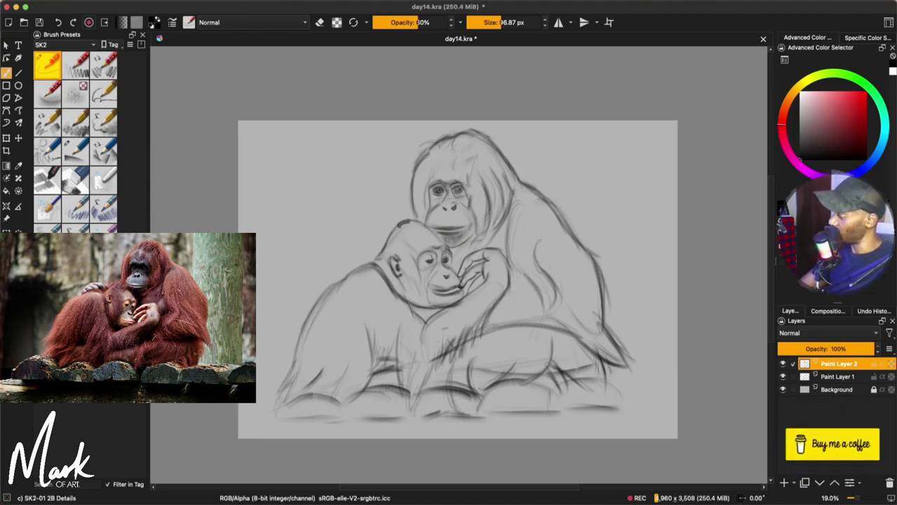
Refine the side of the adult orangutan's face and add hair strokes across its forehead
{"action": "left_click_drag", "start_coordinate": [467, 182], "coordinate": [472, 225]}
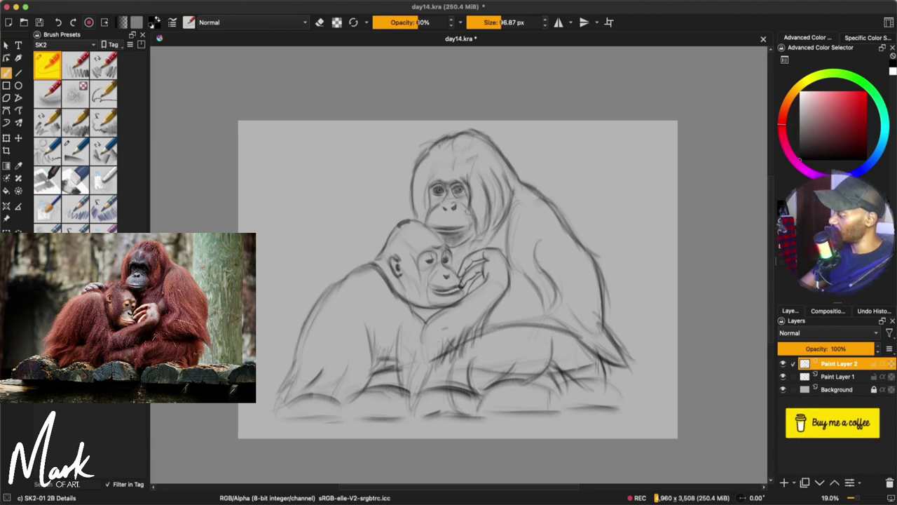
{"action": "mouse_move", "coordinate": [463, 149]}
{"action": "left_mouse_down"}
{"action": "mouse_move", "coordinate": [461, 171]}
{"action": "mouse_move", "coordinate": [462, 161]}
{"action": "left_mouse_up"}
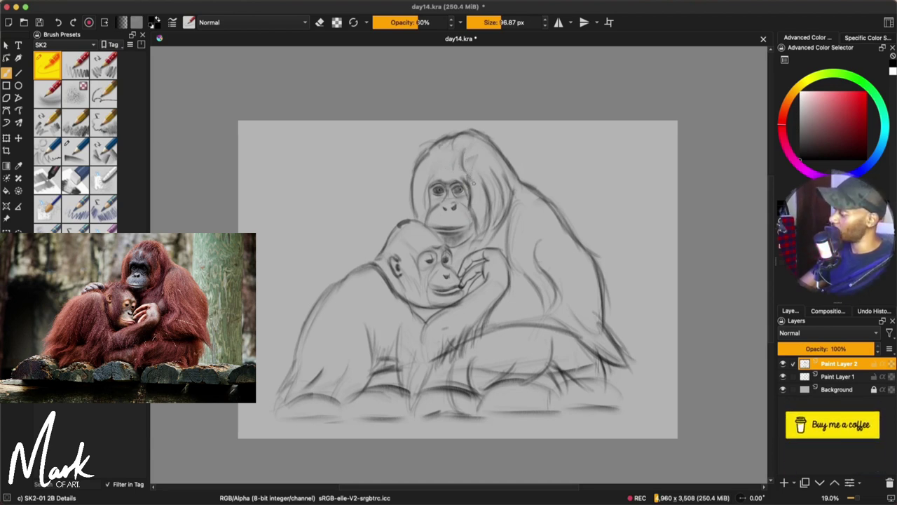
{"action": "mouse_move", "coordinate": [452, 144]}
{"action": "left_mouse_down"}
{"action": "mouse_move", "coordinate": [447, 155]}
{"action": "mouse_move", "coordinate": [467, 155]}
{"action": "left_mouse_up"}
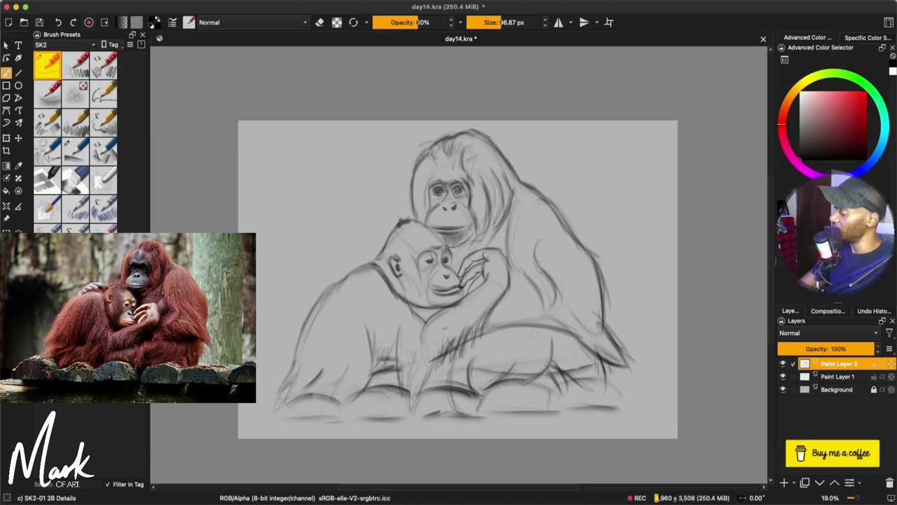
Add hair tufts on the young orangutan's crown and reinforce its back contour down to the log
{"action": "mouse_move", "coordinate": [383, 247]}
{"action": "left_mouse_down"}
{"action": "mouse_move", "coordinate": [386, 224]}
{"action": "mouse_move", "coordinate": [405, 219]}
{"action": "left_mouse_up"}
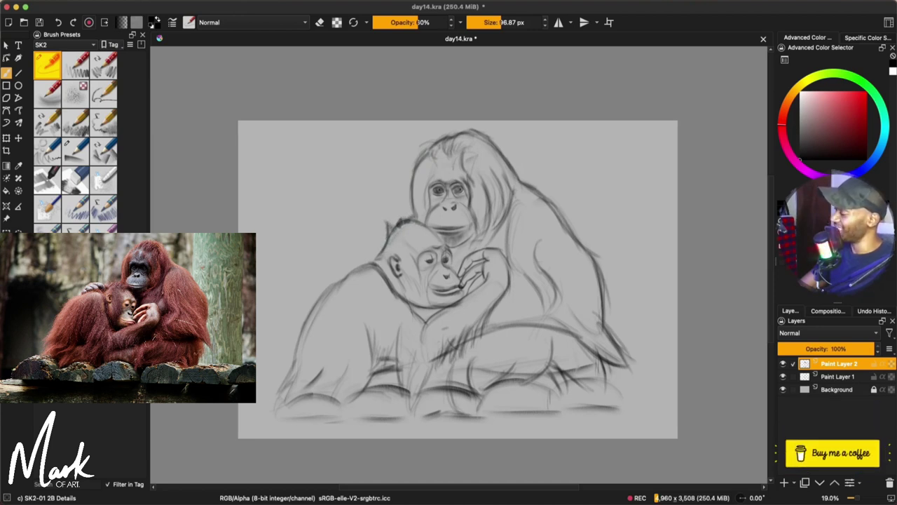
{"action": "mouse_move", "coordinate": [373, 265]}
{"action": "left_mouse_down"}
{"action": "mouse_move", "coordinate": [286, 379]}
{"action": "mouse_move", "coordinate": [278, 405]}
{"action": "left_mouse_up"}
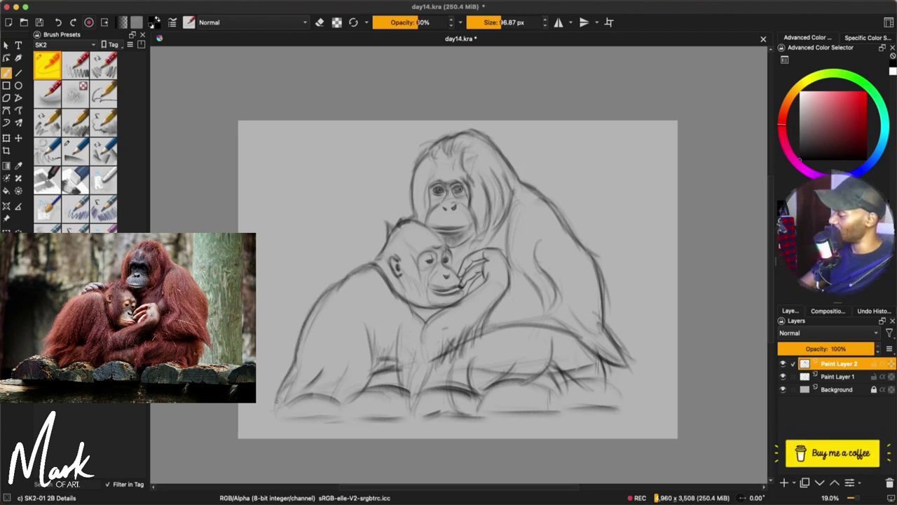
{"action": "mouse_move", "coordinate": [295, 375]}
{"action": "left_mouse_down"}
{"action": "mouse_move", "coordinate": [279, 397]}
{"action": "mouse_move", "coordinate": [286, 411]}
{"action": "left_mouse_up"}
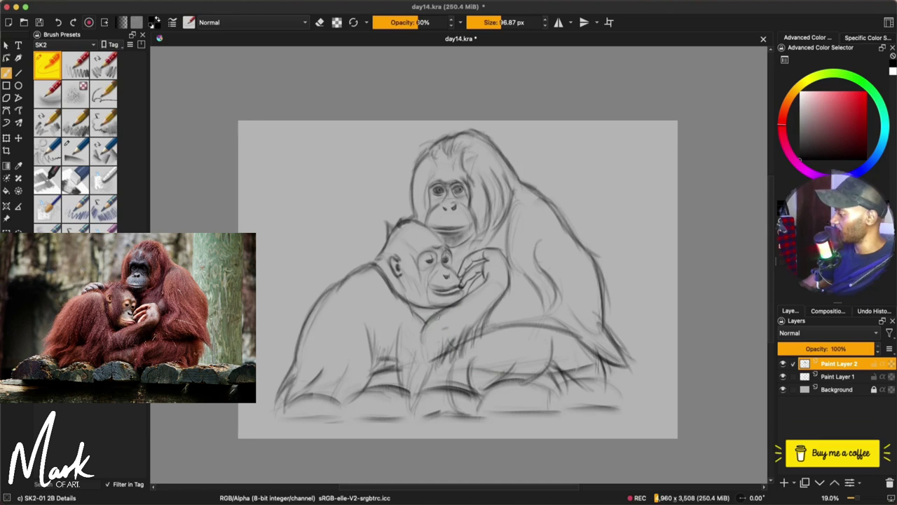
Shade the dark gaps below the young orangutan's jaw, under its belly and between the two faces, enlarging the brush for the last one
{"action": "left_click_drag", "start_coordinate": [460, 303], "coordinate": [481, 284]}
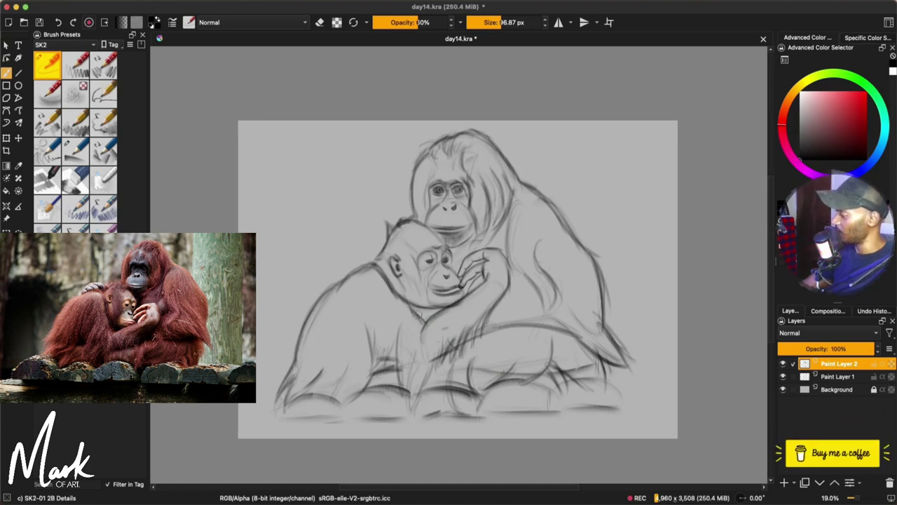
{"action": "left_click_drag", "start_coordinate": [419, 312], "coordinate": [441, 319]}
{"action": "left_click_drag", "start_coordinate": [377, 367], "coordinate": [395, 364]}
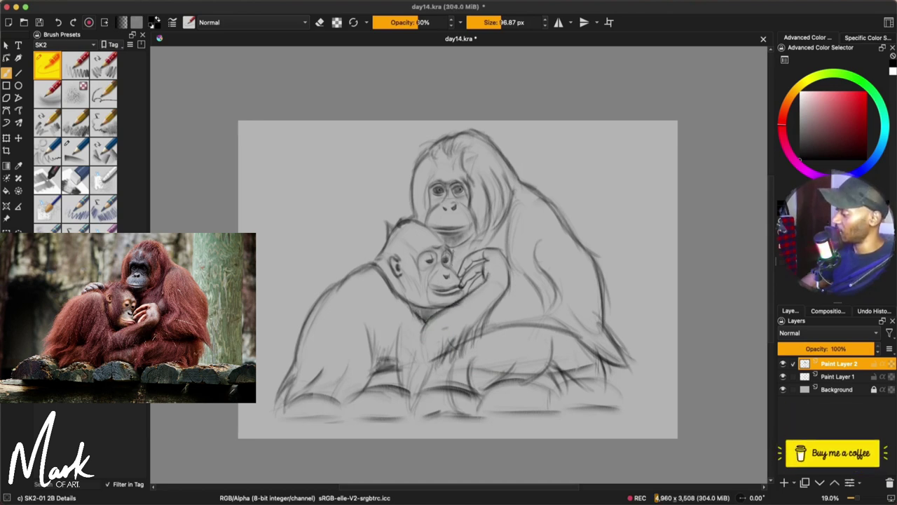
{"action": "left_click_drag", "start_coordinate": [454, 259], "coordinate": [459, 259], "text": "shift"}
{"action": "left_click_drag", "start_coordinate": [456, 250], "coordinate": [454, 263]}
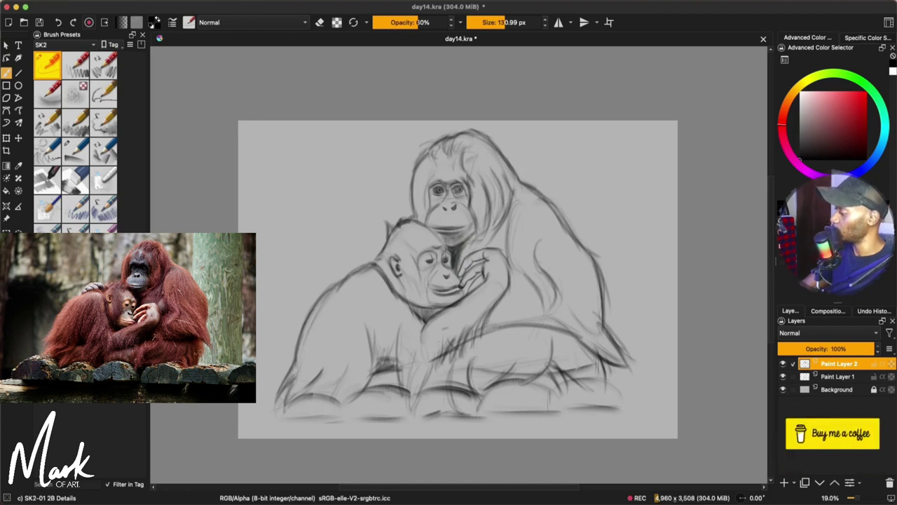
Add a new paint layer for shading and set up the SK2-01 2B Details brush at 42% opacity with a larger size
{"action": "key", "text": "Insert"}
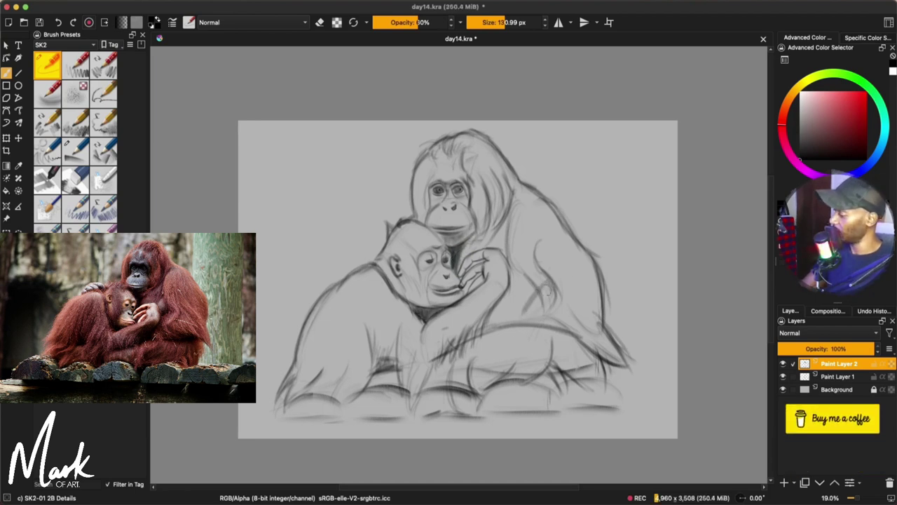
{"action": "scroll", "coordinate": [525, 314], "scroll_direction": "up", "scroll_amount": 3}
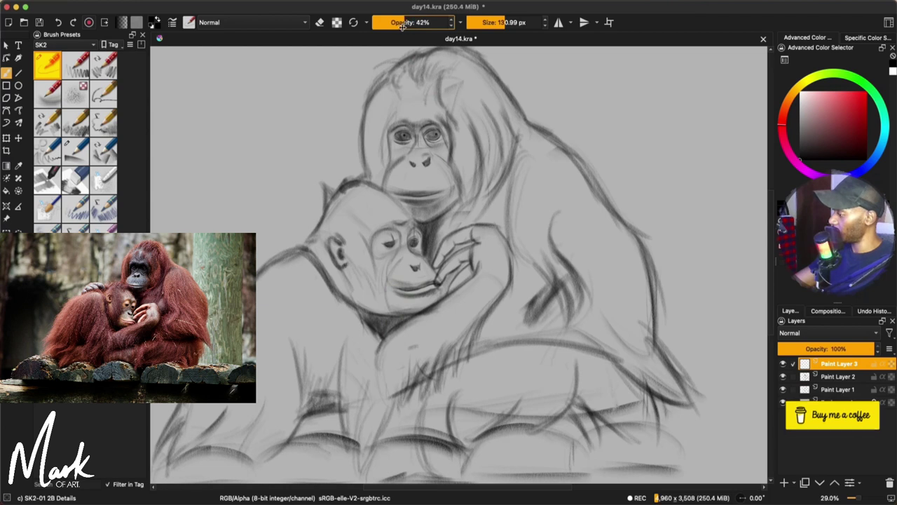
{"action": "left_click", "coordinate": [76, 123]}
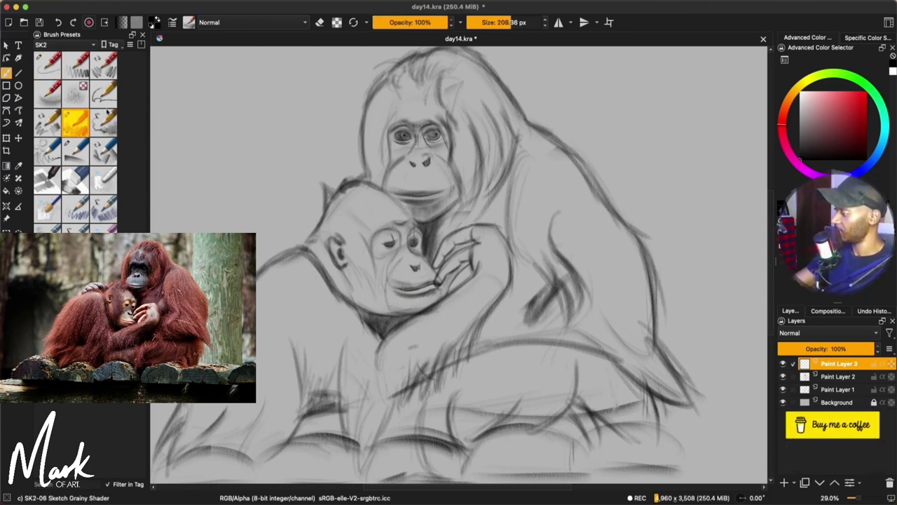
{"action": "left_click", "coordinate": [49, 65]}
{"action": "left_click_drag", "start_coordinate": [375, 311], "coordinate": [378, 310]}
Shade the adult orangutan's eye area and muzzle, and the young orangutan's face around the eyes and cheek, with broad soft strokes
{"action": "left_click_drag", "start_coordinate": [401, 130], "coordinate": [437, 140]}
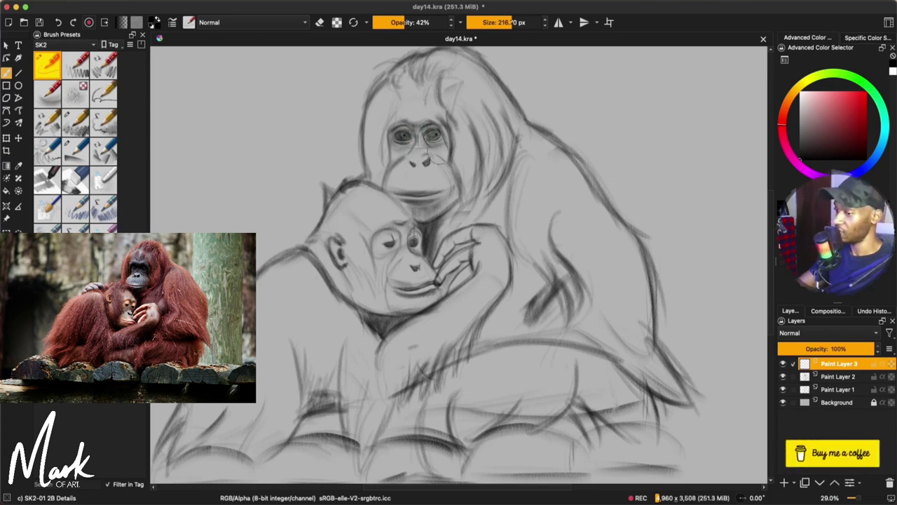
{"action": "mouse_move", "coordinate": [395, 170]}
{"action": "left_mouse_down"}
{"action": "mouse_move", "coordinate": [391, 185]}
{"action": "mouse_move", "coordinate": [397, 177]}
{"action": "mouse_move", "coordinate": [429, 188]}
{"action": "left_mouse_up"}
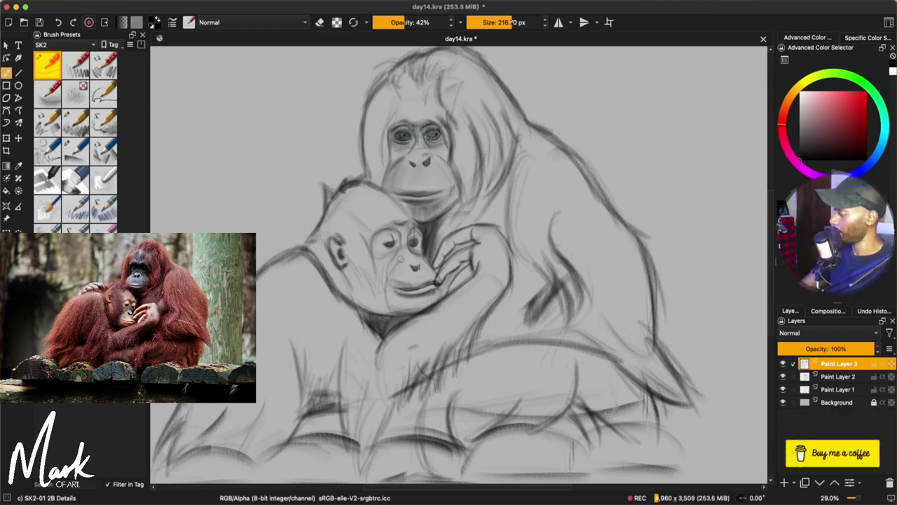
{"action": "left_click_drag", "start_coordinate": [384, 231], "coordinate": [410, 231]}
{"action": "mouse_move", "coordinate": [354, 237]}
{"action": "left_mouse_down"}
{"action": "mouse_move", "coordinate": [353, 227]}
{"action": "mouse_move", "coordinate": [366, 285]}
{"action": "mouse_move", "coordinate": [371, 265]}
{"action": "left_mouse_up"}
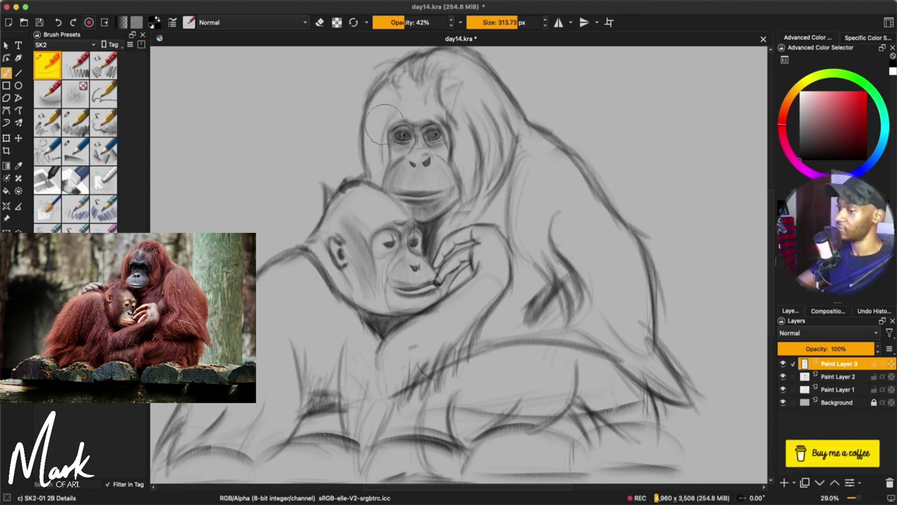
Shade the hair beside the adult orangutan's face and the young orangutan's back with broad soft strokes
{"action": "left_click_drag", "start_coordinate": [395, 98], "coordinate": [384, 159]}
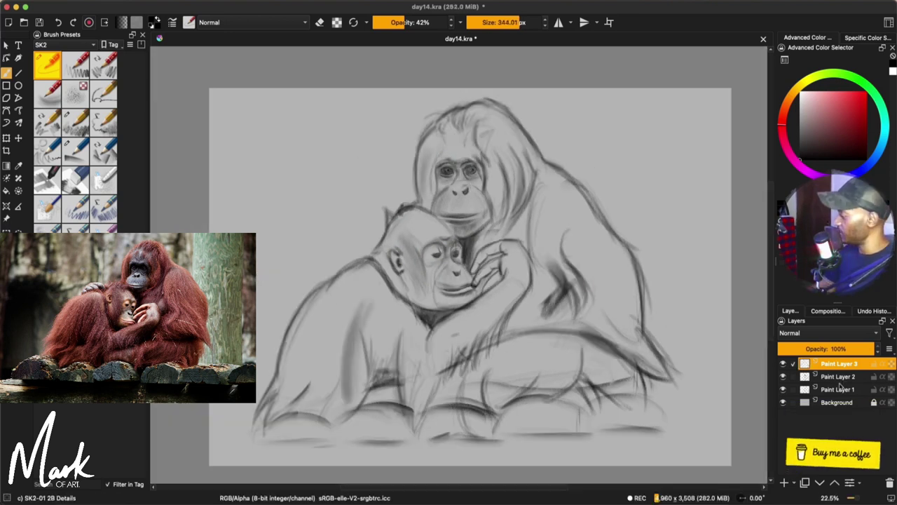
Group the three sketch paint layers and scale the group down into the canvas's upper-left quarter
{"action": "left_click", "coordinate": [845, 394], "text": "super"}
{"action": "left_click", "coordinate": [848, 381], "text": "super"}
{"action": "key", "text": "super+g"}
{"action": "left_click", "coordinate": [794, 365]}
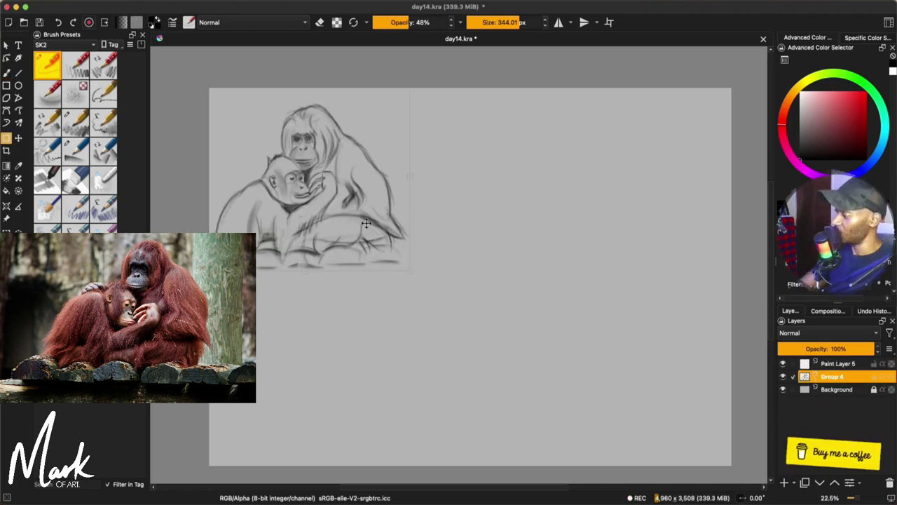
{"action": "left_click_drag", "start_coordinate": [367, 223], "coordinate": [372, 223]}
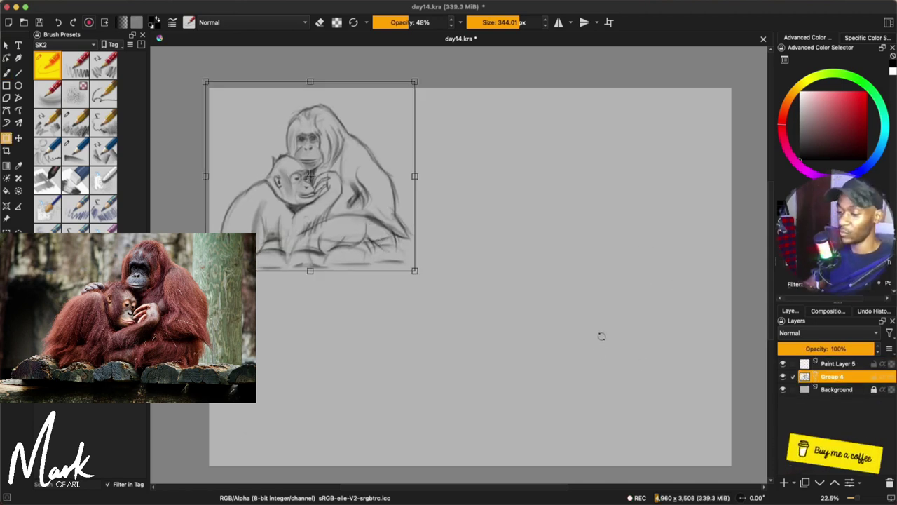
{"action": "key", "text": "Return"}
{"action": "key", "text": "b"}
Make Paint Layer 5 active, bring up the reference photo of the young orangutan sitting in grass, and hide Group 4
{"action": "left_click", "coordinate": [826, 365]}
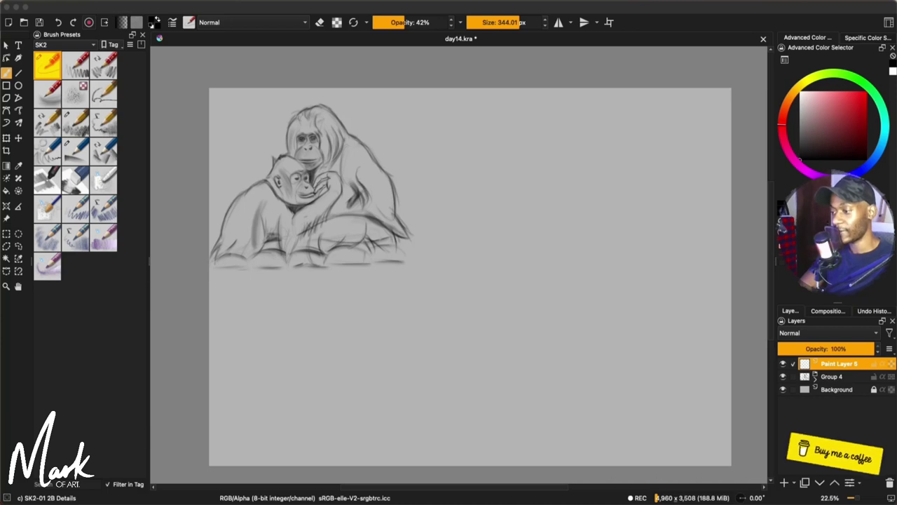
{"action": "left_click_drag", "start_coordinate": [0, 232], "coordinate": [337, 259]}
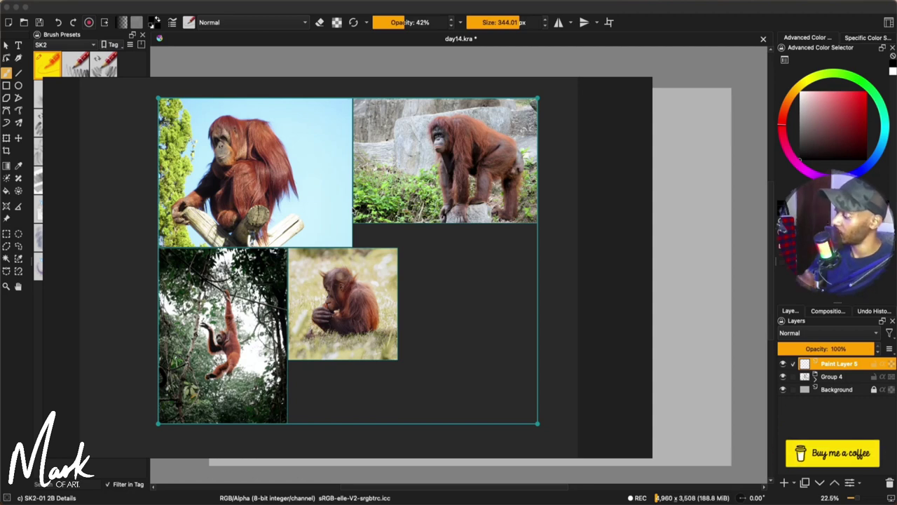
{"action": "key", "text": "super+Tab"}
{"action": "key", "text": "super+Tab"}
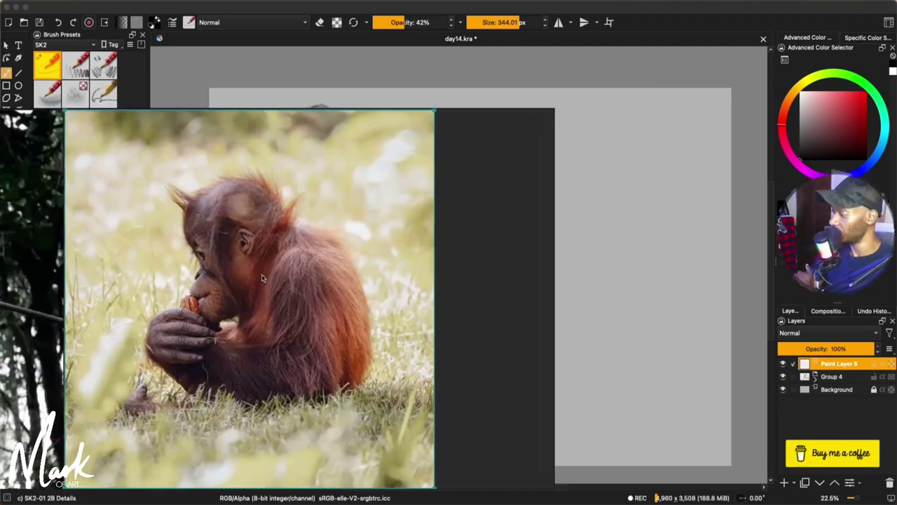
{"action": "key", "text": "super+Tab"}
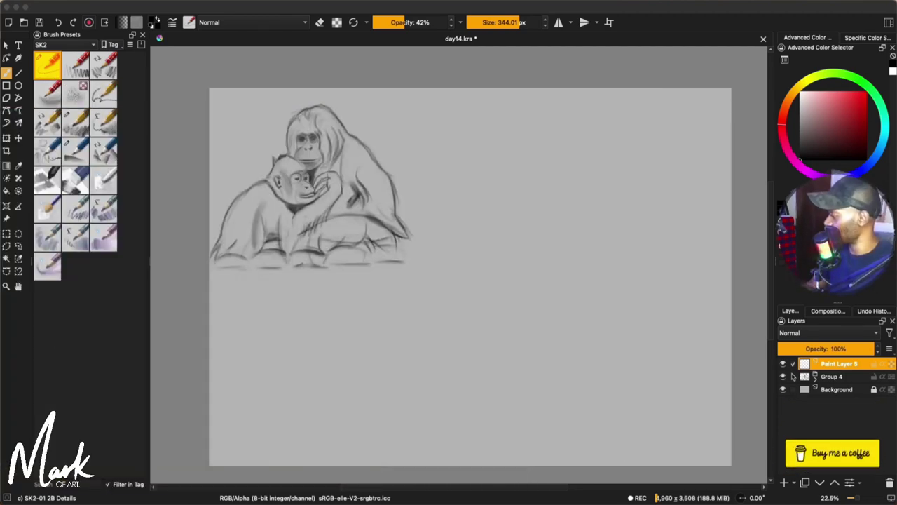
{"action": "left_click", "coordinate": [784, 377]}
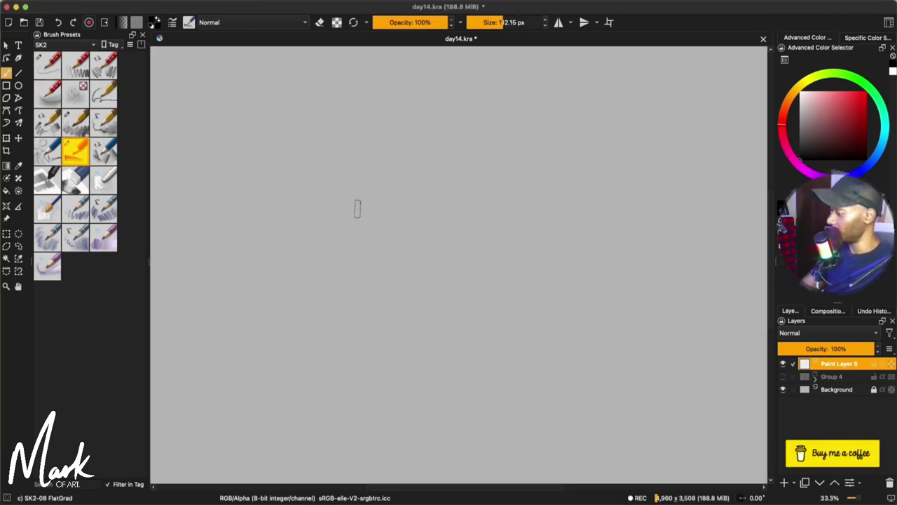
{"action": "key", "text": "super+Tab"}
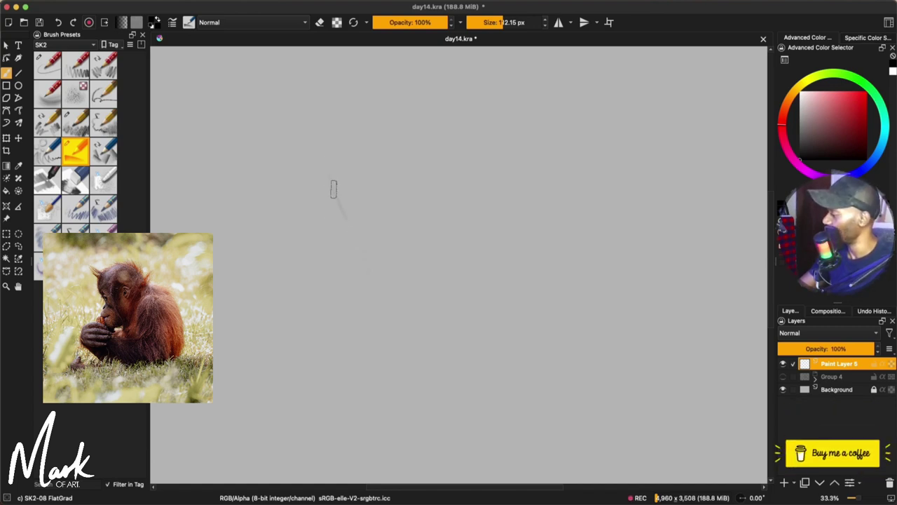
Sketch the sitting orangutan's face profile, muzzle and front shoulder line with the SK2-08 FlatGrad pencil
{"action": "left_click_drag", "start_coordinate": [330, 177], "coordinate": [353, 228]}
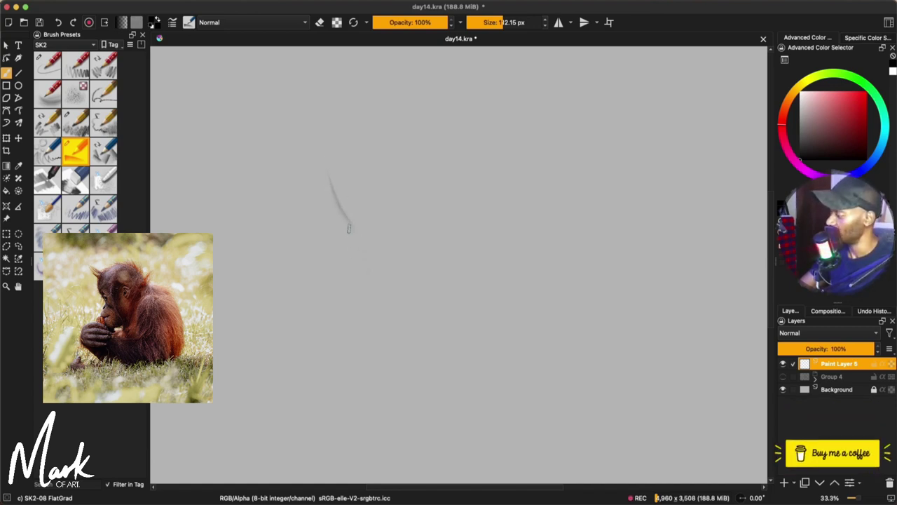
{"action": "mouse_move", "coordinate": [351, 224]}
{"action": "left_mouse_down"}
{"action": "mouse_move", "coordinate": [340, 255]}
{"action": "mouse_move", "coordinate": [355, 275]}
{"action": "mouse_move", "coordinate": [366, 261]}
{"action": "left_mouse_up"}
{"action": "left_click_drag", "start_coordinate": [343, 269], "coordinate": [400, 275]}
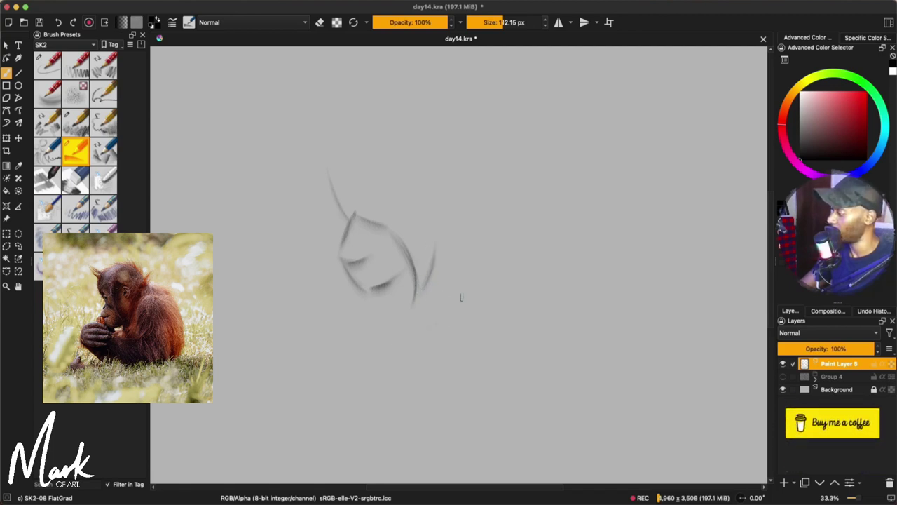
{"action": "mouse_move", "coordinate": [436, 320]}
{"action": "left_mouse_down"}
{"action": "mouse_move", "coordinate": [459, 204]}
{"action": "mouse_move", "coordinate": [507, 194]}
{"action": "mouse_move", "coordinate": [514, 200]}
{"action": "left_mouse_up"}
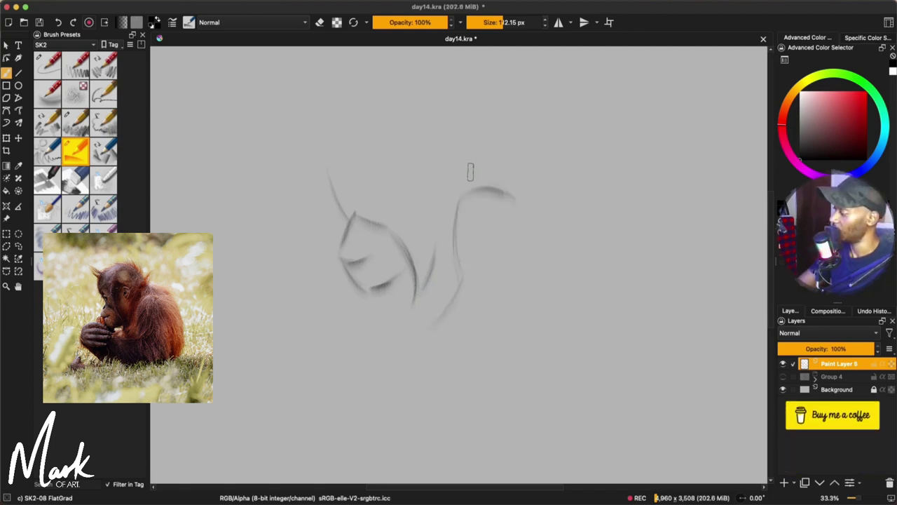
Sketch the orangutan's back contour, crown, forehead and eye socket, and add the hair tufts rising above its brow
{"action": "mouse_move", "coordinate": [448, 151]}
{"action": "left_mouse_down"}
{"action": "mouse_move", "coordinate": [487, 181]}
{"action": "mouse_move", "coordinate": [534, 171]}
{"action": "mouse_move", "coordinate": [564, 195]}
{"action": "mouse_move", "coordinate": [599, 354]}
{"action": "left_mouse_up"}
{"action": "left_click_drag", "start_coordinate": [314, 175], "coordinate": [449, 104]}
{"action": "mouse_move", "coordinate": [338, 187]}
{"action": "left_mouse_down"}
{"action": "mouse_move", "coordinate": [347, 205]}
{"action": "mouse_move", "coordinate": [335, 199]}
{"action": "left_mouse_up"}
{"action": "mouse_move", "coordinate": [334, 198]}
{"action": "left_mouse_down"}
{"action": "mouse_move", "coordinate": [303, 103]}
{"action": "mouse_move", "coordinate": [320, 119]}
{"action": "left_mouse_up"}
{"action": "left_click_drag", "start_coordinate": [313, 94], "coordinate": [319, 118]}
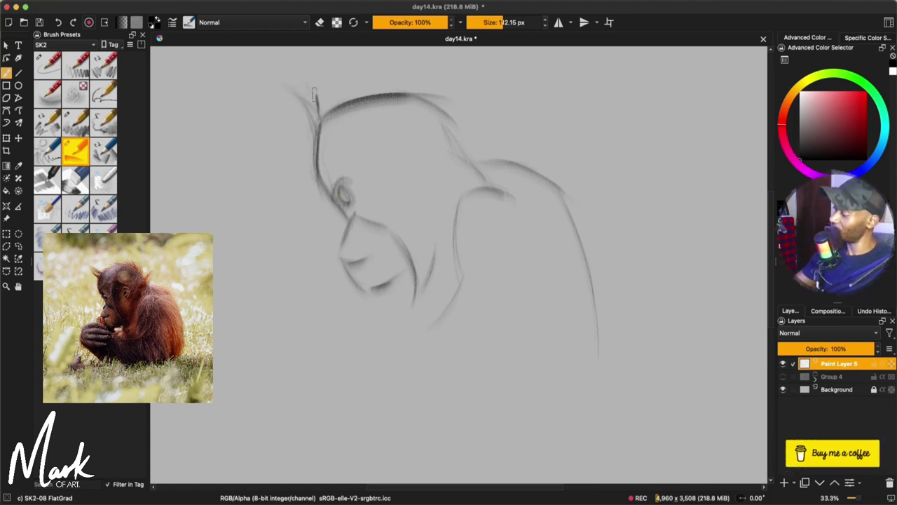
{"action": "left_click_drag", "start_coordinate": [306, 78], "coordinate": [320, 110]}
Darken the nose and mouth, and add cheek hair lines, the ear, the back of the head and the neck folds
{"action": "left_click_drag", "start_coordinate": [349, 219], "coordinate": [340, 239]}
{"action": "left_click_drag", "start_coordinate": [339, 257], "coordinate": [414, 265]}
{"action": "mouse_move", "coordinate": [369, 150]}
{"action": "left_mouse_down"}
{"action": "mouse_move", "coordinate": [366, 209]}
{"action": "mouse_move", "coordinate": [384, 210]}
{"action": "left_mouse_up"}
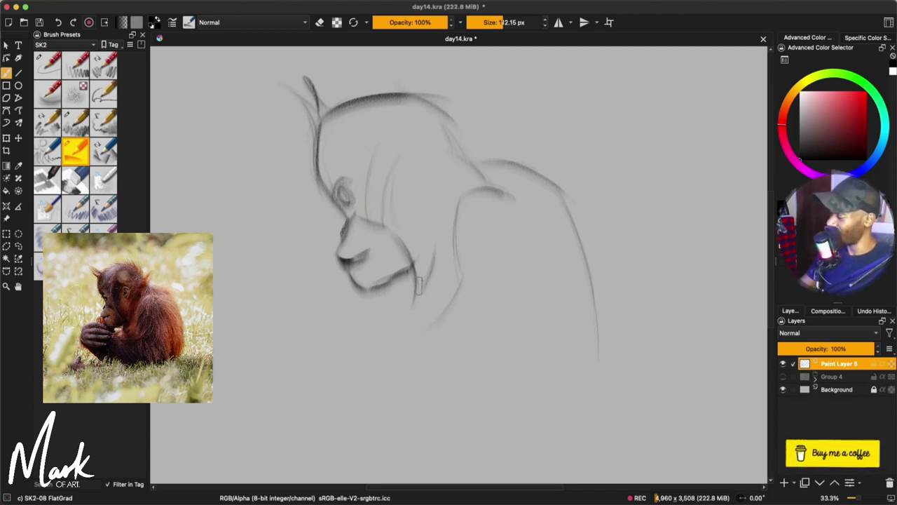
{"action": "left_click_drag", "start_coordinate": [412, 155], "coordinate": [430, 202]}
{"action": "left_click_drag", "start_coordinate": [424, 95], "coordinate": [481, 175]}
{"action": "left_click_drag", "start_coordinate": [471, 198], "coordinate": [449, 272]}
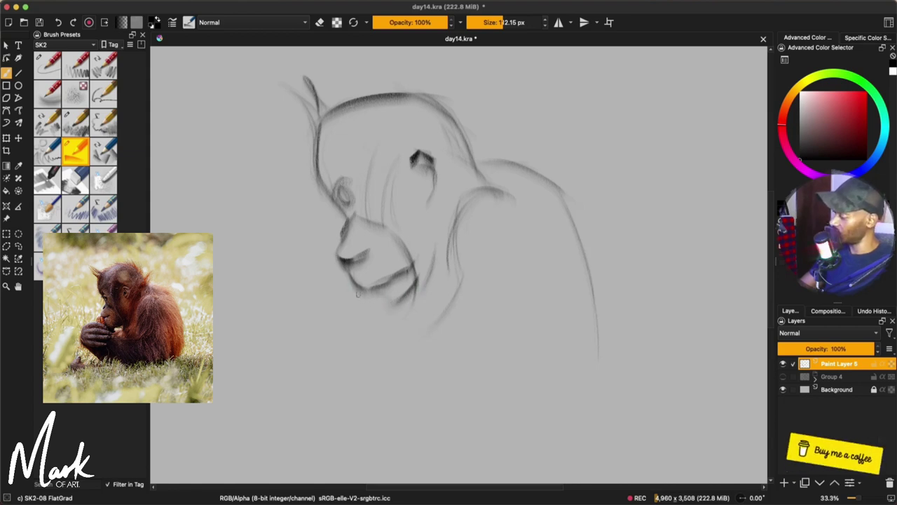
Sketch the hand held to the mouth with its finger lines, and close the lower body with a long curve
{"action": "mouse_move", "coordinate": [358, 294]}
{"action": "left_mouse_down"}
{"action": "mouse_move", "coordinate": [414, 308]}
{"action": "mouse_move", "coordinate": [368, 351]}
{"action": "mouse_move", "coordinate": [324, 277]}
{"action": "left_mouse_up"}
{"action": "left_click_drag", "start_coordinate": [306, 301], "coordinate": [316, 343]}
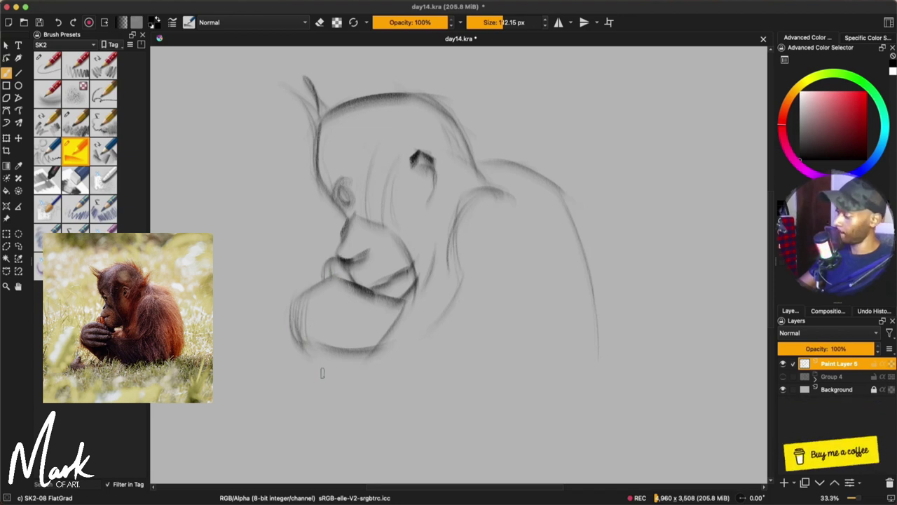
{"action": "mouse_move", "coordinate": [593, 301]}
{"action": "left_mouse_down"}
{"action": "mouse_move", "coordinate": [314, 349]}
{"action": "mouse_move", "coordinate": [376, 356]}
{"action": "mouse_move", "coordinate": [373, 340]}
{"action": "mouse_move", "coordinate": [327, 339]}
{"action": "mouse_move", "coordinate": [384, 320]}
{"action": "left_mouse_up"}
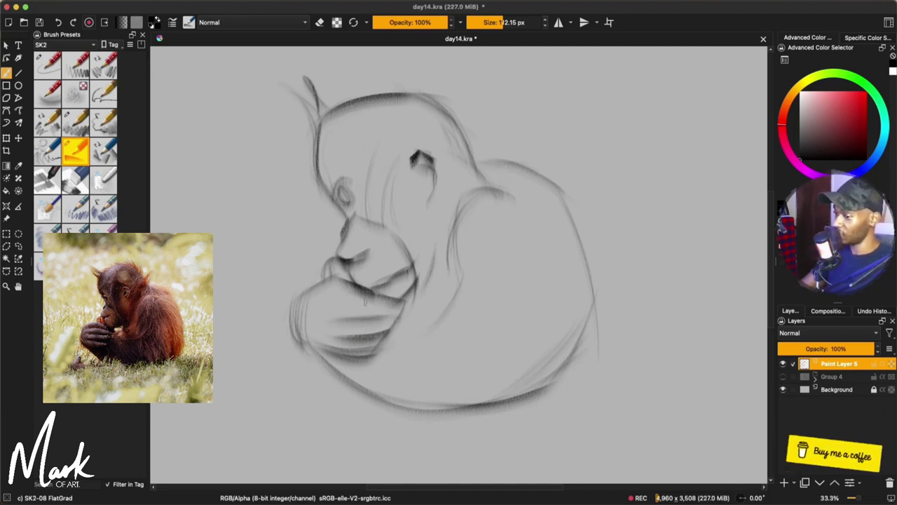
Add a new paint layer and define the eye's lids and dark pupil with SK2-01 2B Details at about 23 px
{"action": "key", "text": "slash"}
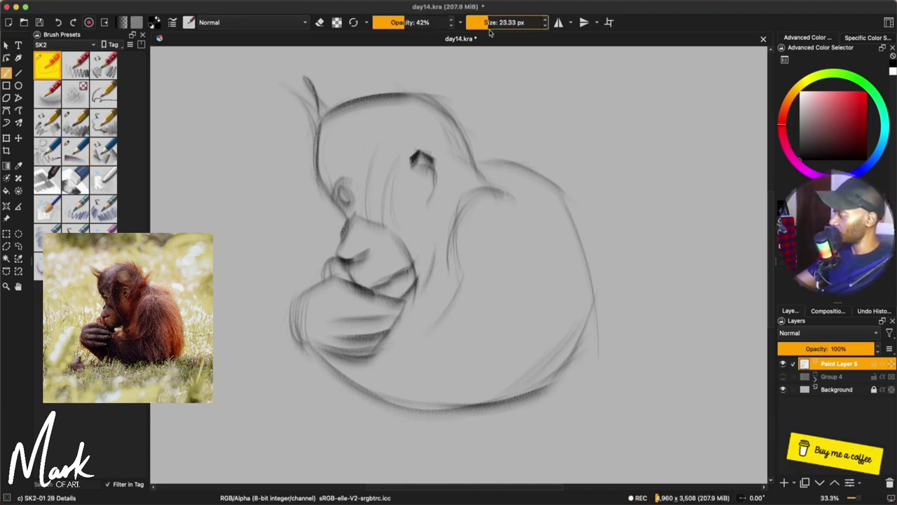
{"action": "key", "text": "Insert"}
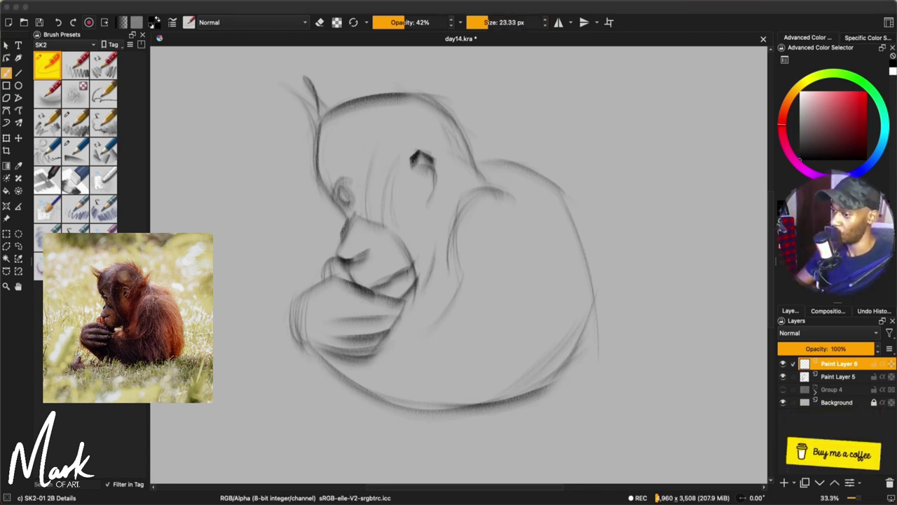
{"action": "left_click_drag", "start_coordinate": [330, 194], "coordinate": [352, 194]}
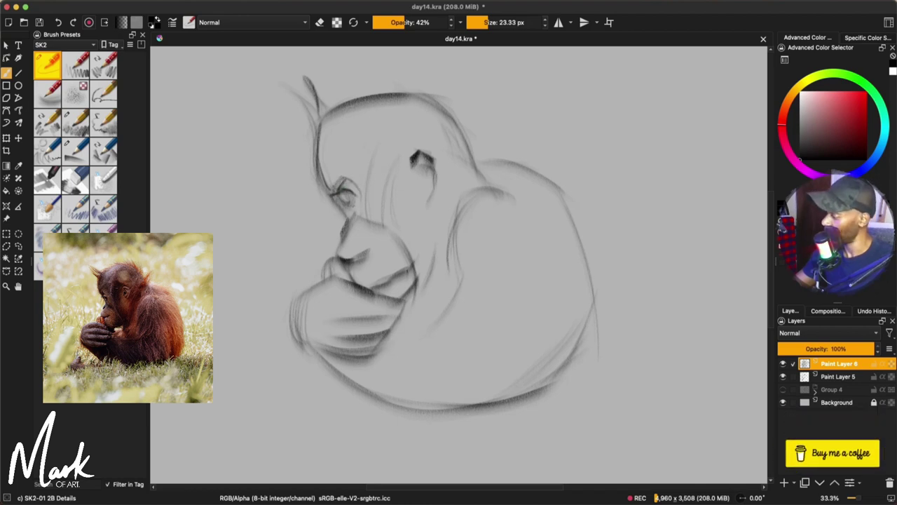
{"action": "left_click_drag", "start_coordinate": [349, 187], "coordinate": [359, 198]}
{"action": "left_click_drag", "start_coordinate": [345, 194], "coordinate": [354, 202]}
Swap to white and dot a small highlight in the eye, undoing the first two attempts
{"action": "key", "text": "x"}
{"action": "left_click", "coordinate": [348, 200]}
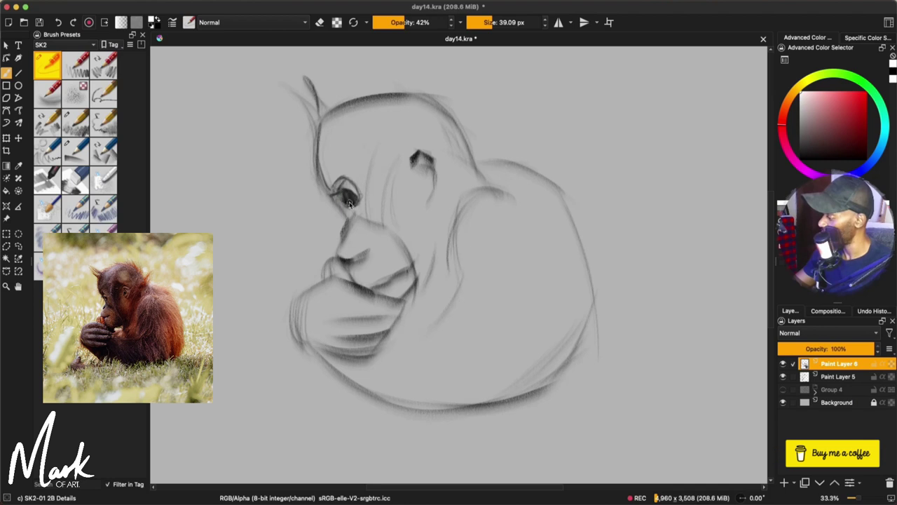
{"action": "key", "text": "super+z"}
{"action": "left_click", "coordinate": [350, 200]}
{"action": "key", "text": "super+z"}
{"action": "left_click", "coordinate": [352, 201]}
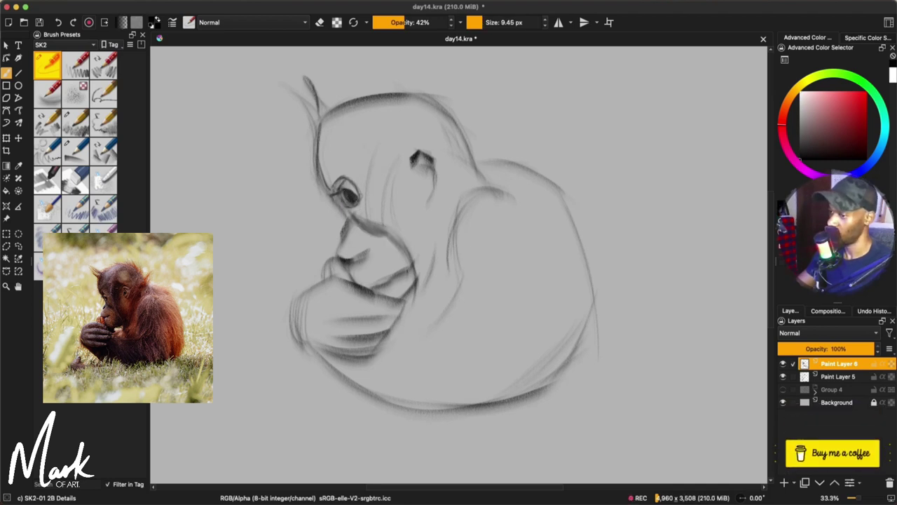
Enlarge the brush to about 17 px and reinforce the nose bridge and nostril with dark strokes
{"action": "key", "text": "]"}
{"action": "key", "text": "]"}
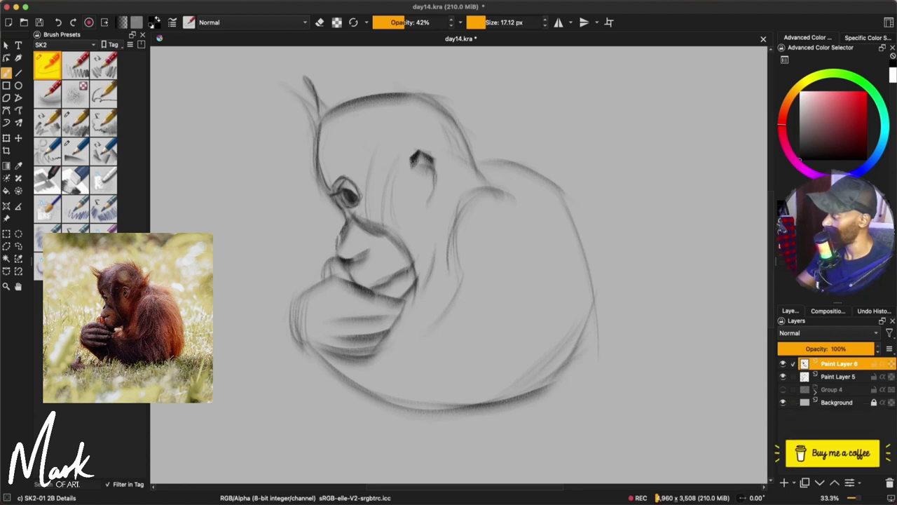
{"action": "left_click_drag", "start_coordinate": [344, 224], "coordinate": [338, 237]}
{"action": "left_click_drag", "start_coordinate": [340, 233], "coordinate": [340, 244]}
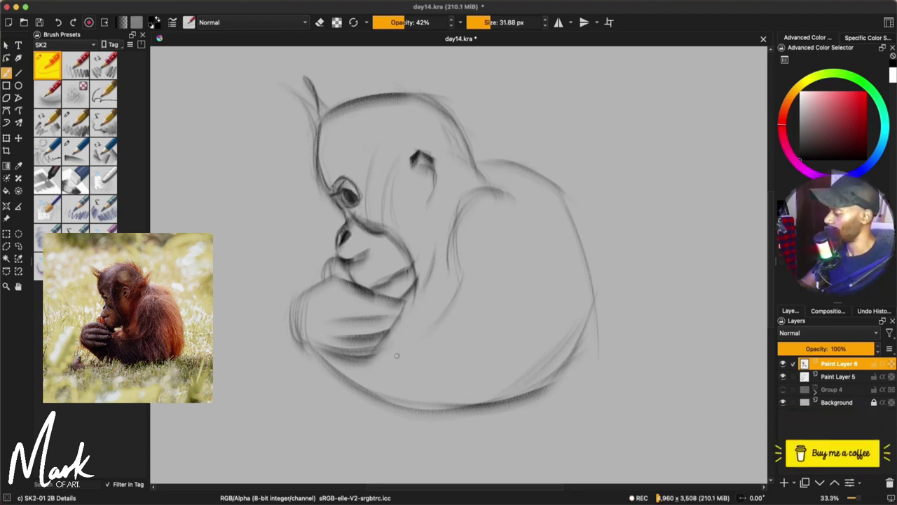
Move the sketched hand slightly outward from the mouth and return to the brush
{"action": "key", "text": "t"}
{"action": "left_click_drag", "start_coordinate": [357, 329], "coordinate": [350, 333]}
{"action": "key", "text": "b"}
Erase the rough mouth and nose lines inside the muzzle on the lower sketch layer, with the eraser at 100% opacity
{"action": "key", "text": "e"}
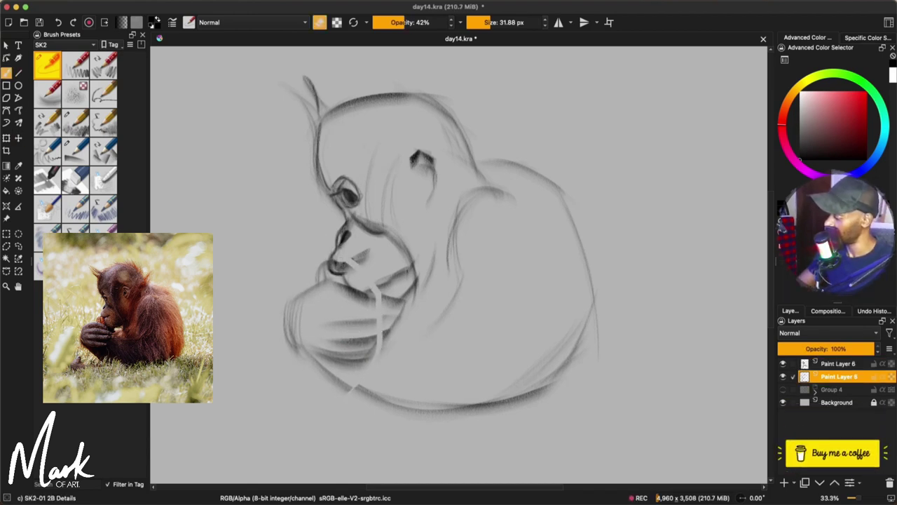
{"action": "mouse_move", "coordinate": [346, 262]}
{"action": "left_mouse_down", "text": "shift"}
{"action": "mouse_move", "coordinate": [337, 269]}
{"action": "mouse_move", "coordinate": [366, 253]}
{"action": "left_mouse_up", "text": "shift"}
{"action": "left_click_drag", "start_coordinate": [404, 22], "coordinate": [448, 23]}
{"action": "mouse_move", "coordinate": [335, 262]}
{"action": "left_mouse_down"}
{"action": "mouse_move", "coordinate": [371, 259]}
{"action": "mouse_move", "coordinate": [351, 281]}
{"action": "mouse_move", "coordinate": [380, 281]}
{"action": "left_mouse_up"}
On the upper paint layer, redraw the mouth line, darken the ear opening and strengthen the forehead contour
{"action": "key", "text": "Page_Up"}
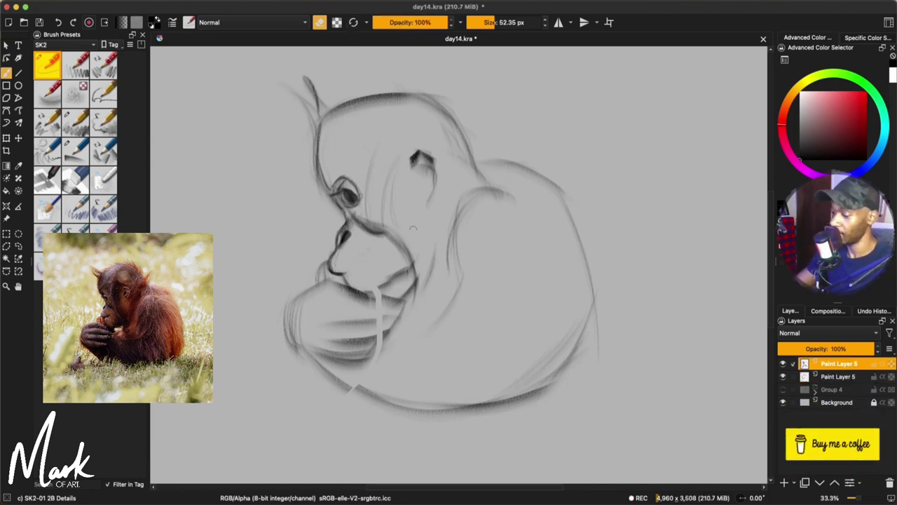
{"action": "mouse_move", "coordinate": [419, 179]}
{"action": "left_mouse_down"}
{"action": "mouse_move", "coordinate": [415, 159]}
{"action": "mouse_move", "coordinate": [427, 170]}
{"action": "left_mouse_up"}
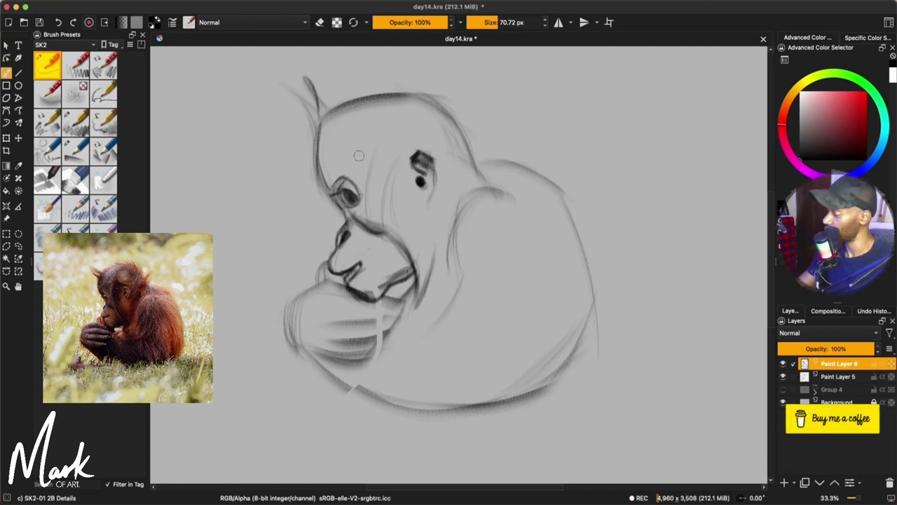
{"action": "left_click_drag", "start_coordinate": [329, 120], "coordinate": [327, 189]}
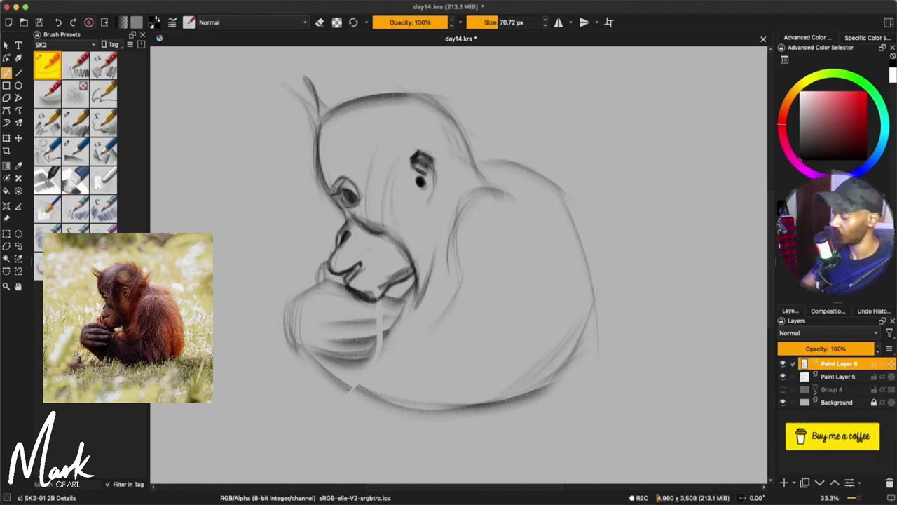
Erase the old hand and the adjoining lower body curve from the lower sketch layer
{"action": "left_click", "coordinate": [826, 376]}
{"action": "key", "text": "e"}
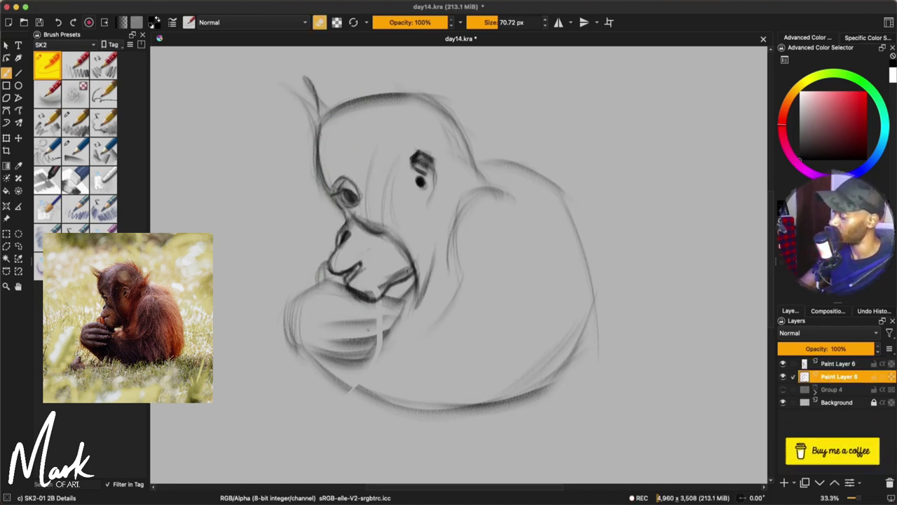
{"action": "key", "text": "e"}
{"action": "key", "text": "e"}
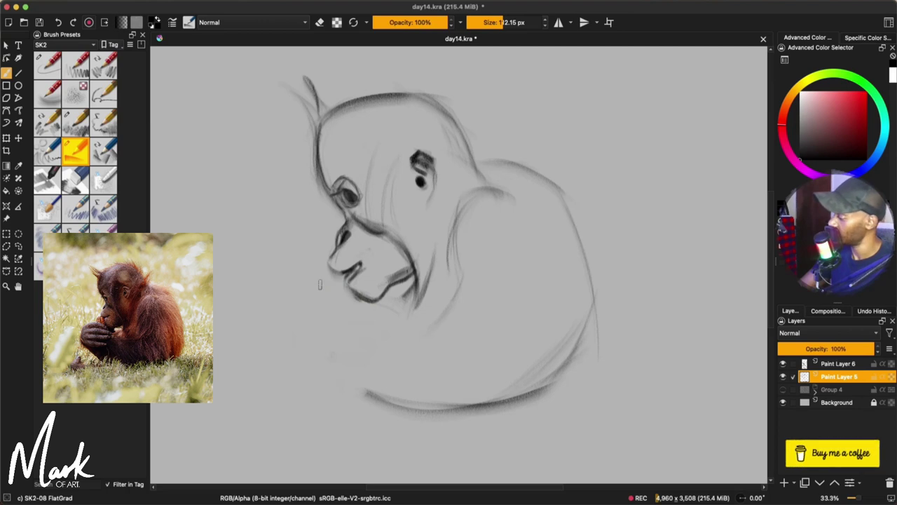
Redraw the raised thumb and a larger hand outline below the mouth with the SK2-08 FlatGrad pencil
{"action": "mouse_move", "coordinate": [342, 286]}
{"action": "left_mouse_down"}
{"action": "mouse_move", "coordinate": [331, 283]}
{"action": "mouse_move", "coordinate": [345, 277]}
{"action": "mouse_move", "coordinate": [322, 293]}
{"action": "left_mouse_up"}
{"action": "mouse_move", "coordinate": [372, 316]}
{"action": "left_mouse_down"}
{"action": "mouse_move", "coordinate": [279, 337]}
{"action": "mouse_move", "coordinate": [269, 383]}
{"action": "mouse_move", "coordinate": [359, 379]}
{"action": "left_mouse_up"}
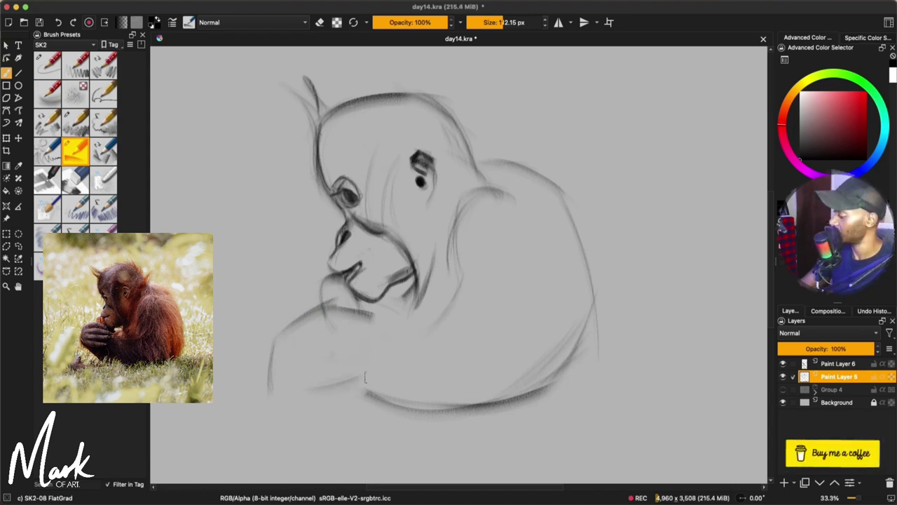
{"action": "mouse_move", "coordinate": [309, 392]}
{"action": "left_mouse_down"}
{"action": "mouse_move", "coordinate": [370, 370]}
{"action": "mouse_move", "coordinate": [356, 374]}
{"action": "mouse_move", "coordinate": [374, 319]}
{"action": "mouse_move", "coordinate": [379, 361]}
{"action": "left_mouse_up"}
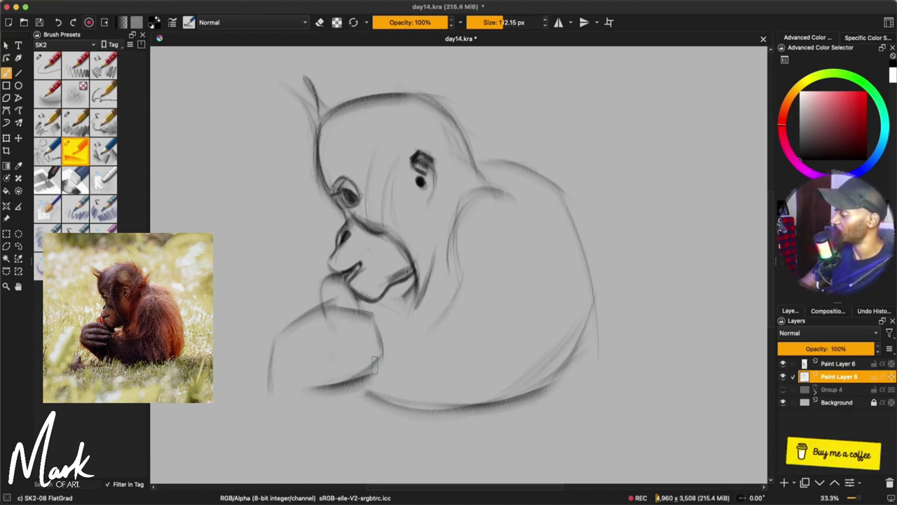
Draw the forearm's underside from the wrist and carry the lower body contour round to the back
{"action": "mouse_move", "coordinate": [288, 396]}
{"action": "left_mouse_down"}
{"action": "mouse_move", "coordinate": [330, 382]}
{"action": "mouse_move", "coordinate": [417, 421]}
{"action": "left_mouse_up"}
{"action": "left_click_drag", "start_coordinate": [319, 414], "coordinate": [424, 424]}
{"action": "left_click_drag", "start_coordinate": [344, 421], "coordinate": [576, 372]}
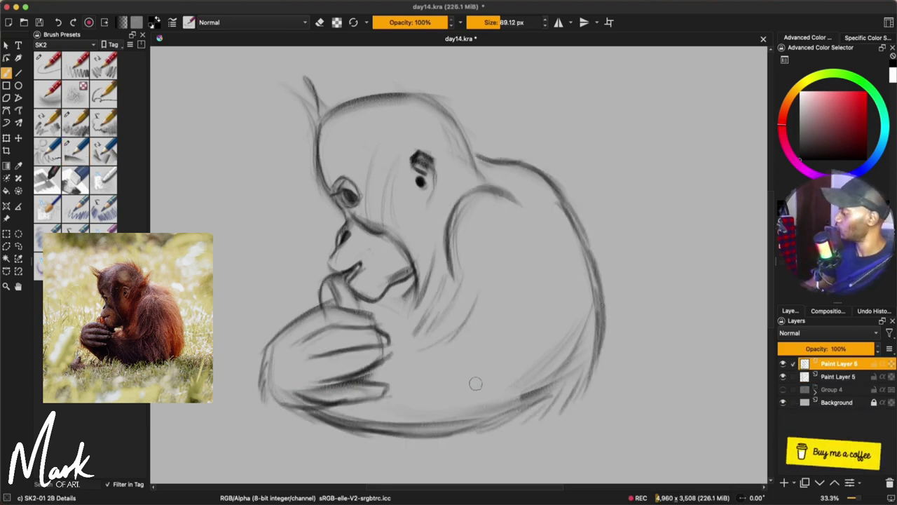
Group and hide the second sketch's two paint layers, and prepare a fresh paint layer above them for drawing
{"action": "left_click", "coordinate": [834, 379], "text": "shift"}
{"action": "key", "text": "ctrl+g"}
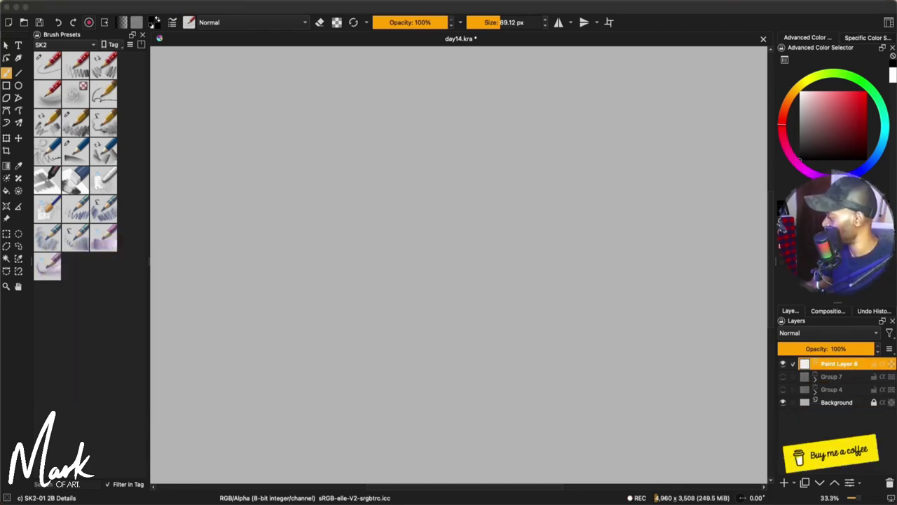
{"action": "left_click", "coordinate": [320, 23]}
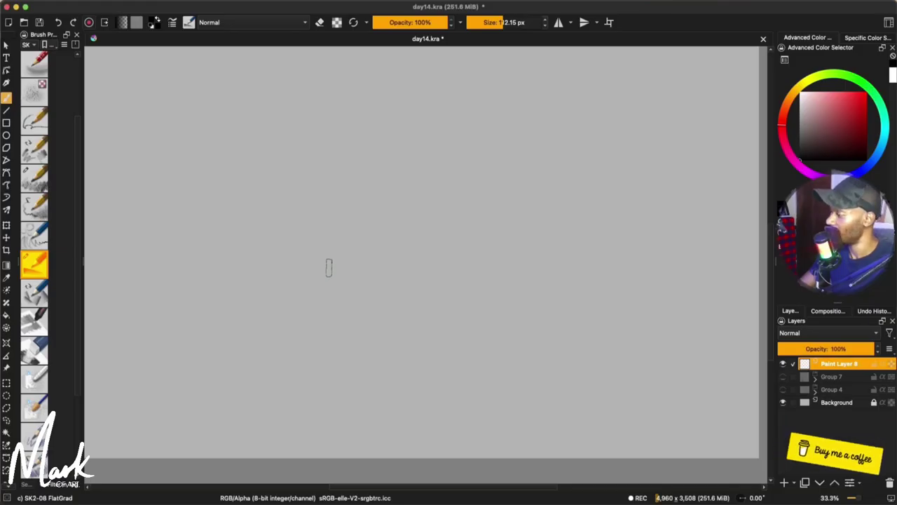
Sketch a hanging orangutan's raised arm, torso and two legs with SK2-08 FlatGrad at about 52 px
{"action": "left_click_drag", "start_coordinate": [298, 244], "coordinate": [371, 176]}
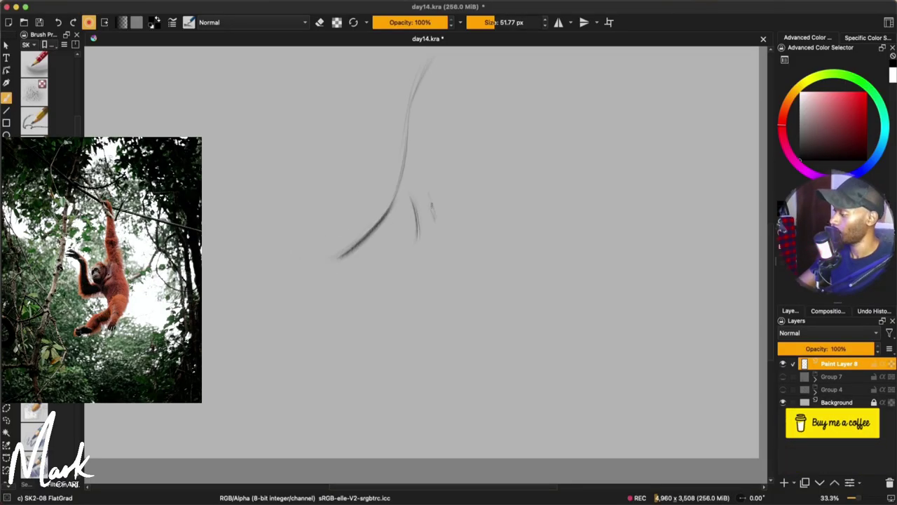
{"action": "left_click_drag", "start_coordinate": [431, 137], "coordinate": [436, 202]}
{"action": "left_click_drag", "start_coordinate": [438, 220], "coordinate": [474, 321]}
{"action": "left_click_drag", "start_coordinate": [430, 321], "coordinate": [442, 420]}
{"action": "left_click_drag", "start_coordinate": [473, 304], "coordinate": [460, 376]}
{"action": "left_click_drag", "start_coordinate": [402, 352], "coordinate": [344, 420]}
{"action": "left_click_drag", "start_coordinate": [411, 233], "coordinate": [382, 295]}
{"action": "left_click_drag", "start_coordinate": [343, 422], "coordinate": [317, 448]}
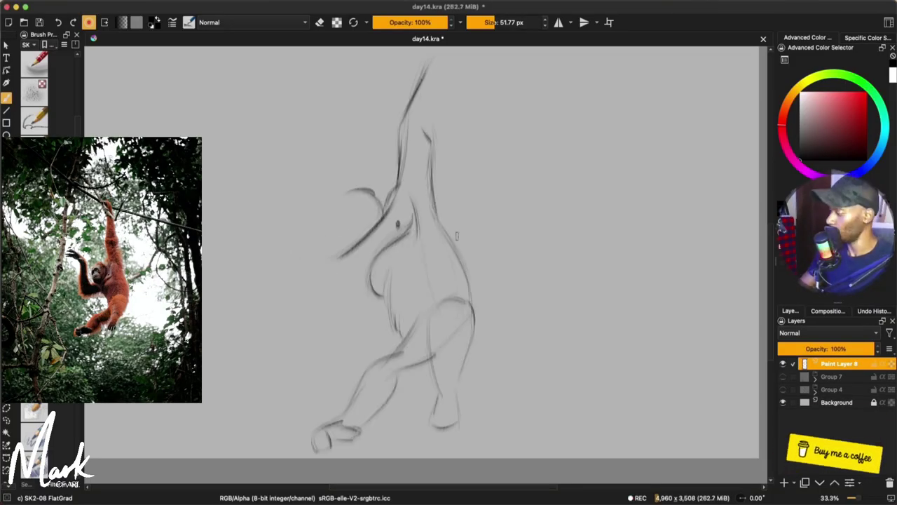
Draw the hanging orangutan's head, face and bent free arm, and firm up the forward foot and elbow
{"action": "left_click_drag", "start_coordinate": [383, 291], "coordinate": [390, 323]}
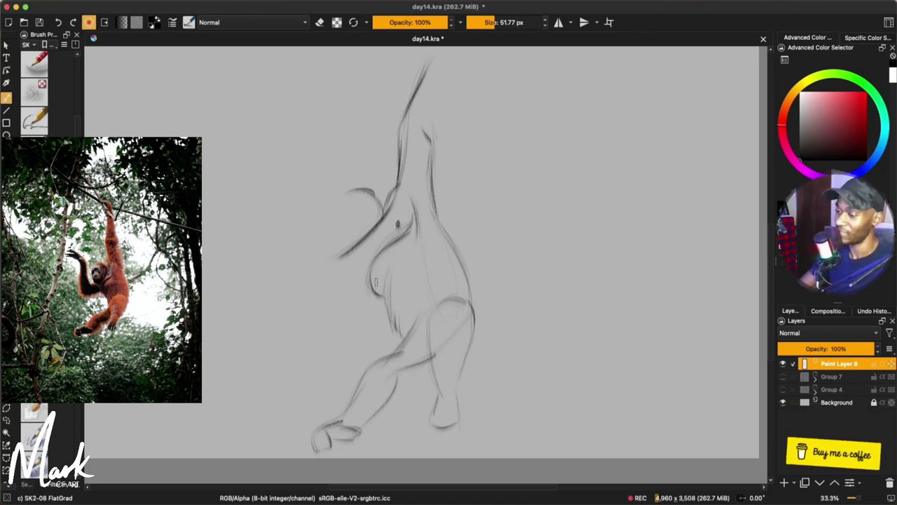
{"action": "left_click_drag", "start_coordinate": [376, 289], "coordinate": [346, 268]}
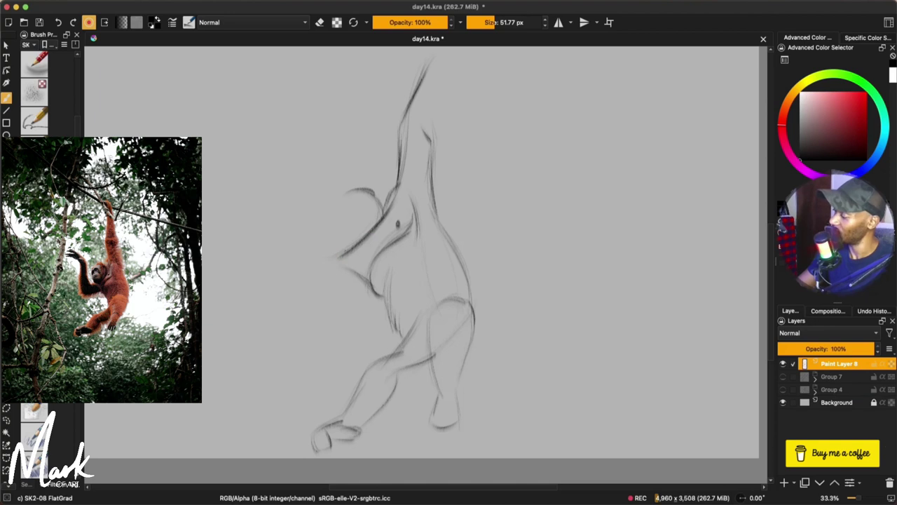
{"action": "mouse_move", "coordinate": [356, 242]}
{"action": "left_mouse_down"}
{"action": "mouse_move", "coordinate": [334, 252]}
{"action": "mouse_move", "coordinate": [352, 249]}
{"action": "mouse_move", "coordinate": [360, 181]}
{"action": "mouse_move", "coordinate": [364, 190]}
{"action": "left_mouse_up"}
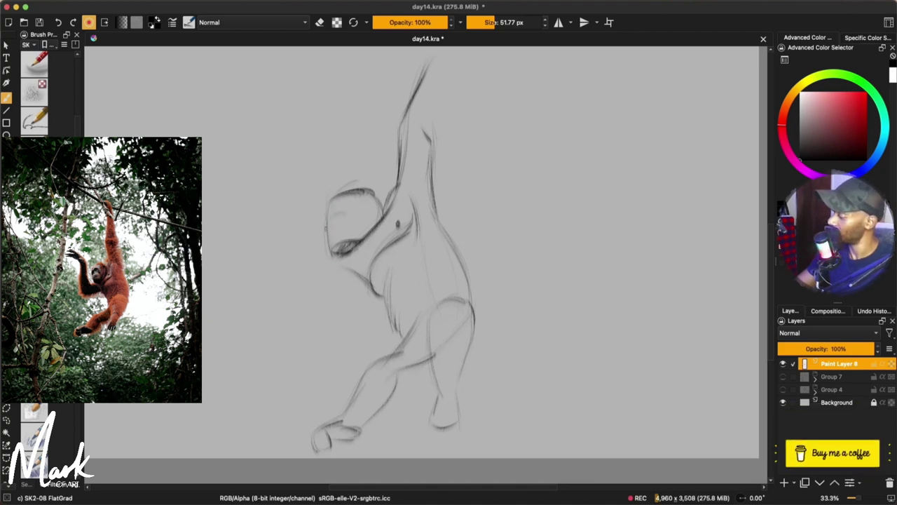
{"action": "mouse_move", "coordinate": [328, 217]}
{"action": "left_mouse_down"}
{"action": "mouse_move", "coordinate": [329, 230]}
{"action": "mouse_move", "coordinate": [349, 219]}
{"action": "left_mouse_up"}
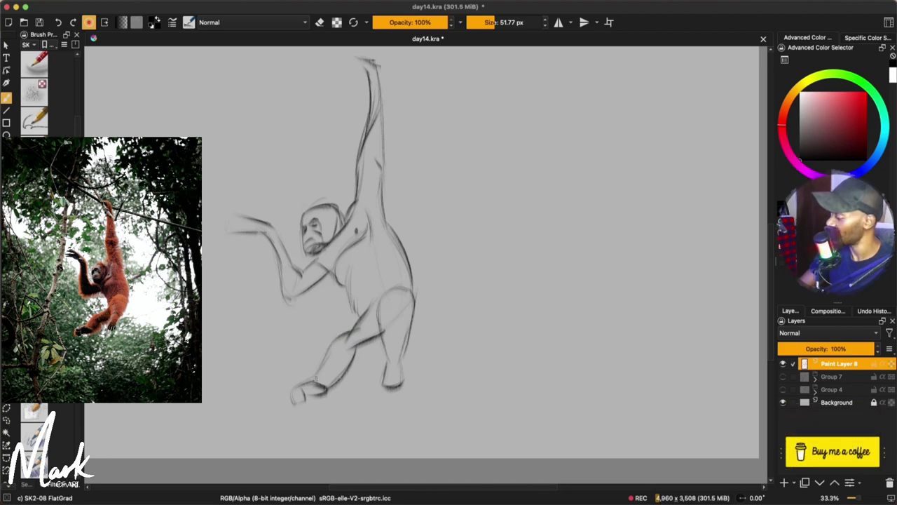
{"action": "mouse_move", "coordinate": [310, 379]}
{"action": "left_mouse_down"}
{"action": "mouse_move", "coordinate": [287, 396]}
{"action": "mouse_move", "coordinate": [298, 409]}
{"action": "left_mouse_up"}
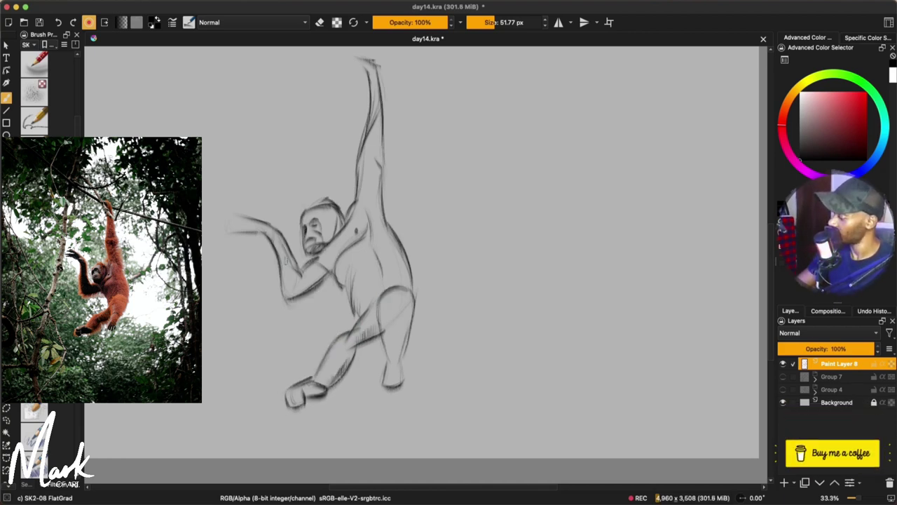
{"action": "left_click_drag", "start_coordinate": [283, 272], "coordinate": [287, 289]}
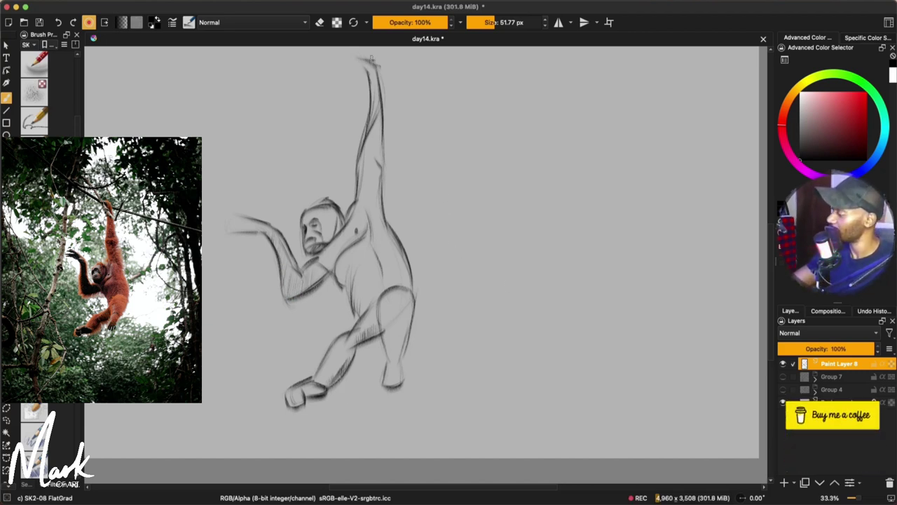
Draw the two-line sagging branch held by the gripping hand, and detail the free hand's fingers and the eye
{"action": "left_click_drag", "start_coordinate": [372, 59], "coordinate": [361, 65]}
{"action": "left_click_drag", "start_coordinate": [274, 65], "coordinate": [372, 66]}
{"action": "left_click_drag", "start_coordinate": [280, 68], "coordinate": [361, 78]}
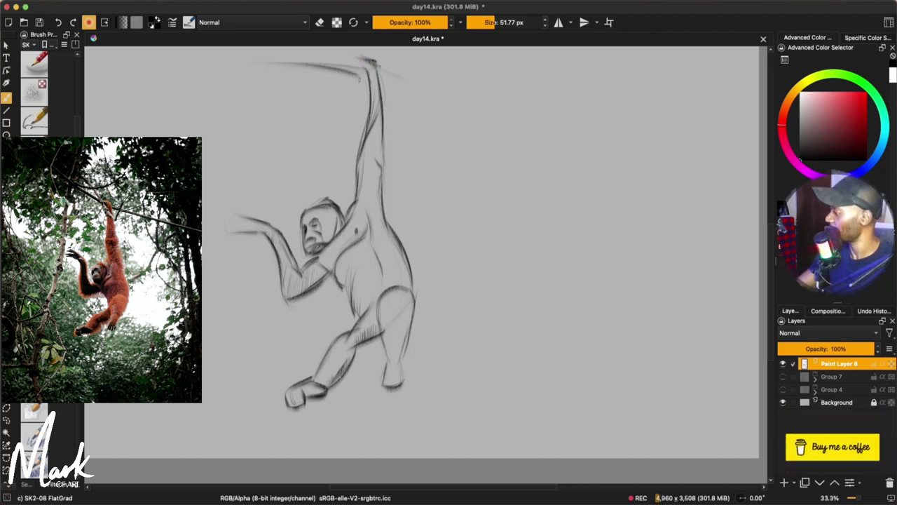
{"action": "left_click_drag", "start_coordinate": [293, 56], "coordinate": [603, 130]}
{"action": "left_click_drag", "start_coordinate": [378, 80], "coordinate": [591, 140]}
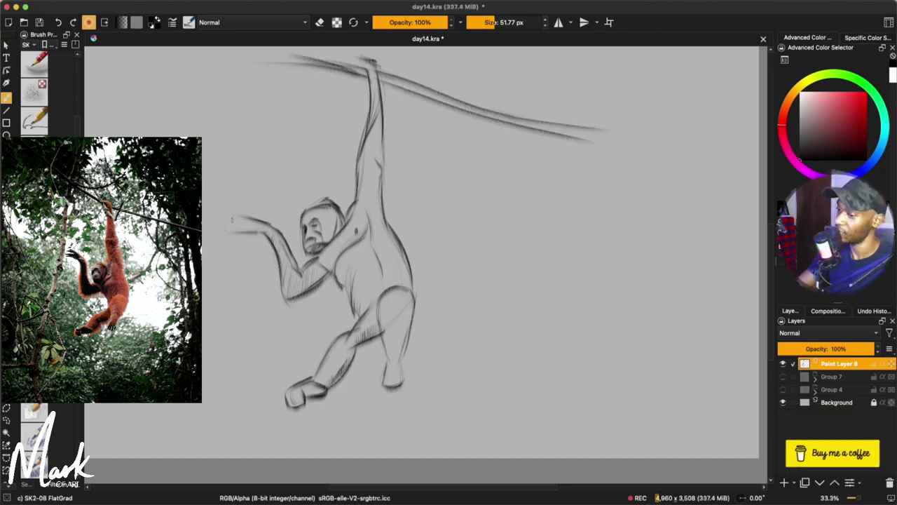
{"action": "mouse_move", "coordinate": [244, 220]}
{"action": "left_mouse_down"}
{"action": "mouse_move", "coordinate": [225, 236]}
{"action": "mouse_move", "coordinate": [234, 243]}
{"action": "mouse_move", "coordinate": [256, 217]}
{"action": "mouse_move", "coordinate": [229, 222]}
{"action": "left_mouse_up"}
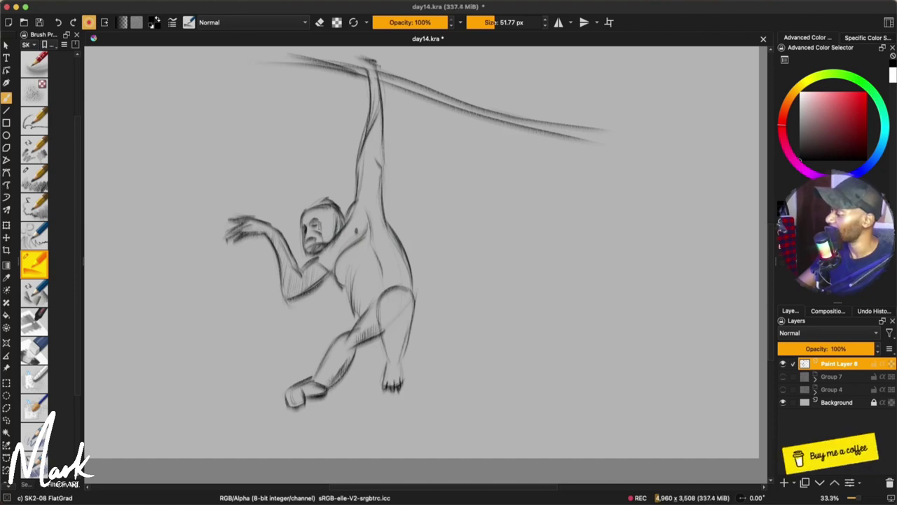
{"action": "left_click_drag", "start_coordinate": [311, 222], "coordinate": [320, 226]}
Show Group 7, scale its sketch down and place it in the canvas's upper-right corner
{"action": "scroll", "coordinate": [356, 425], "scroll_direction": "down", "scroll_amount": 2}
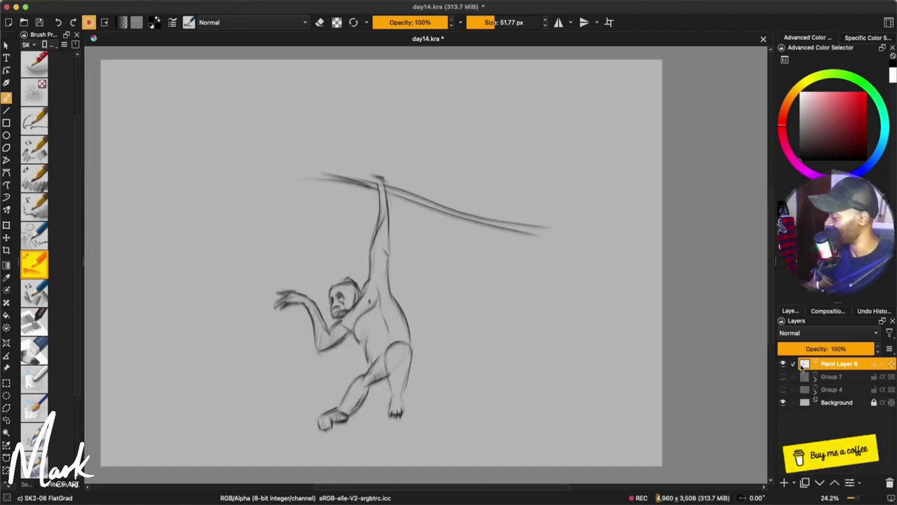
{"action": "left_click", "coordinate": [784, 377]}
{"action": "left_click", "coordinate": [810, 379]}
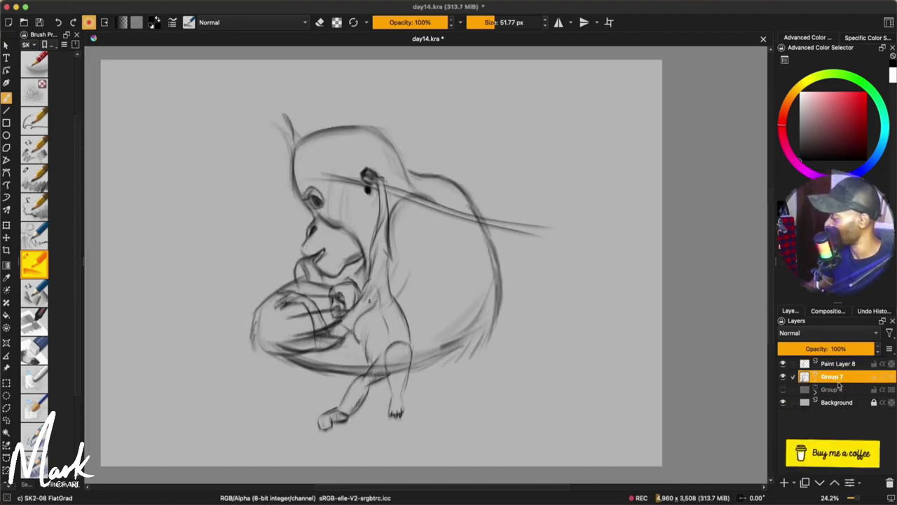
{"action": "key", "text": "ctrl+t"}
{"action": "left_click_drag", "start_coordinate": [504, 111], "coordinate": [402, 218]}
{"action": "mouse_move", "coordinate": [379, 256]}
{"action": "left_mouse_down"}
{"action": "mouse_move", "coordinate": [583, 162]}
{"action": "mouse_move", "coordinate": [600, 74]}
{"action": "left_mouse_up"}
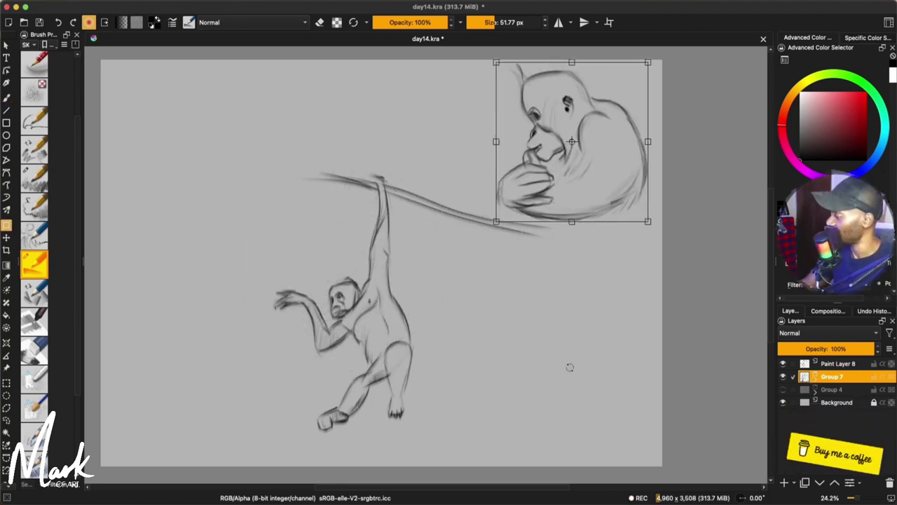
Show Group 4 and reposition the smaller hanging orangutan on Paint Layer 8 between the two other sketches
{"action": "left_click", "coordinate": [817, 363]}
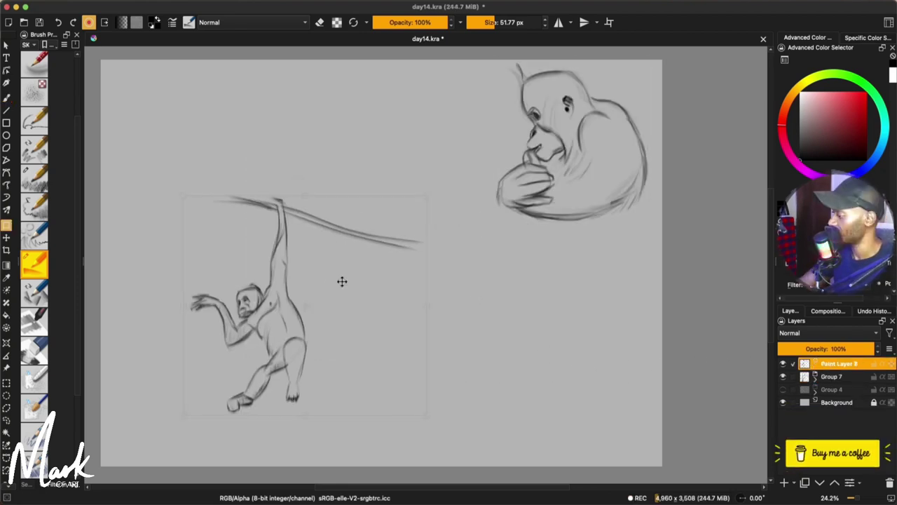
{"action": "left_click_drag", "start_coordinate": [343, 280], "coordinate": [302, 287]}
{"action": "key", "text": "b"}
{"action": "left_click", "coordinate": [783, 391]}
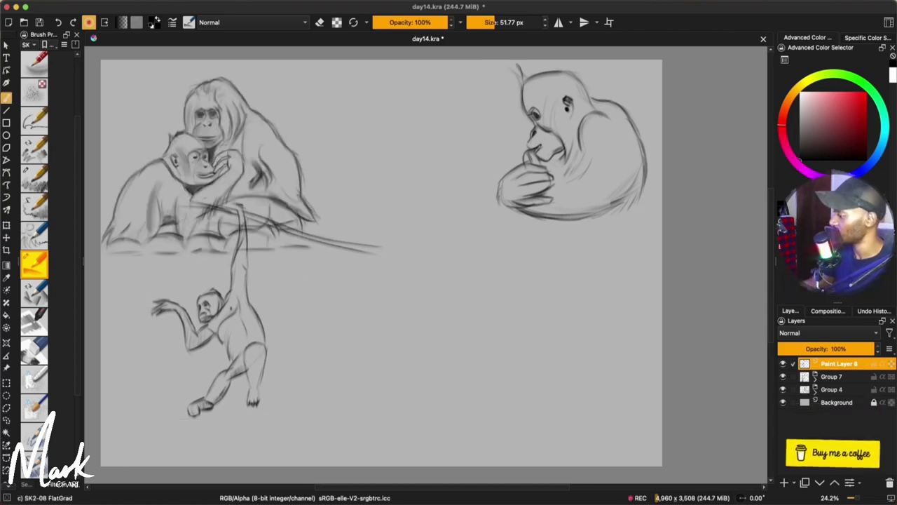
{"action": "key", "text": "t"}
{"action": "mouse_move", "coordinate": [280, 349]}
{"action": "left_mouse_down"}
{"action": "mouse_move", "coordinate": [438, 316]}
{"action": "mouse_move", "coordinate": [433, 328]}
{"action": "left_mouse_up"}
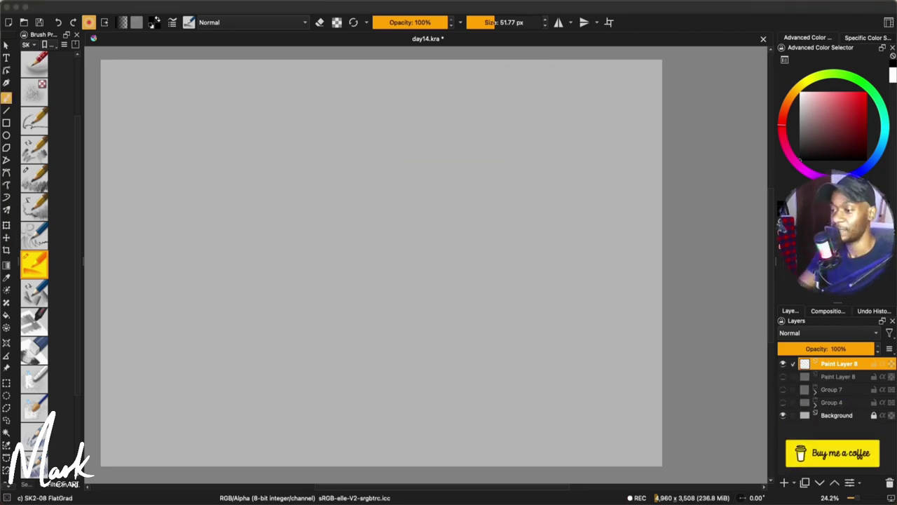
Sketch the seated orangutan's eye sockets, nostrils, muzzle, mouth and forehead hair on Paint Layer 9, starting at about 80 px
{"action": "left_click_drag", "start_coordinate": [355, 226], "coordinate": [368, 227], "text": "shift"}
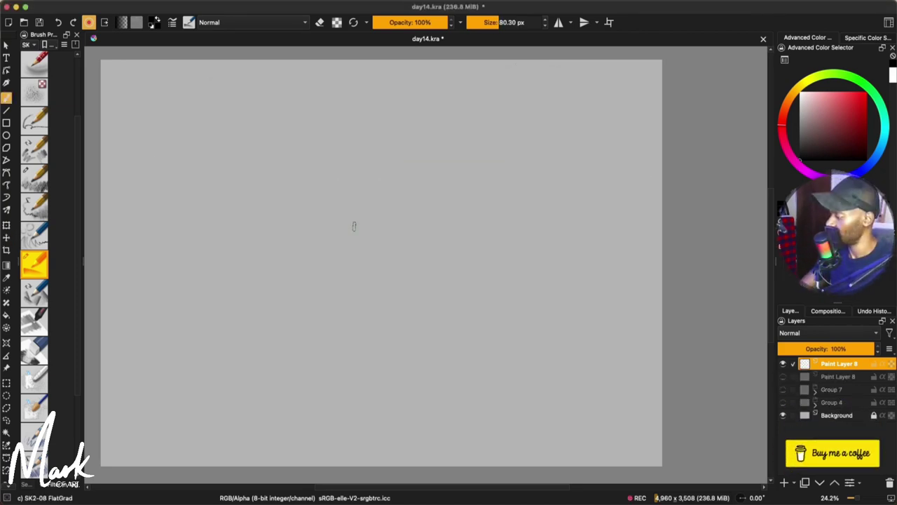
{"action": "mouse_move", "coordinate": [272, 167]}
{"action": "left_mouse_down"}
{"action": "mouse_move", "coordinate": [284, 201]}
{"action": "mouse_move", "coordinate": [281, 166]}
{"action": "left_mouse_up"}
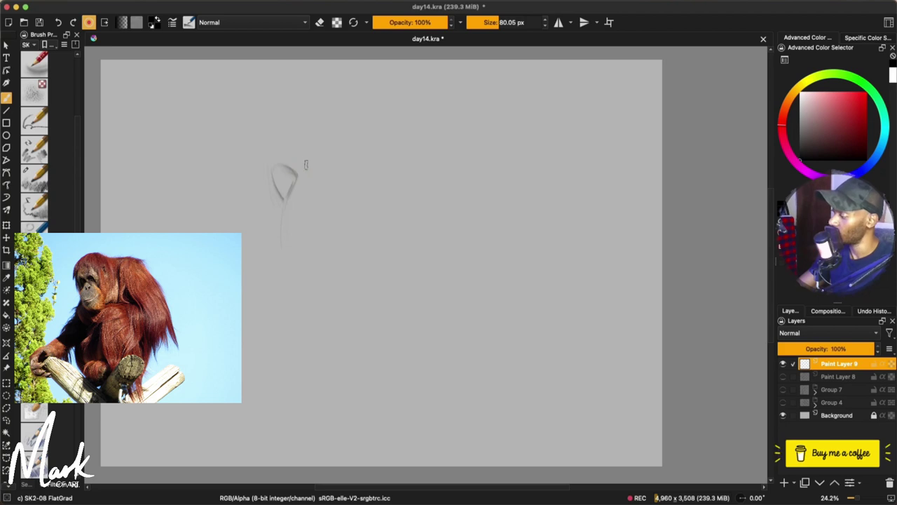
{"action": "left_click_drag", "start_coordinate": [303, 155], "coordinate": [337, 168]}
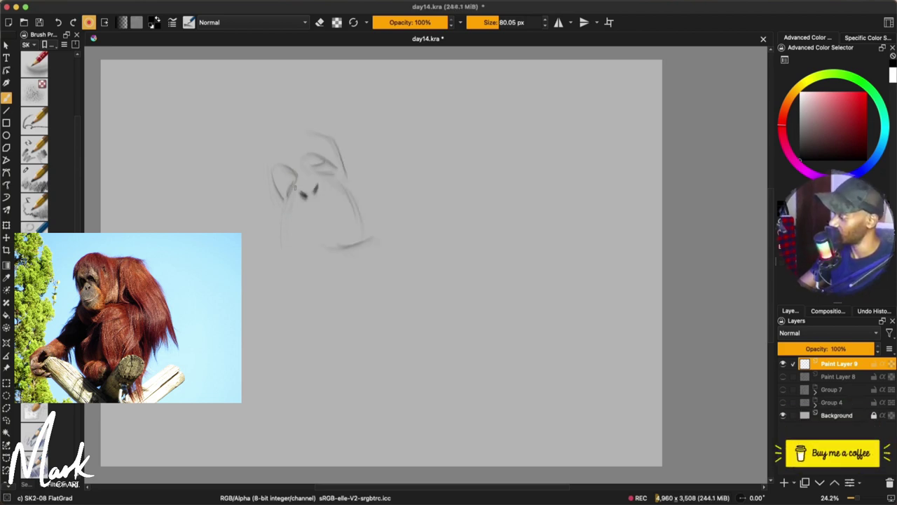
{"action": "left_click_drag", "start_coordinate": [292, 205], "coordinate": [317, 256]}
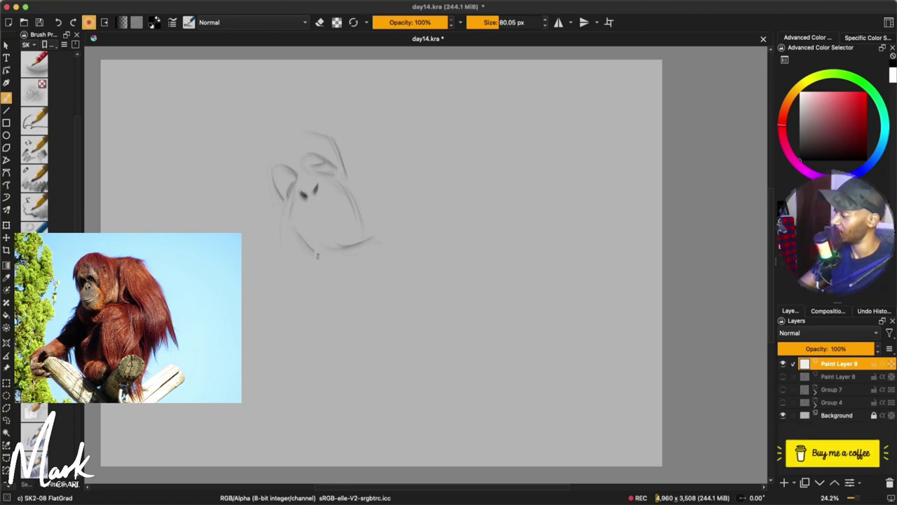
{"action": "left_click_drag", "start_coordinate": [287, 224], "coordinate": [325, 254]}
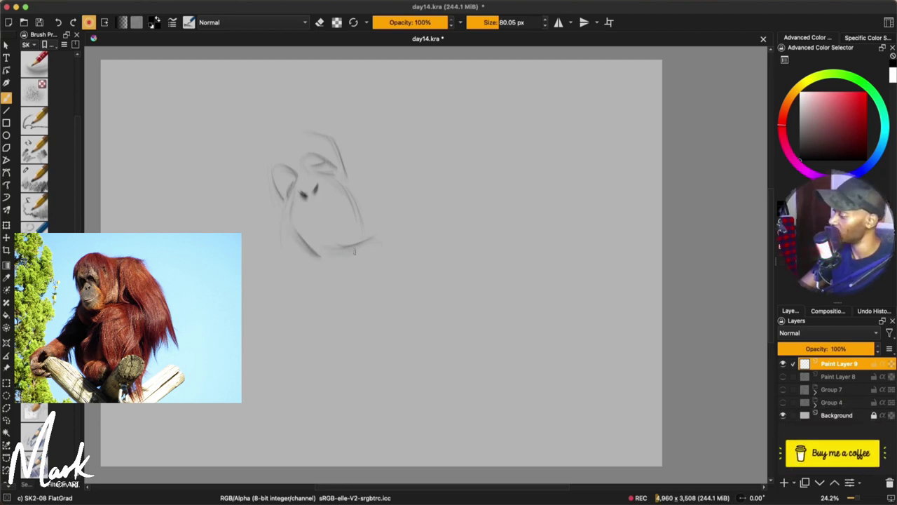
{"action": "left_click_drag", "start_coordinate": [279, 153], "coordinate": [341, 150]}
{"action": "mouse_move", "coordinate": [307, 230]}
{"action": "left_mouse_down"}
{"action": "mouse_move", "coordinate": [330, 225]}
{"action": "mouse_move", "coordinate": [319, 222]}
{"action": "mouse_move", "coordinate": [341, 210]}
{"action": "mouse_move", "coordinate": [302, 236]}
{"action": "left_mouse_up"}
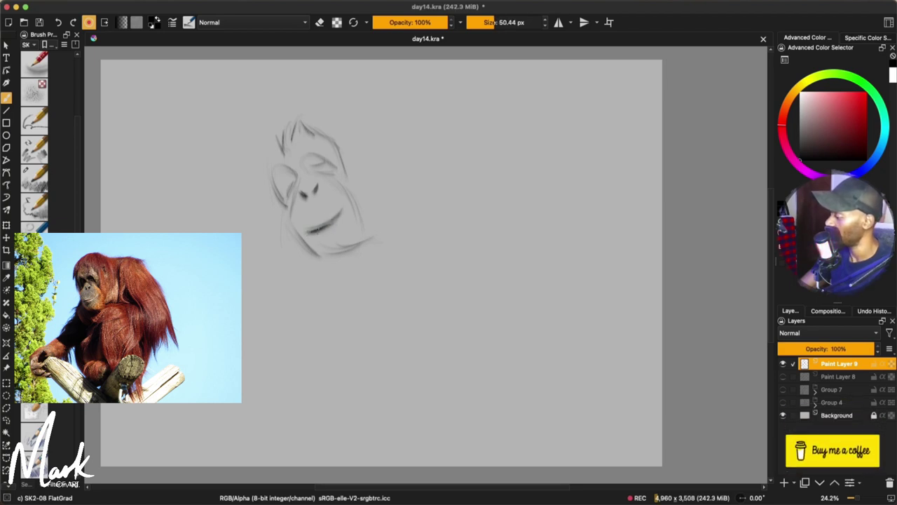
Shade the lower lip and outline the hair around the head with the brush enlarged to about 101 px
{"action": "key", "text": "bracketright"}
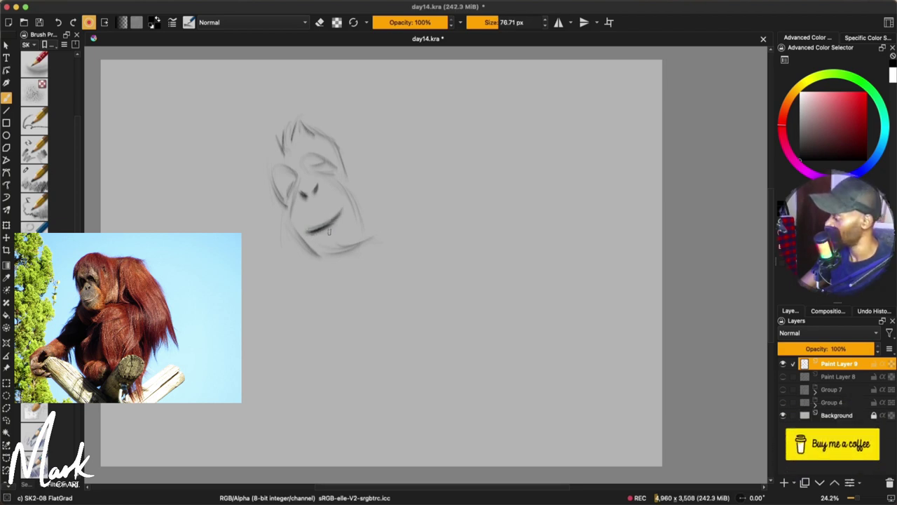
{"action": "mouse_move", "coordinate": [322, 231]}
{"action": "left_mouse_down"}
{"action": "mouse_move", "coordinate": [314, 239]}
{"action": "mouse_move", "coordinate": [336, 226]}
{"action": "left_mouse_up"}
{"action": "mouse_move", "coordinate": [310, 172]}
{"action": "left_mouse_down", "text": "shift"}
{"action": "mouse_move", "coordinate": [270, 139]}
{"action": "mouse_move", "coordinate": [276, 134]}
{"action": "left_mouse_up", "text": "shift"}
{"action": "mouse_move", "coordinate": [254, 177]}
{"action": "left_mouse_down"}
{"action": "mouse_move", "coordinate": [258, 155]}
{"action": "mouse_move", "coordinate": [303, 107]}
{"action": "mouse_move", "coordinate": [256, 129]}
{"action": "left_mouse_up"}
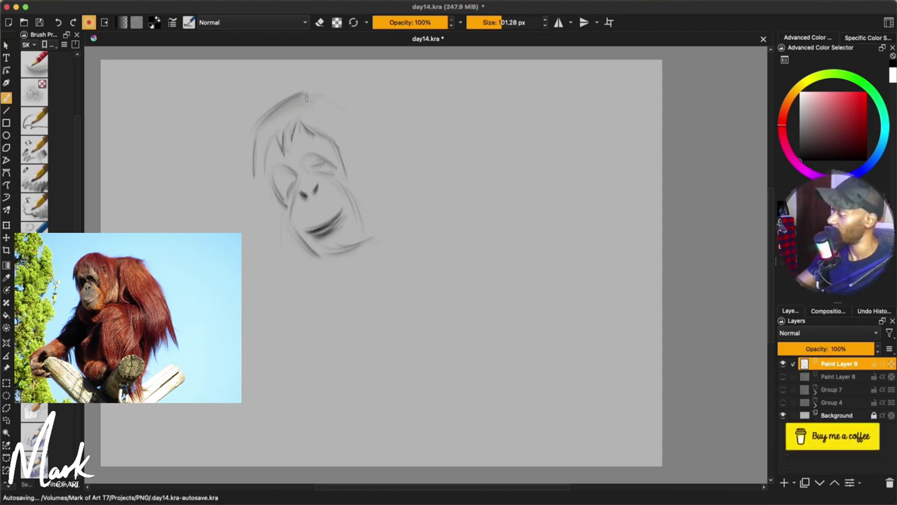
{"action": "mouse_move", "coordinate": [305, 96]}
{"action": "left_mouse_down"}
{"action": "mouse_move", "coordinate": [350, 115]}
{"action": "mouse_move", "coordinate": [366, 144]}
{"action": "left_mouse_up"}
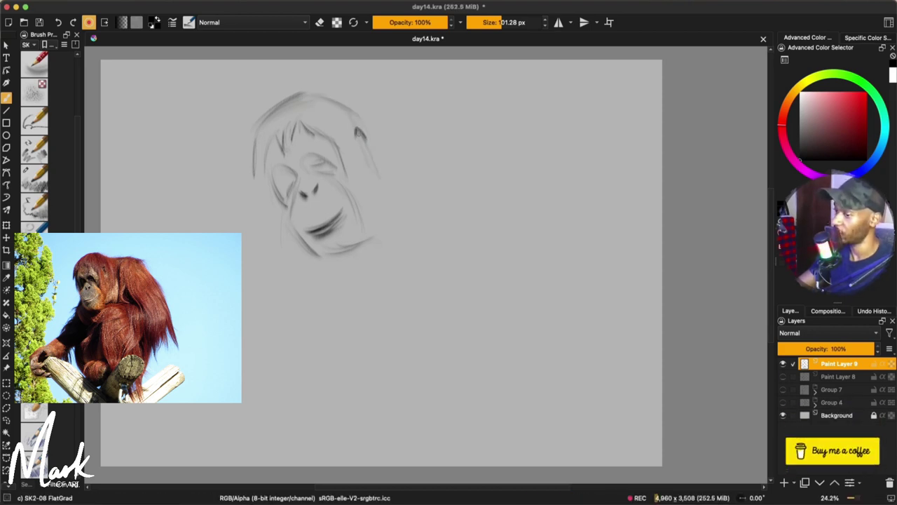
Undo the last two head strokes and draw the seated orangutan's body with the forearm below the chin
{"action": "key", "text": "super+z"}
{"action": "key", "text": "super+z"}
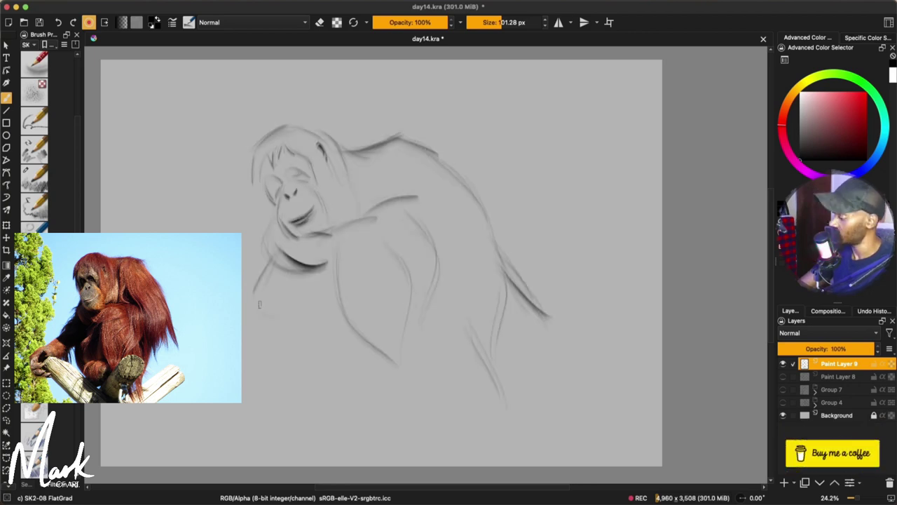
{"action": "left_click_drag", "start_coordinate": [256, 299], "coordinate": [299, 309]}
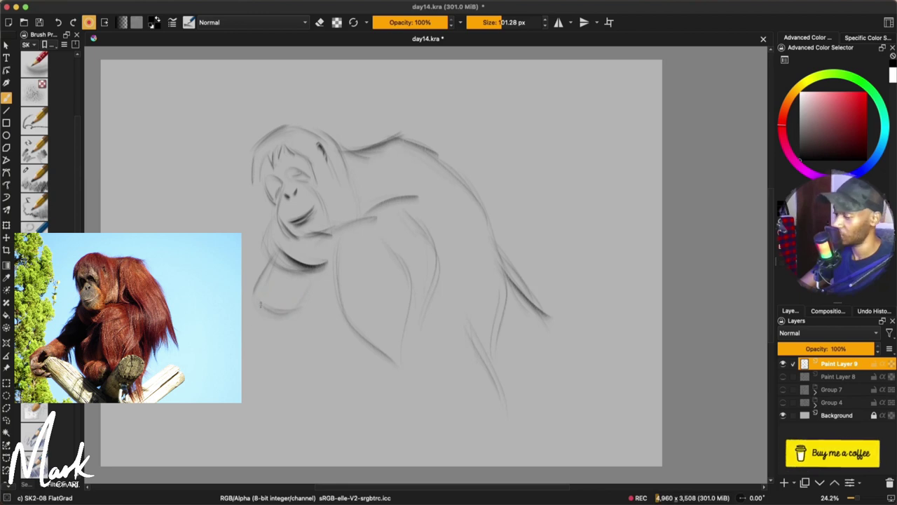
{"action": "left_click_drag", "start_coordinate": [261, 298], "coordinate": [243, 312]}
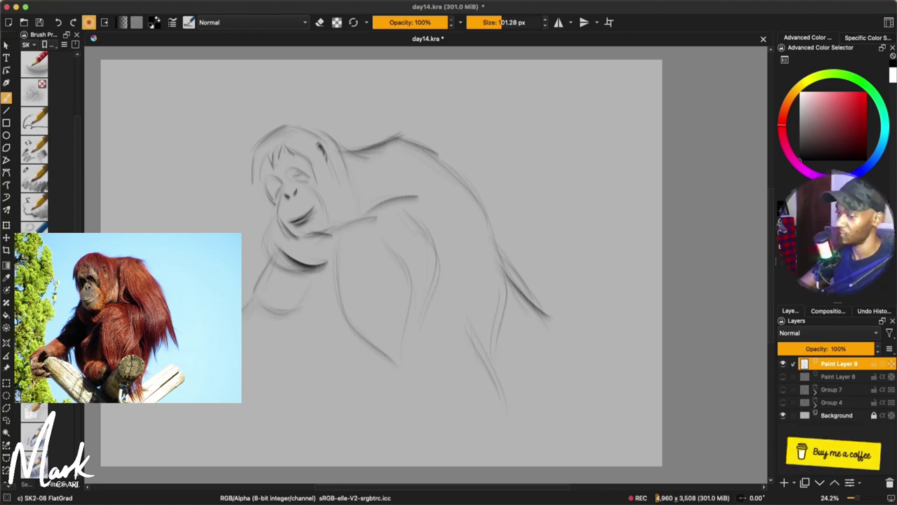
Scale down the seated orangutan, place it in the canvas's lower-right corner and show the other sketches
{"action": "key", "text": "ctrl+t"}
{"action": "left_click_drag", "start_coordinate": [556, 116], "coordinate": [420, 269]}
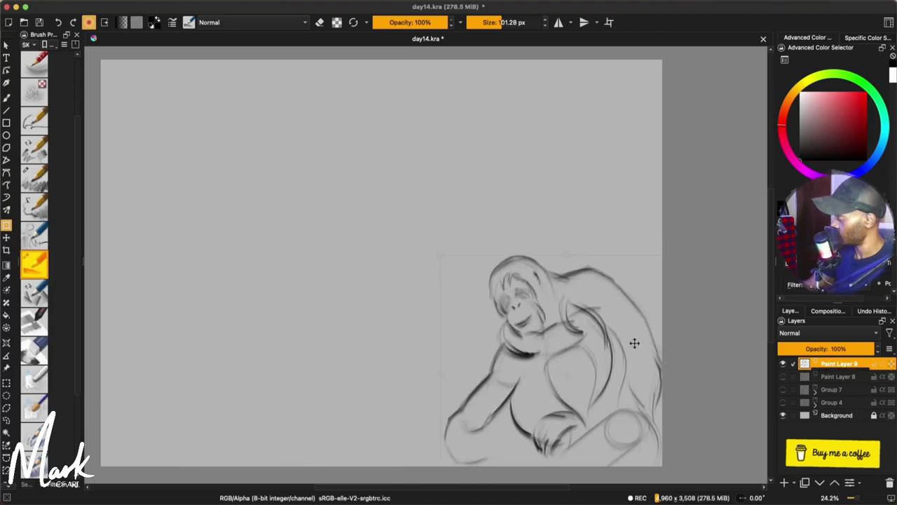
{"action": "key", "text": "ctrl+t"}
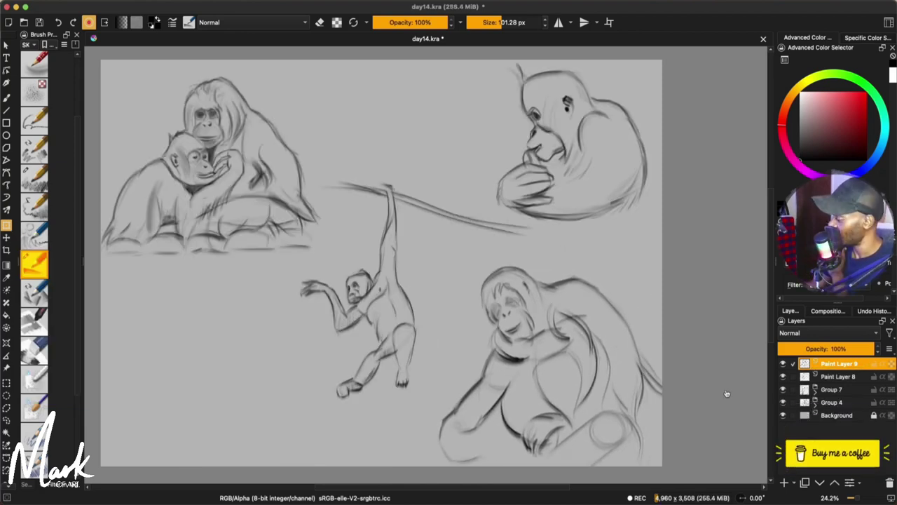
Move the hanging orangutan on Paint Layer 8 slightly right and down
{"action": "left_click", "coordinate": [846, 377]}
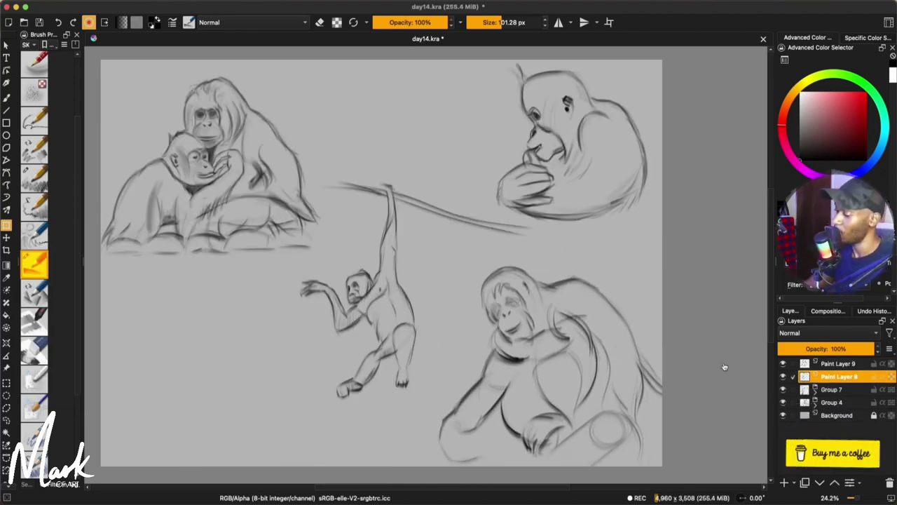
{"action": "key", "text": "t"}
{"action": "left_click_drag", "start_coordinate": [400, 287], "coordinate": [435, 296]}
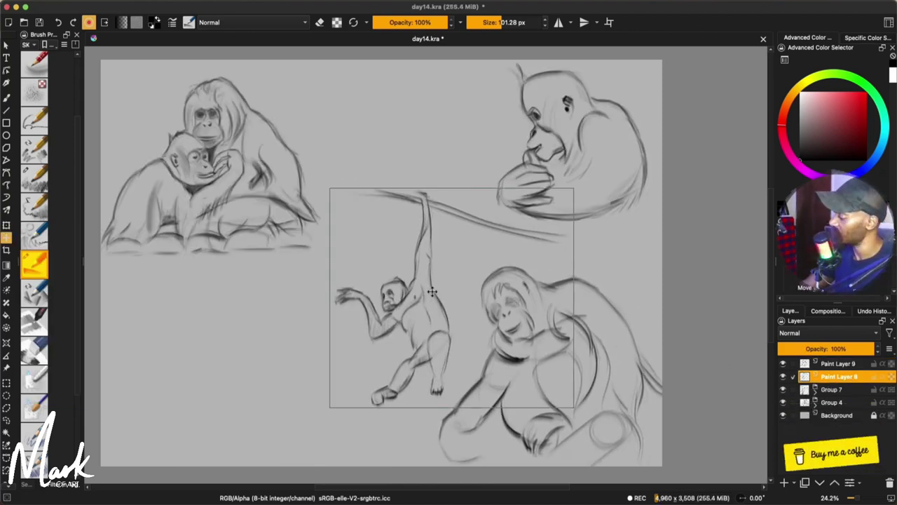
Enlarge the Group 4 pair sketch and fit it into the canvas's upper-left area
{"action": "left_click", "coordinate": [831, 402]}
{"action": "key", "text": "ctrl+t"}
{"action": "left_click_drag", "start_coordinate": [321, 256], "coordinate": [380, 321]}
{"action": "left_click_drag", "start_coordinate": [335, 272], "coordinate": [333, 252]}
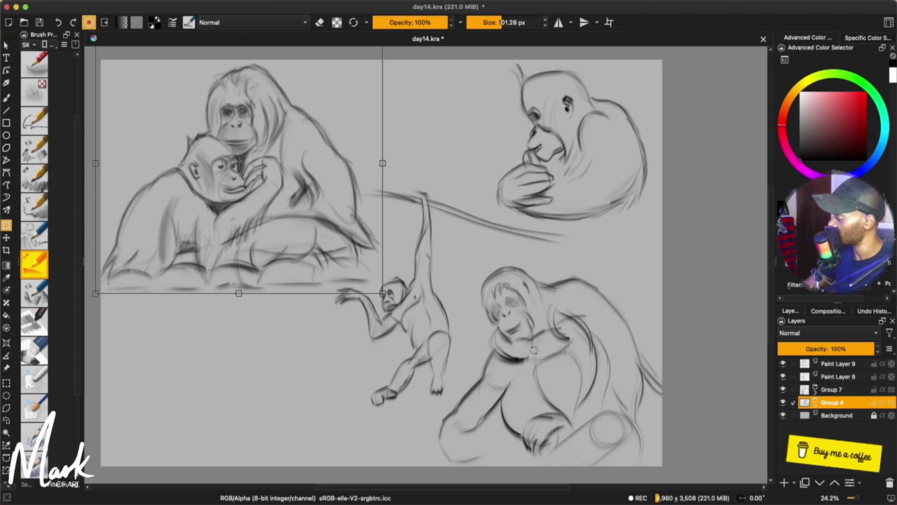
{"action": "key", "text": "Return"}
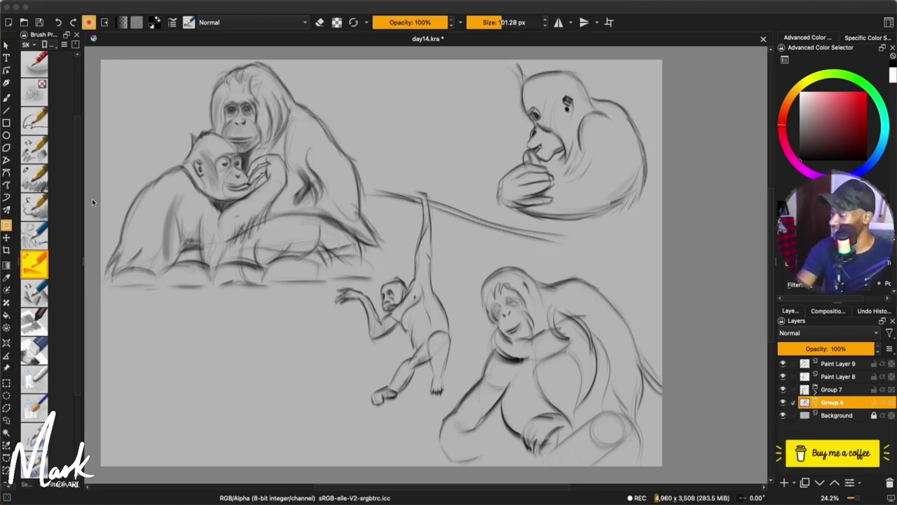
Widen the brush presets docker to show more presets, and darken the seated orangutan's eye on Paint Layer 9
{"action": "left_click_drag", "start_coordinate": [84, 196], "coordinate": [125, 231]}
{"action": "key", "text": "ctrl+t"}
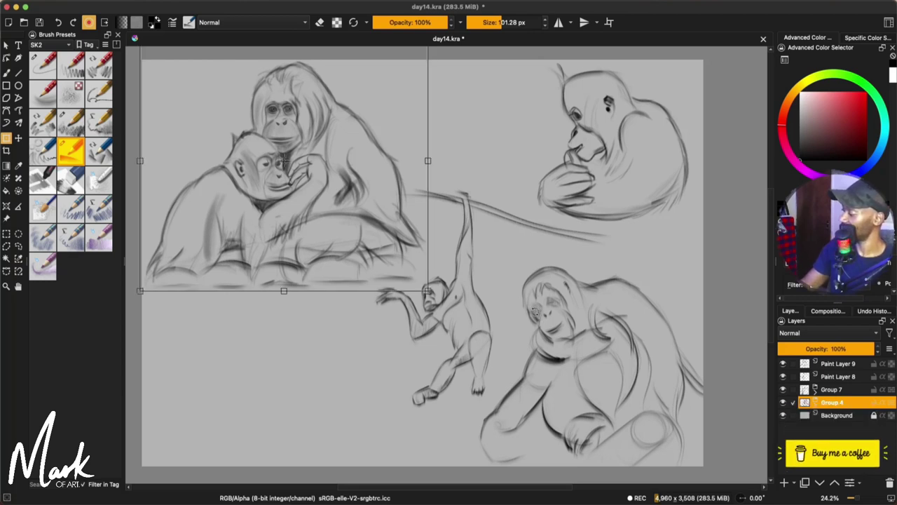
{"action": "key", "text": "b"}
{"action": "left_click", "coordinate": [534, 311]}
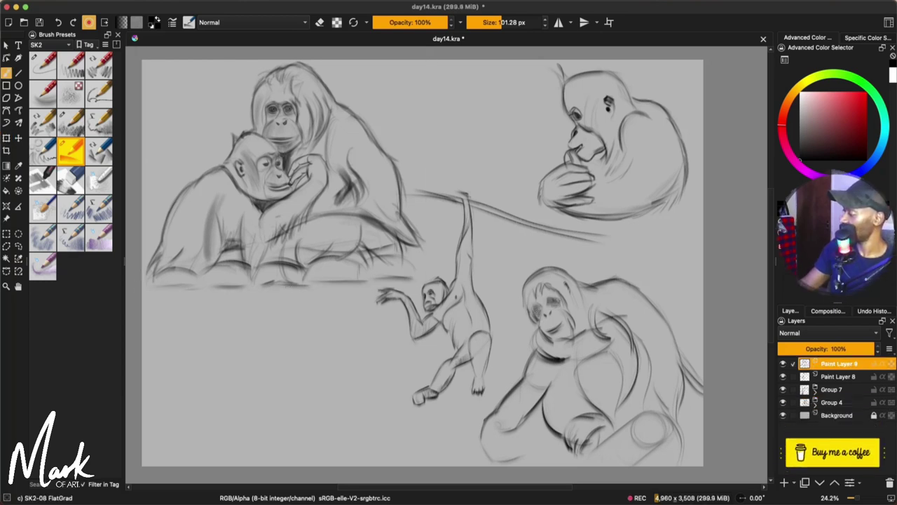